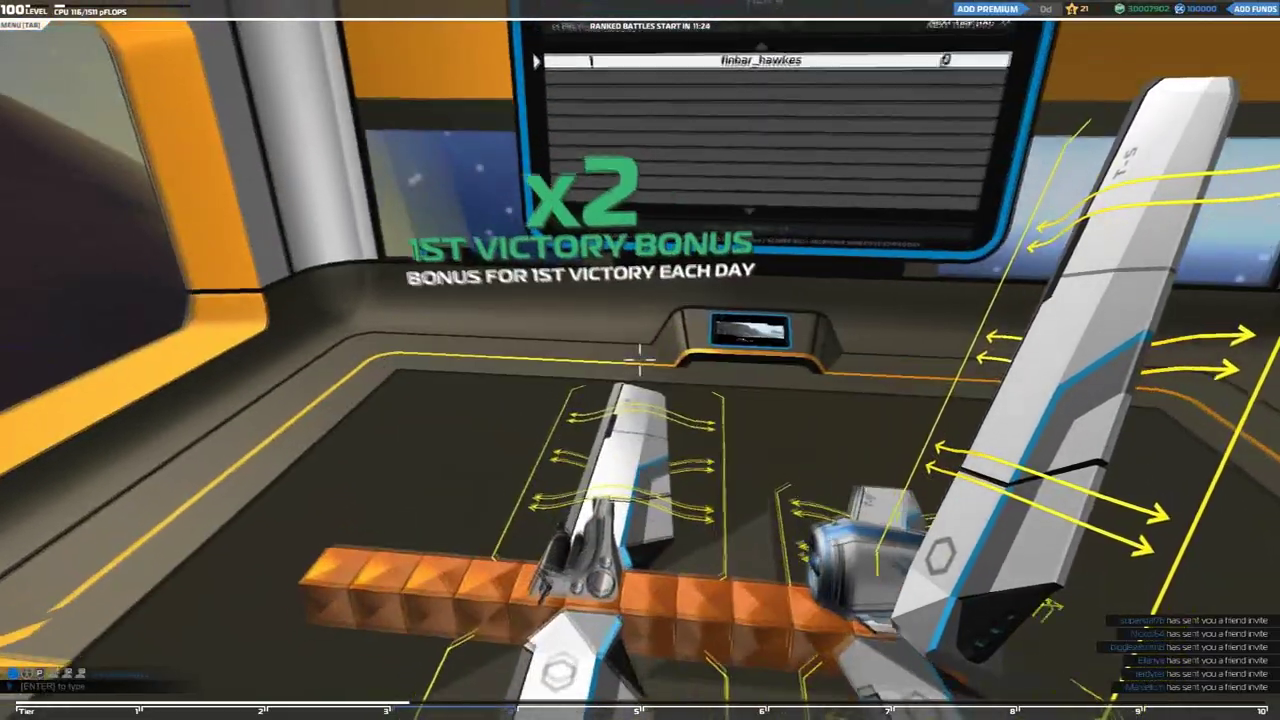
# Start a practice battle and fly the plane over the Mars impact crater.
pyautogui.press('Return')
pyautogui.click(470, 400)
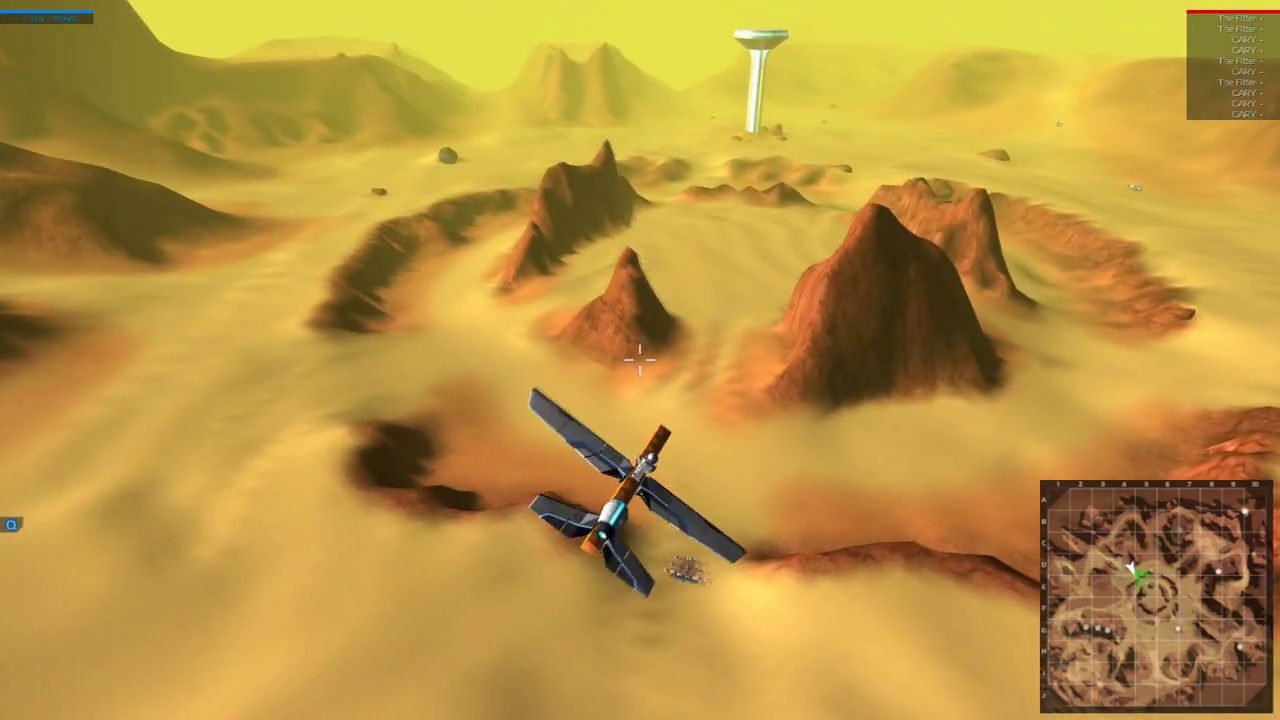
# Leave practice via Back to Mothership and attach a wing to the plane's right side.
pyautogui.press('Escape')
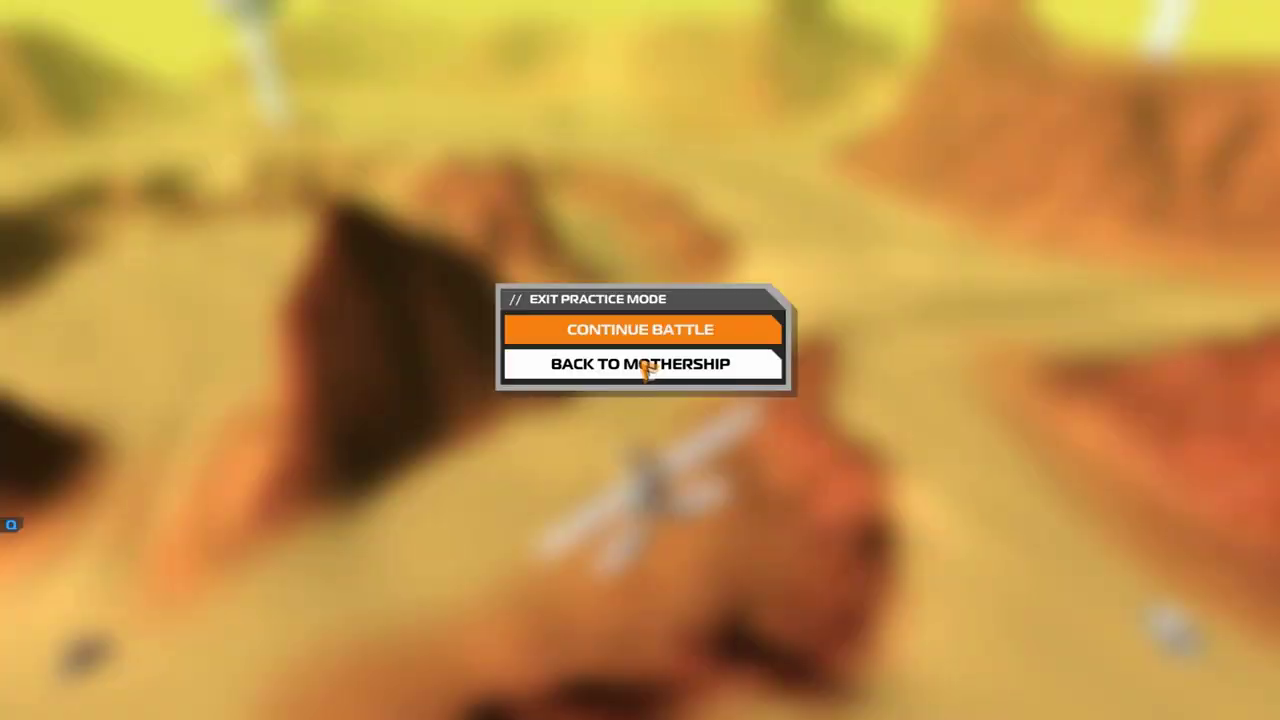
pyautogui.click(648, 370)
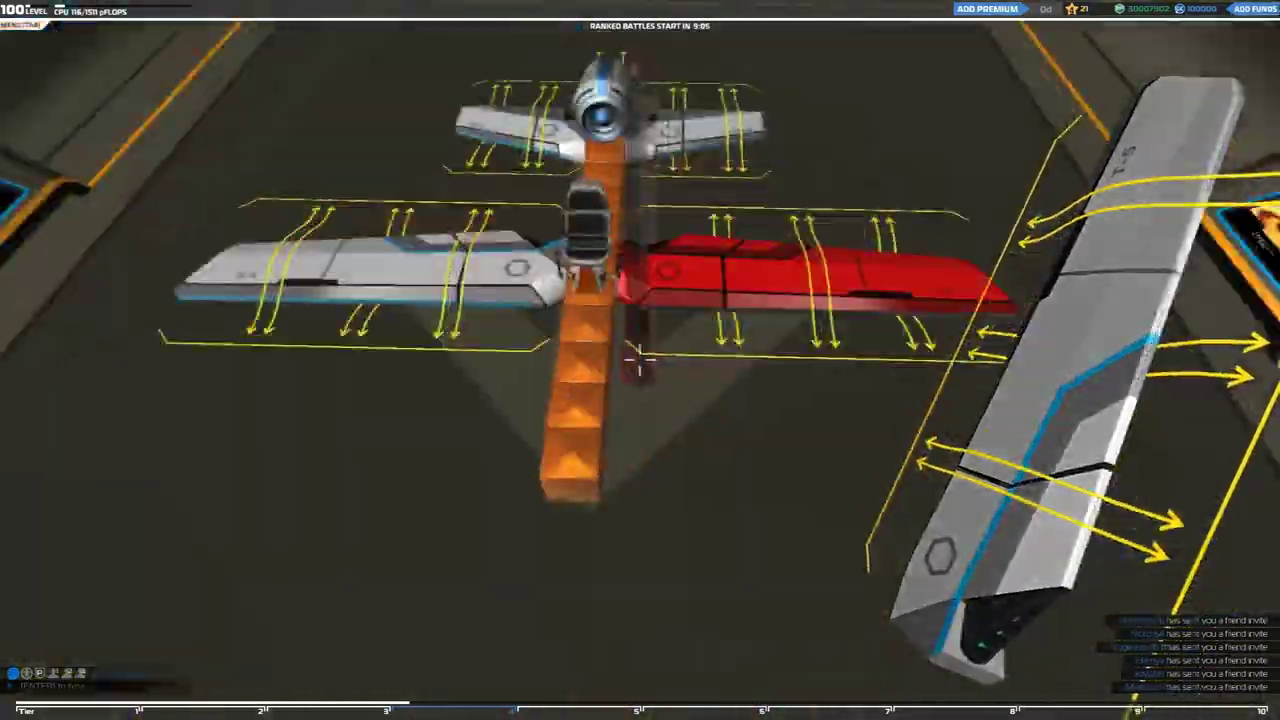
pyautogui.click(640, 360)
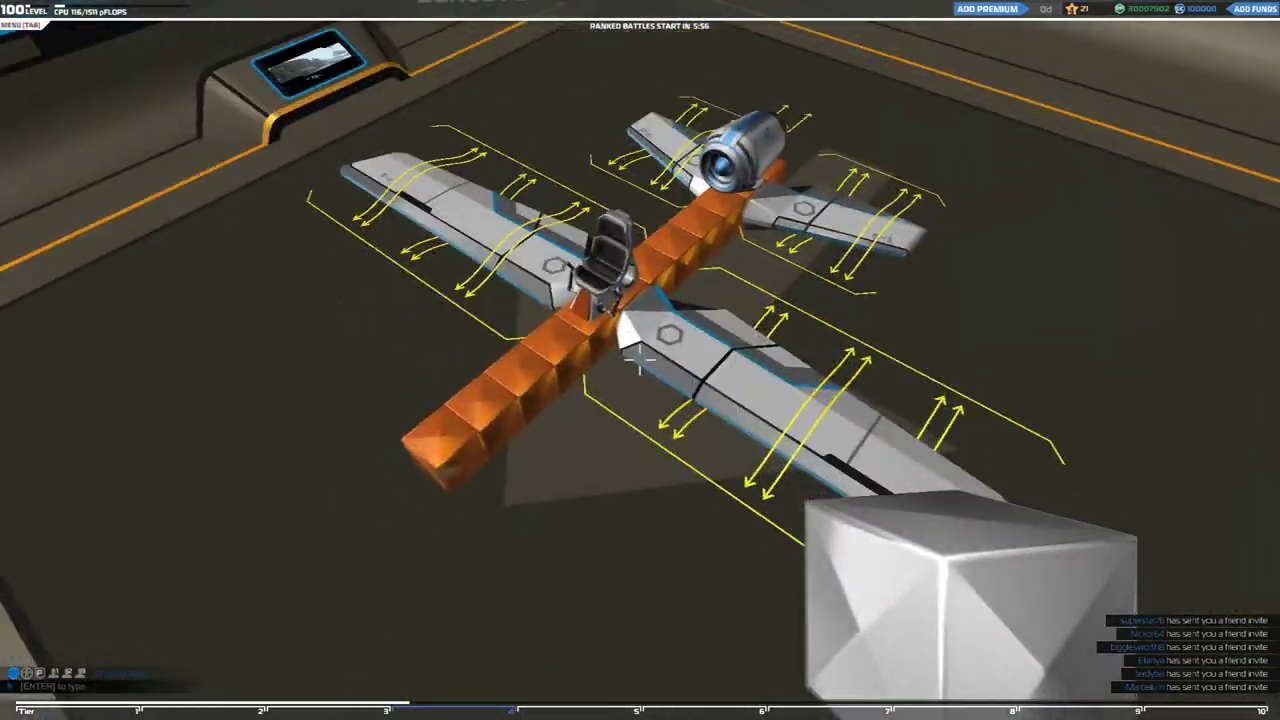
# Remove the large main wings and right tail wing, then check the owned cubes inventory.
pyautogui.rightClick(640, 360)
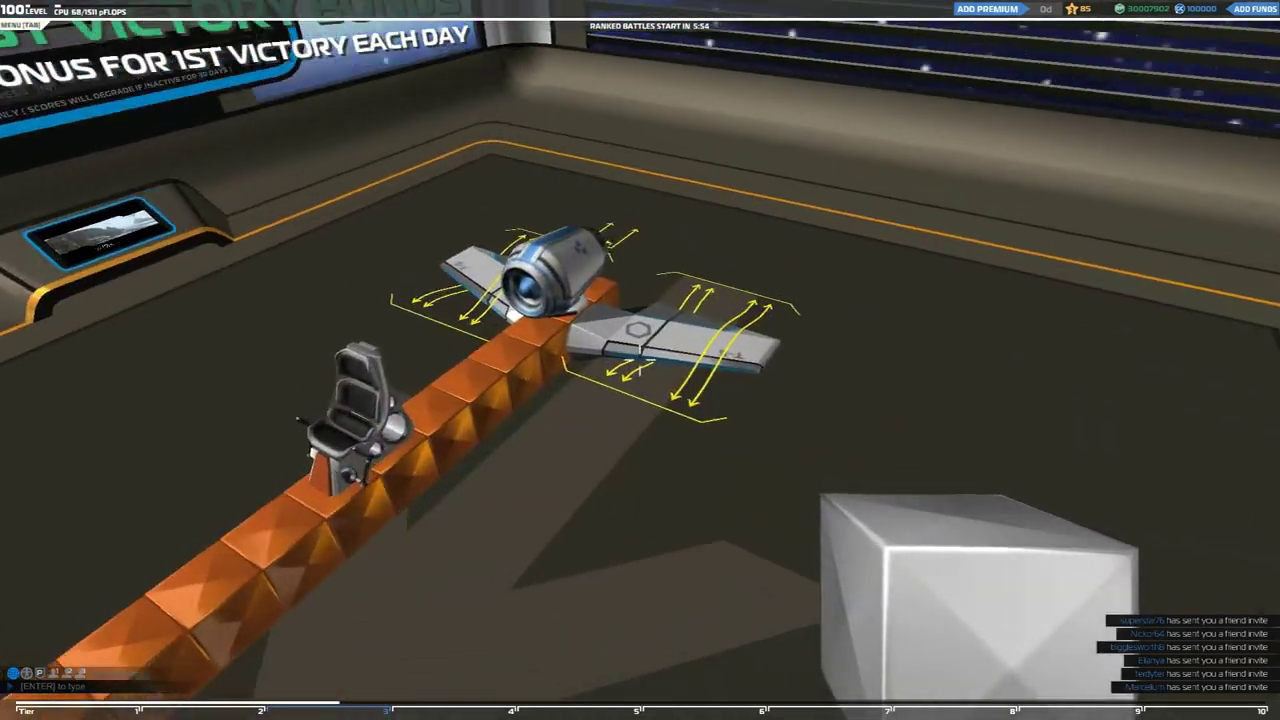
pyautogui.rightClick(640, 360)
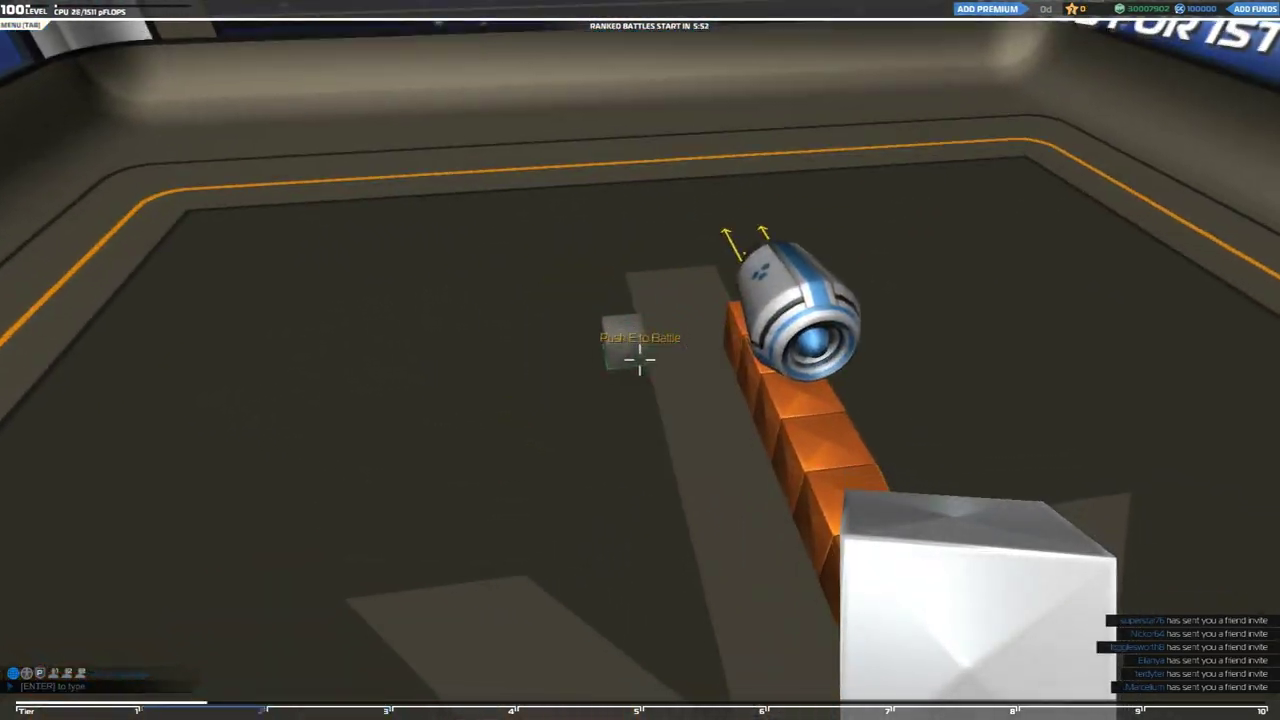
pyautogui.press('e')
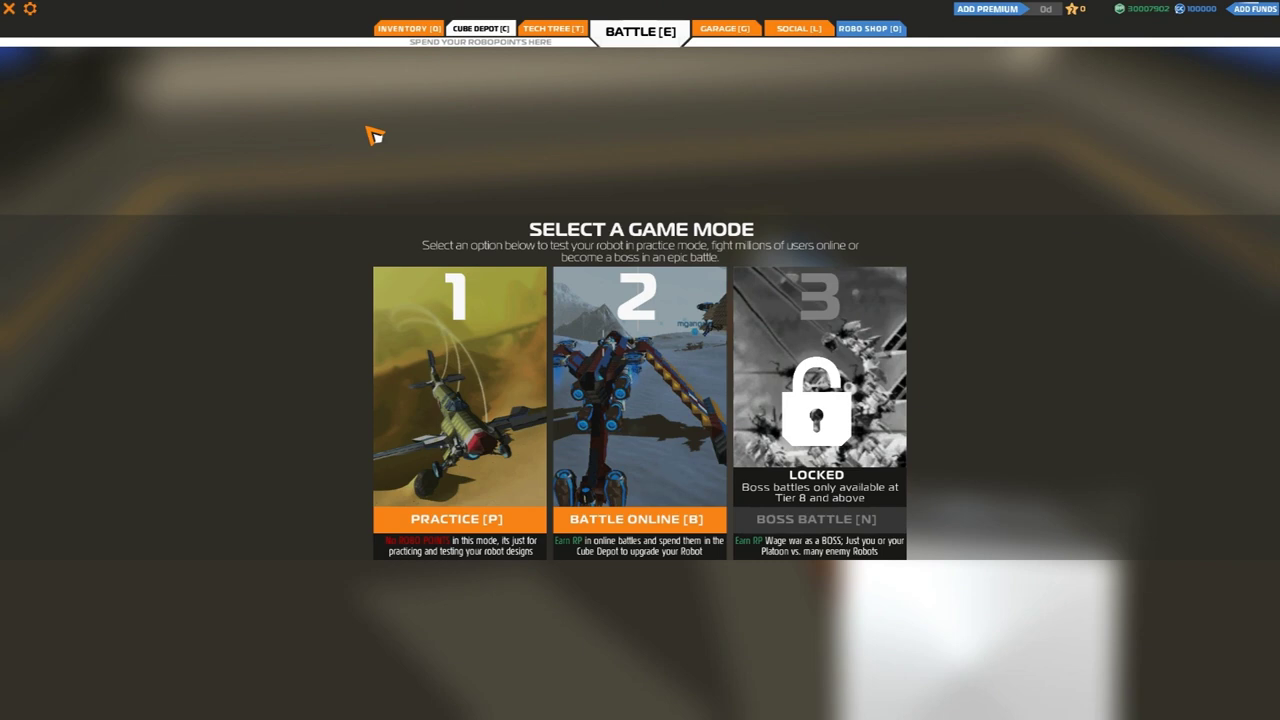
pyautogui.press('c')
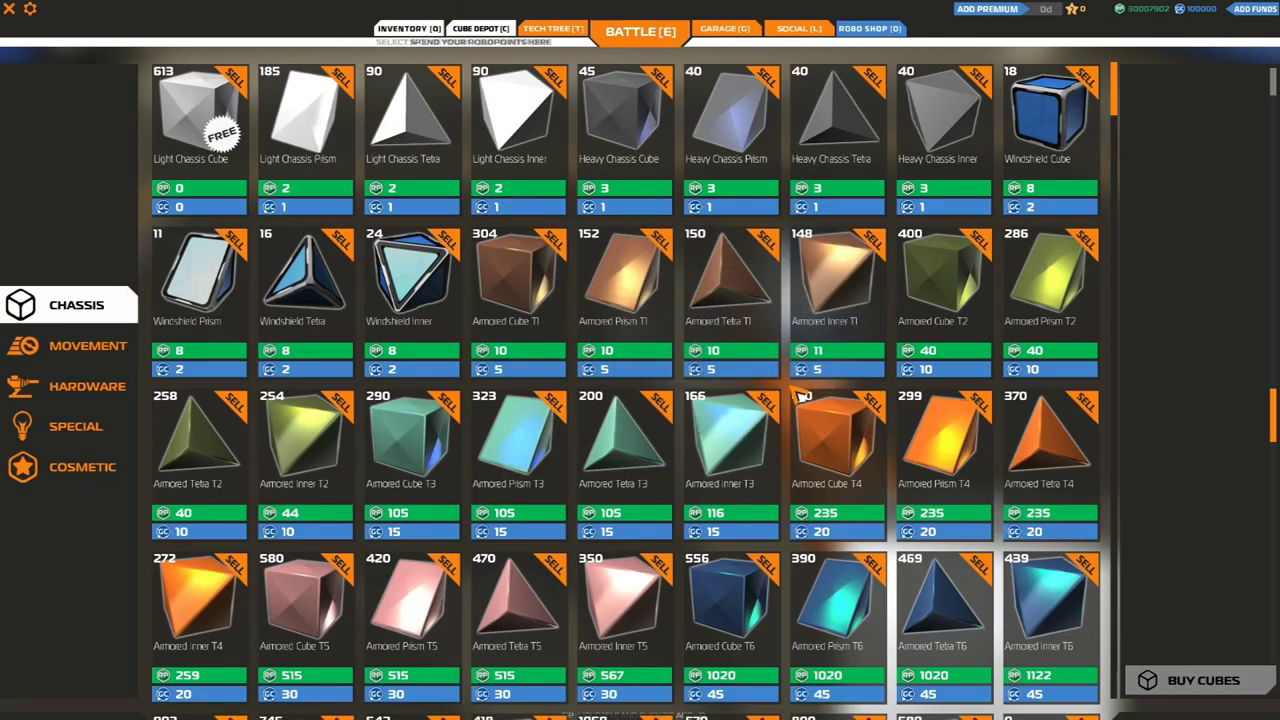
pyautogui.press('q')
pyautogui.press('Escape')
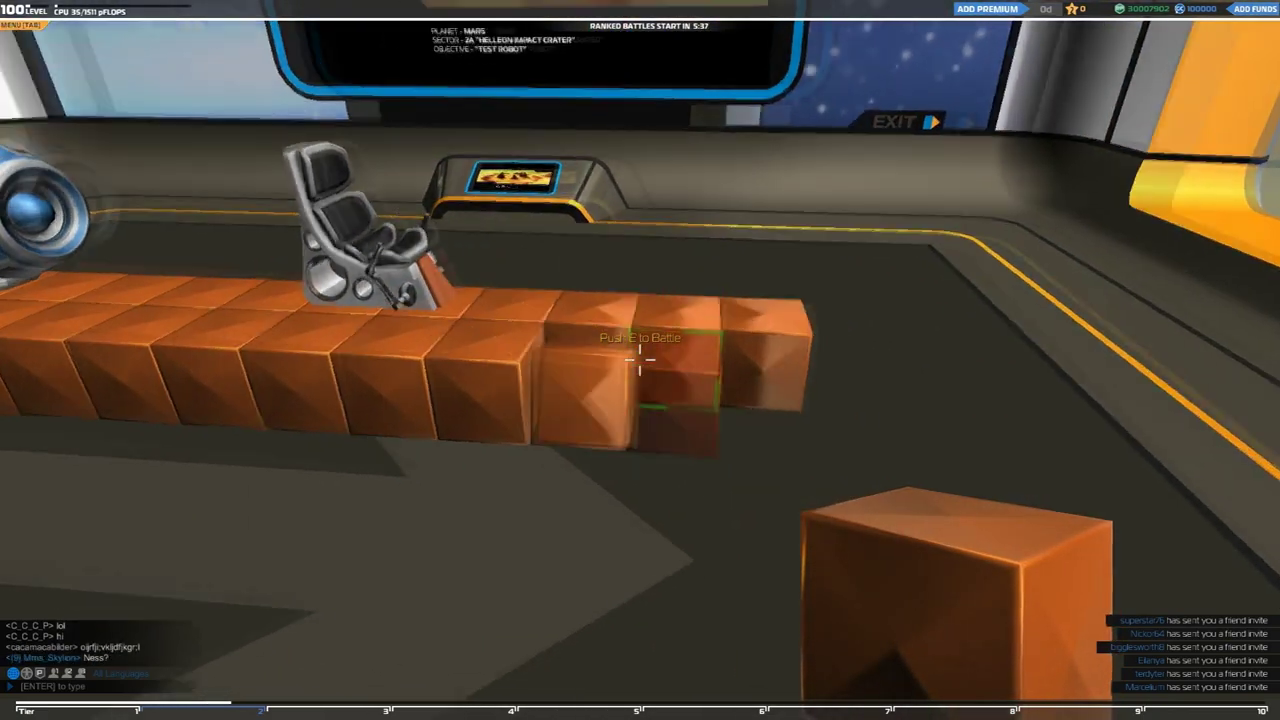
# Widen the platform with three cubes beside the fuselage, then delete the thruster and one cube.
pyautogui.click(640, 360)
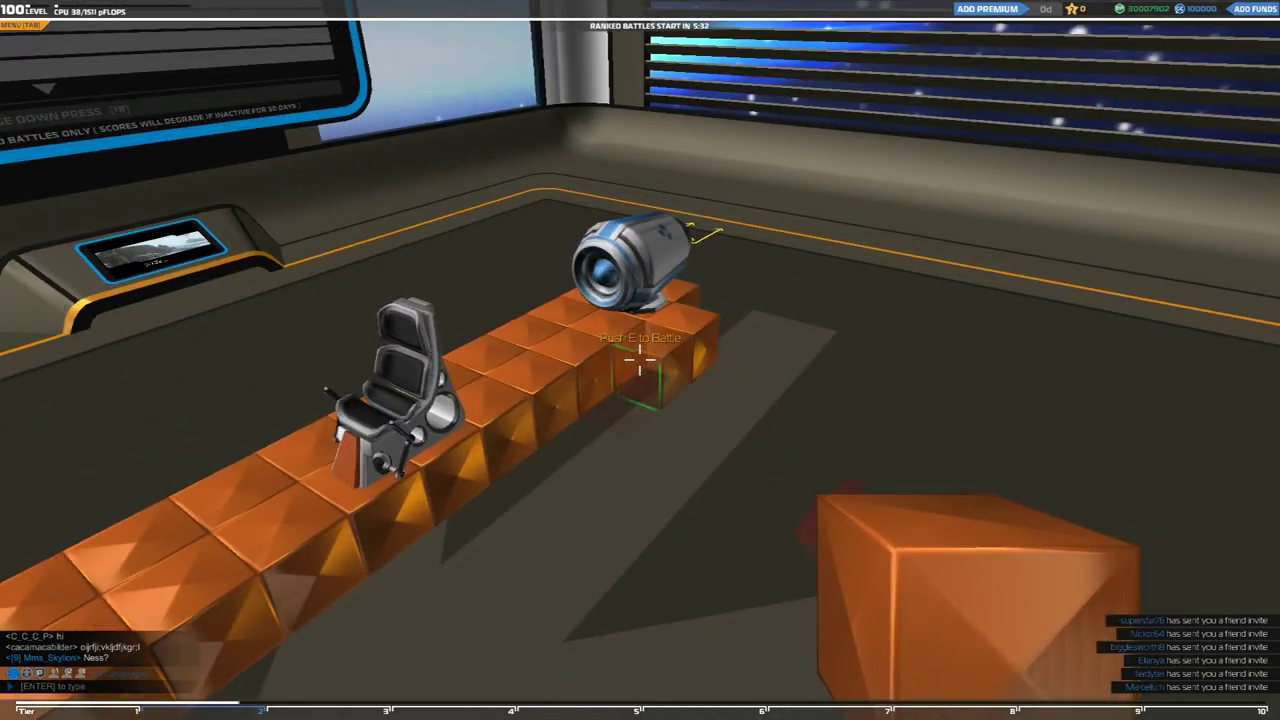
pyautogui.click(640, 360)
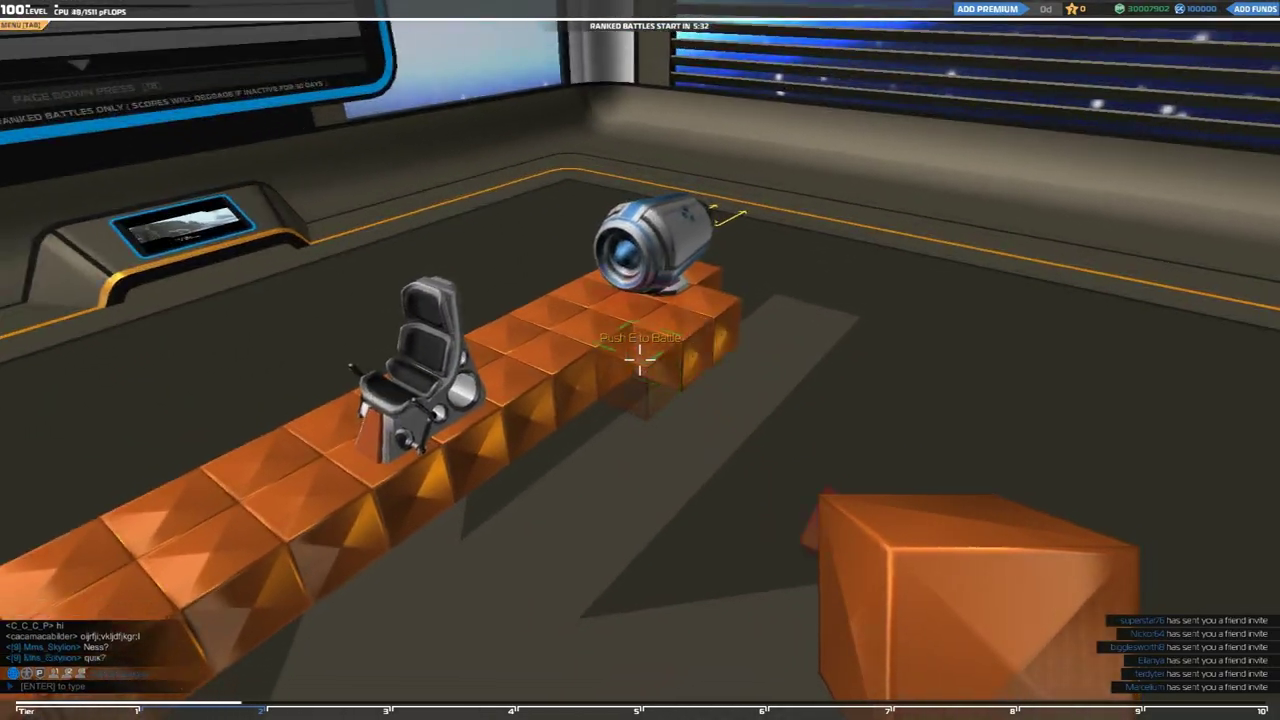
pyautogui.click(640, 360)
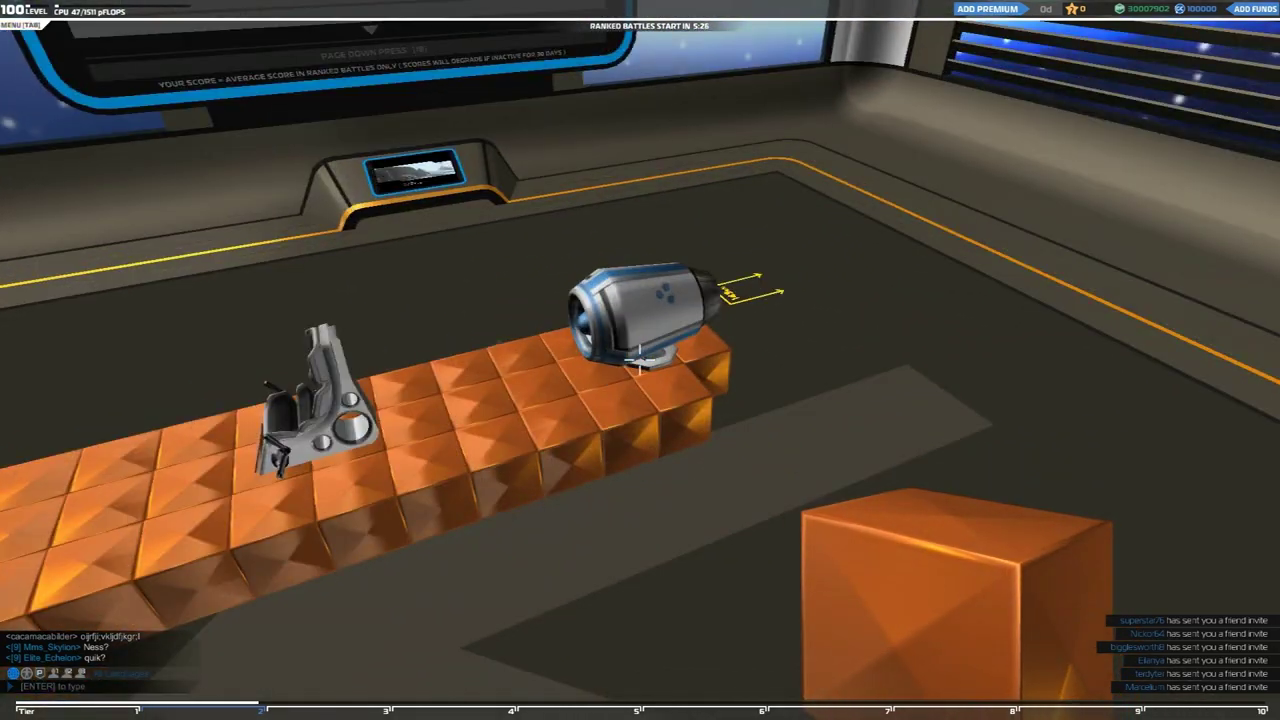
pyautogui.rightClick(640, 360)
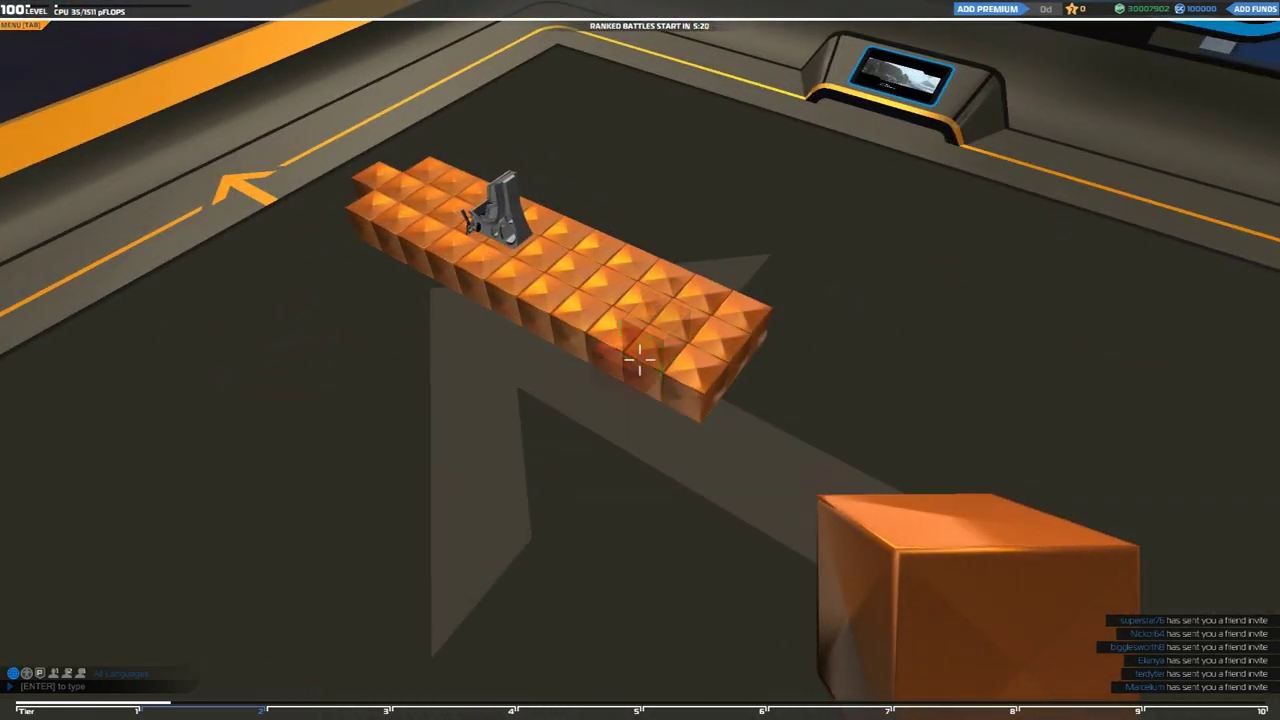
pyautogui.rightClick(640, 360)
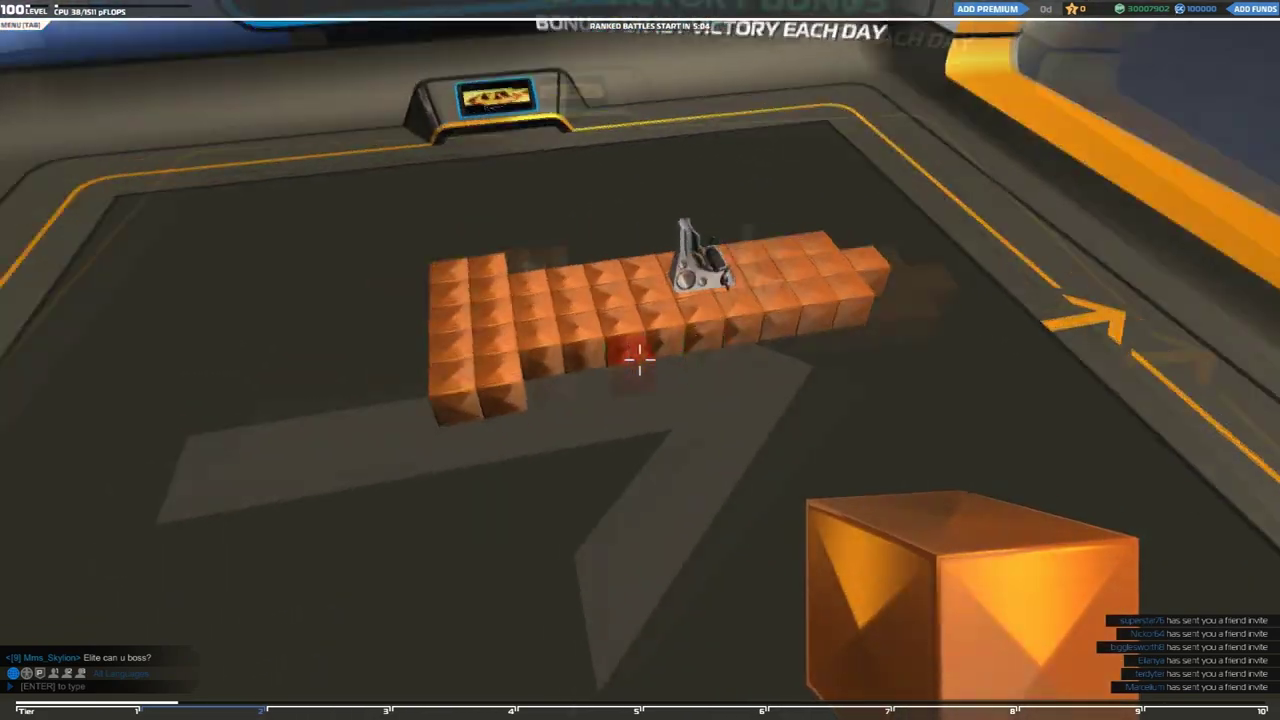
# Mount two rotated Thruster T5s at the end of the orange arm.
pyautogui.press('e')
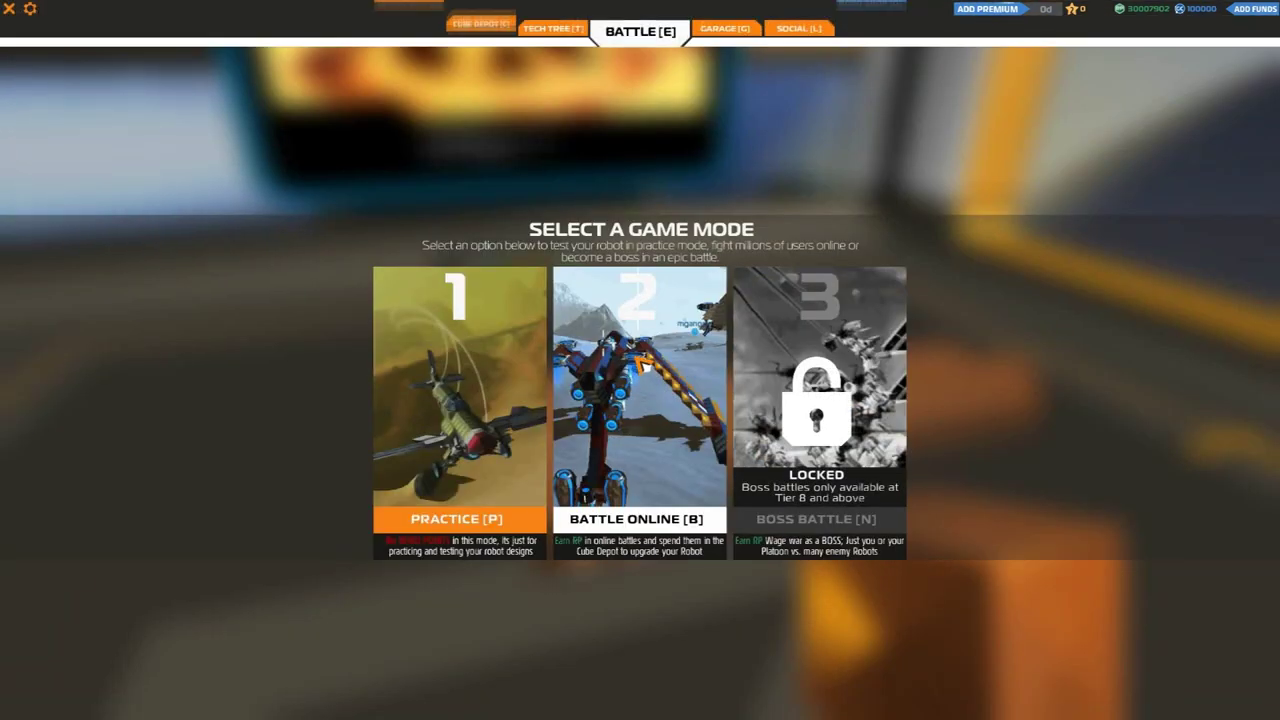
pyautogui.click(481, 28)
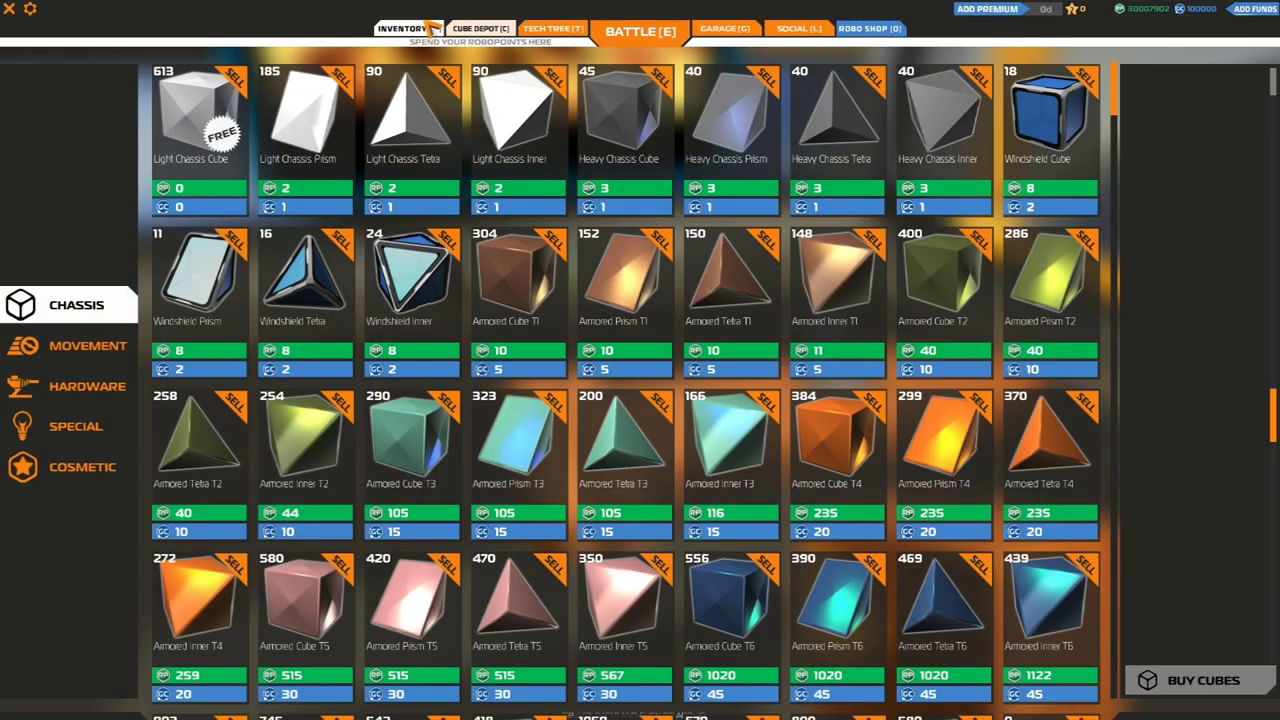
pyautogui.click(408, 28)
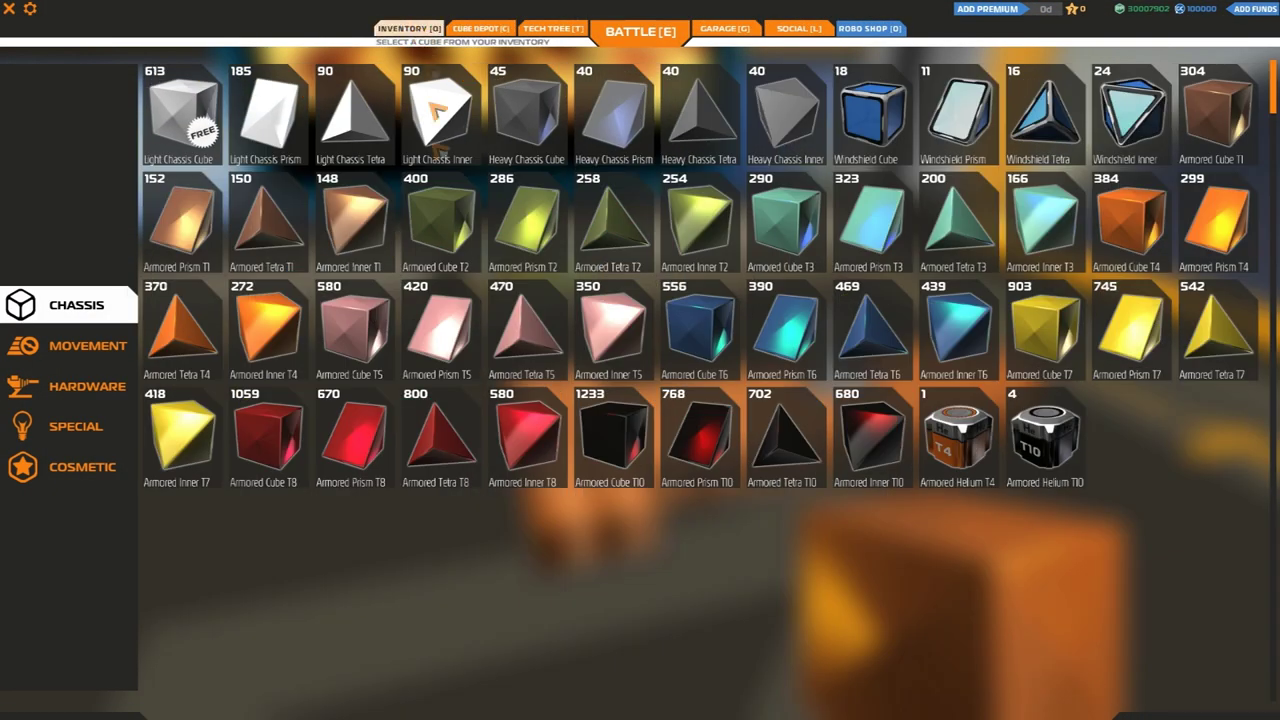
pyautogui.click(108, 348)
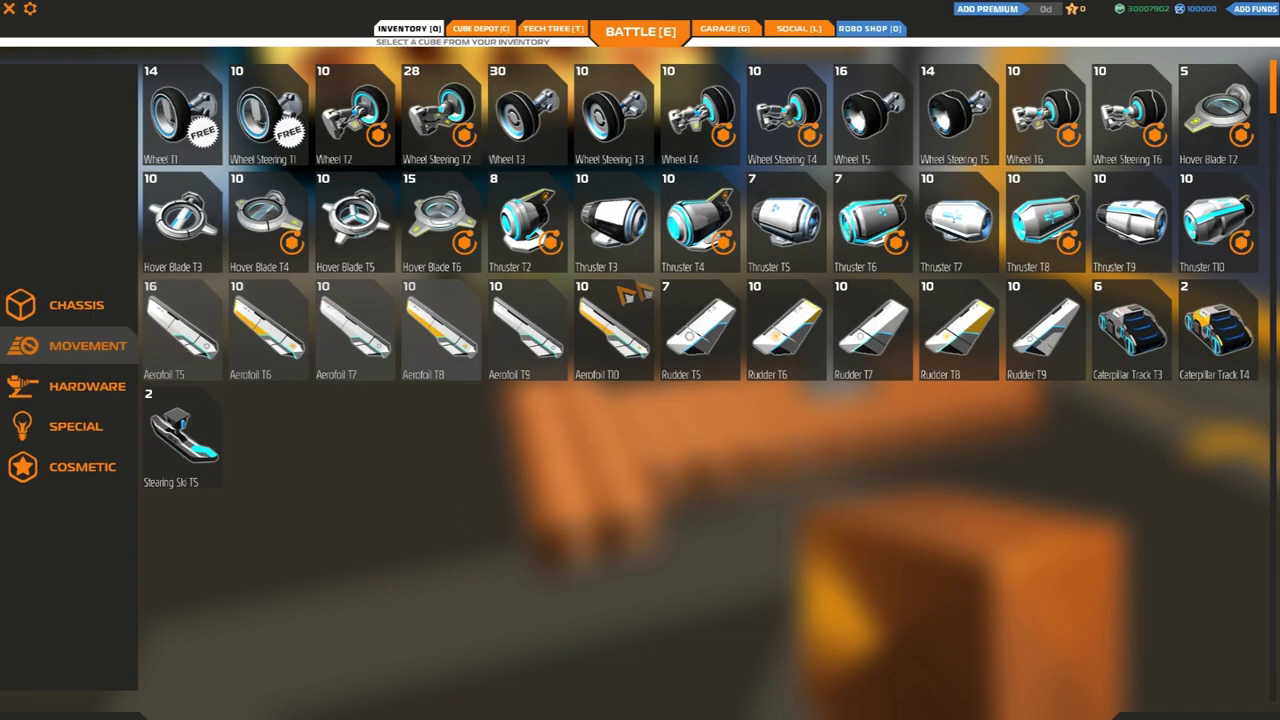
pyautogui.click(787, 220)
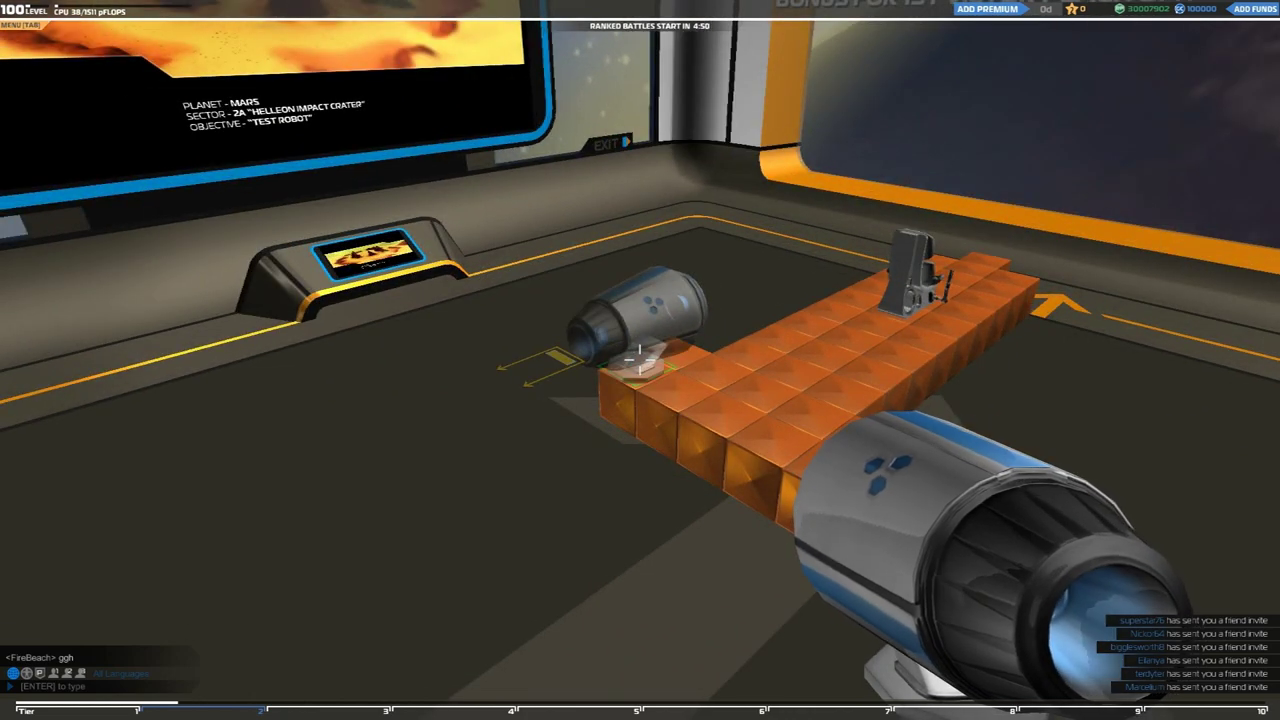
pyautogui.rightClick(640, 360)
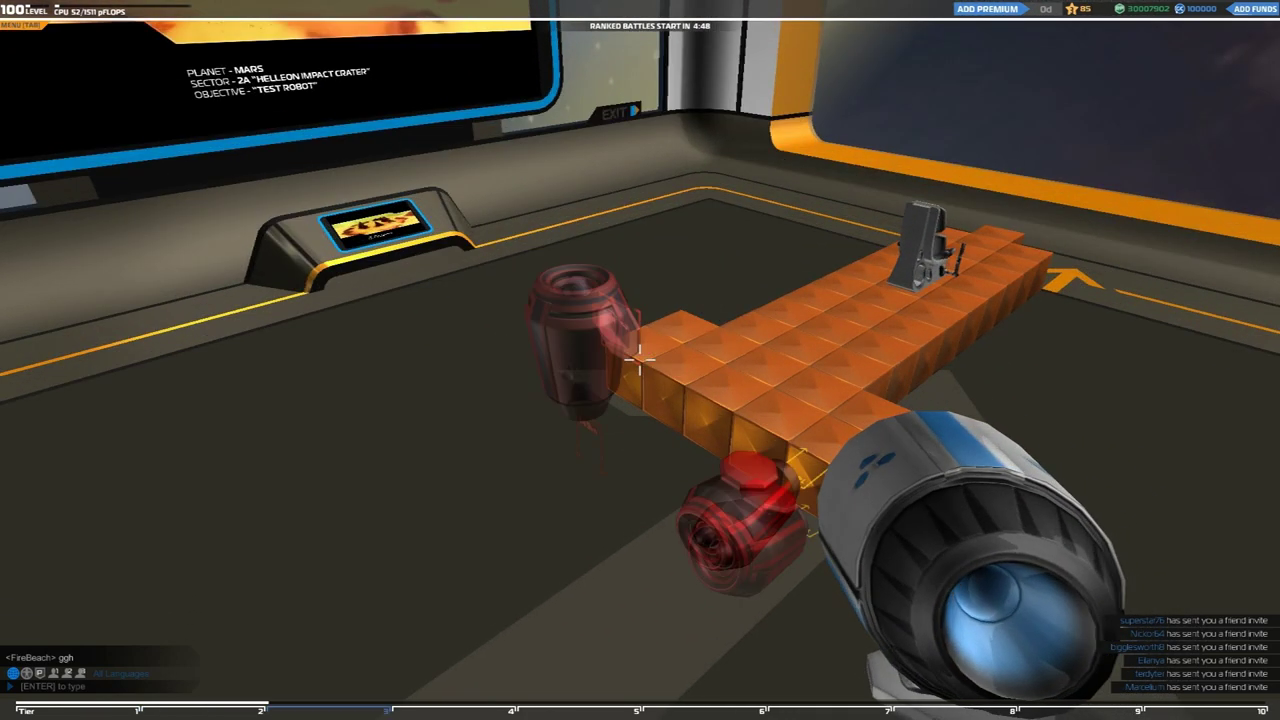
pyautogui.click(640, 360)
pyautogui.click(640, 360)
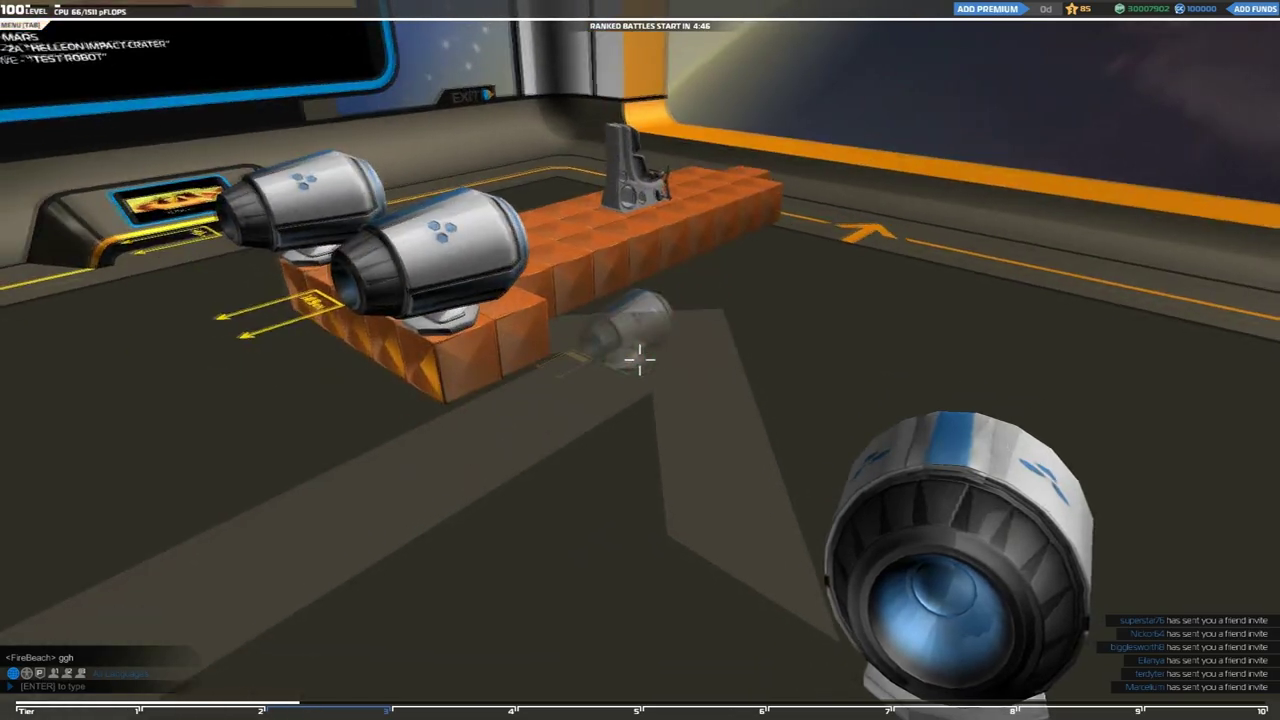
# Select a rudder and look around the plane for a placement spot.
pyautogui.press('Tab')
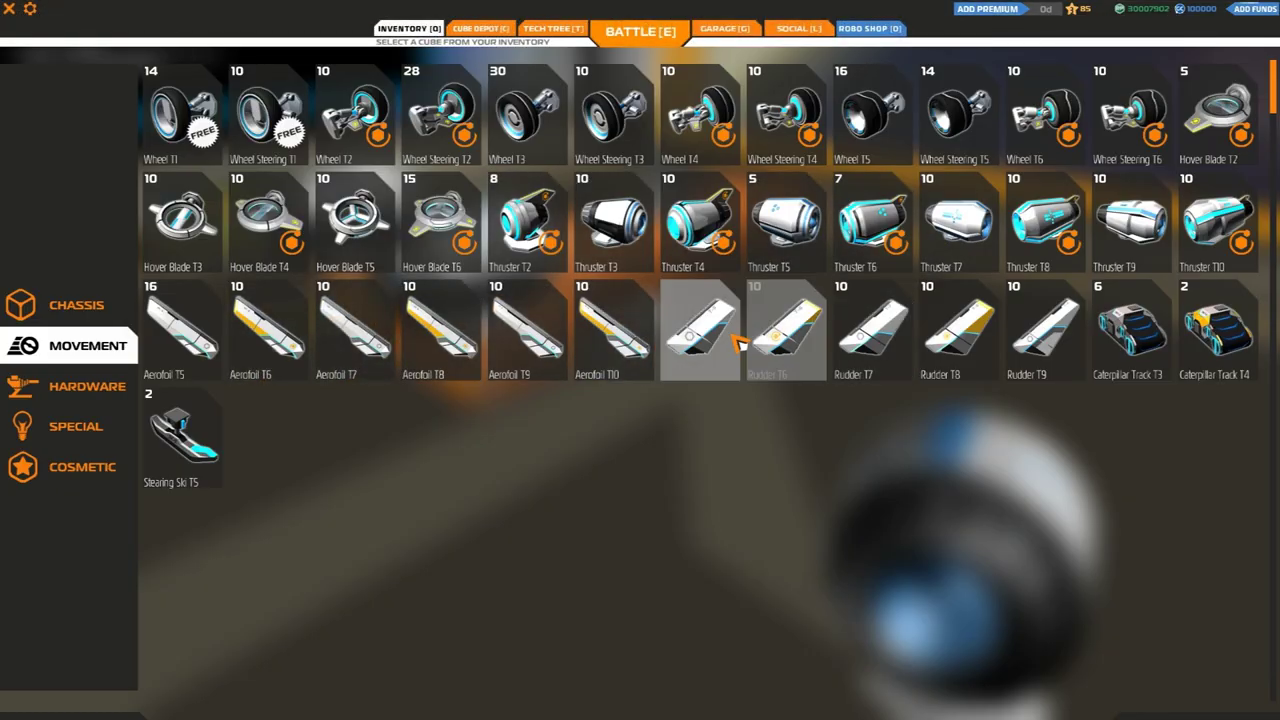
pyautogui.click(740, 345)
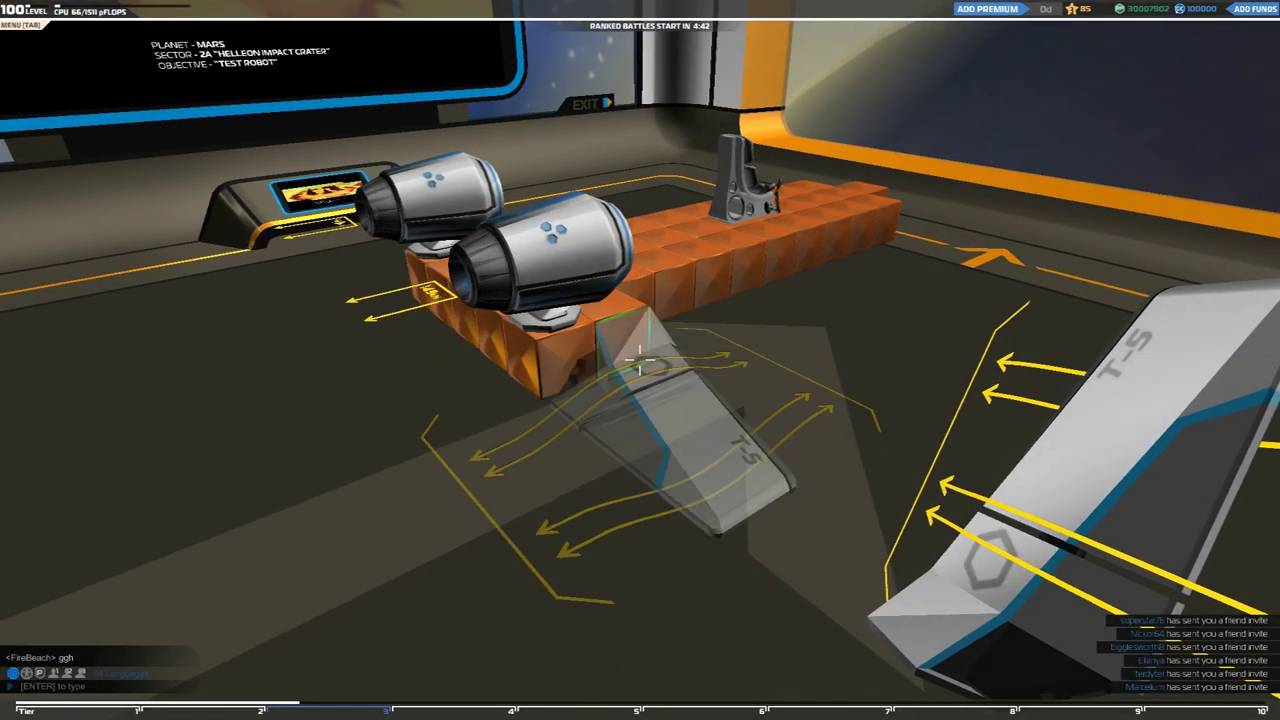
pyautogui.press('w')
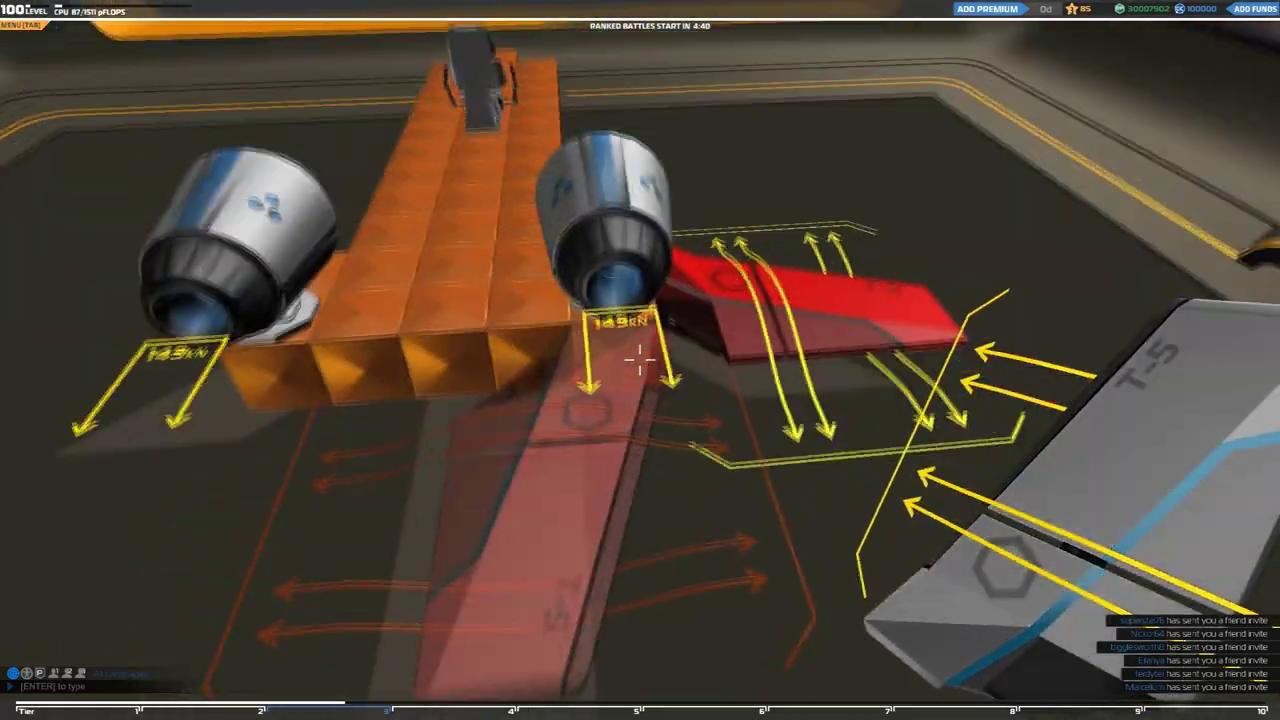
pyautogui.press('s')
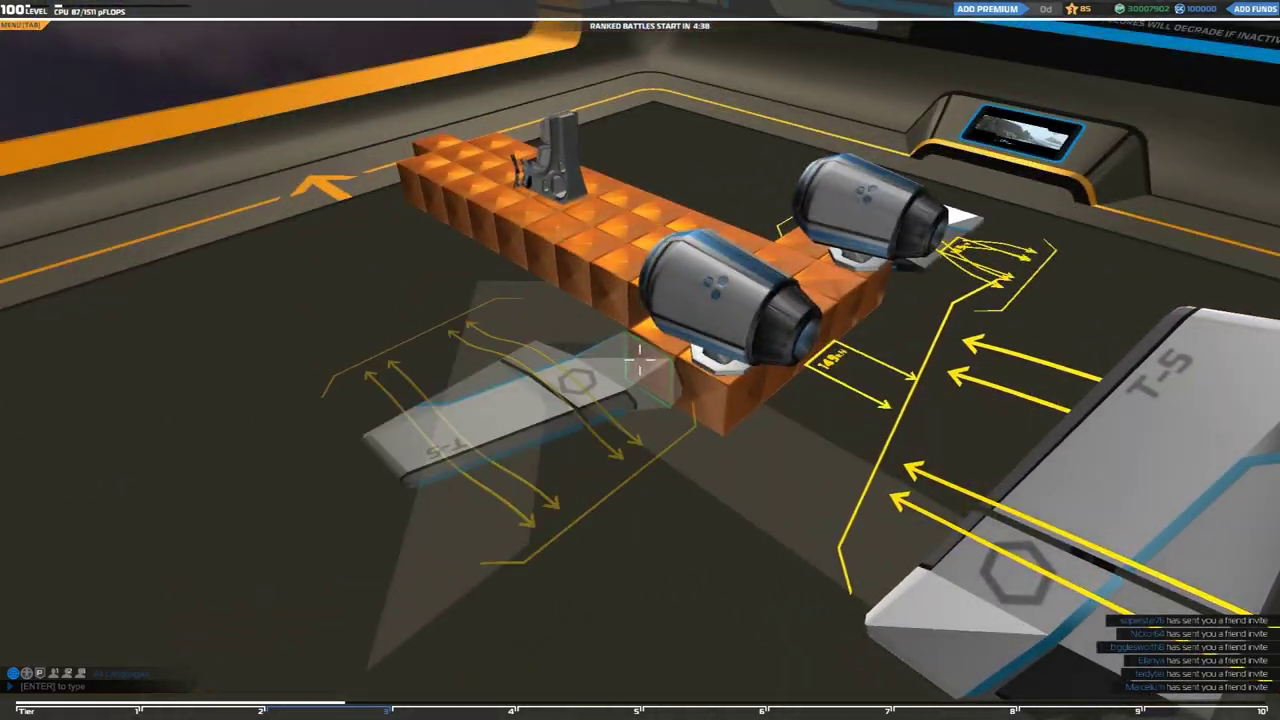
pyautogui.press('a')
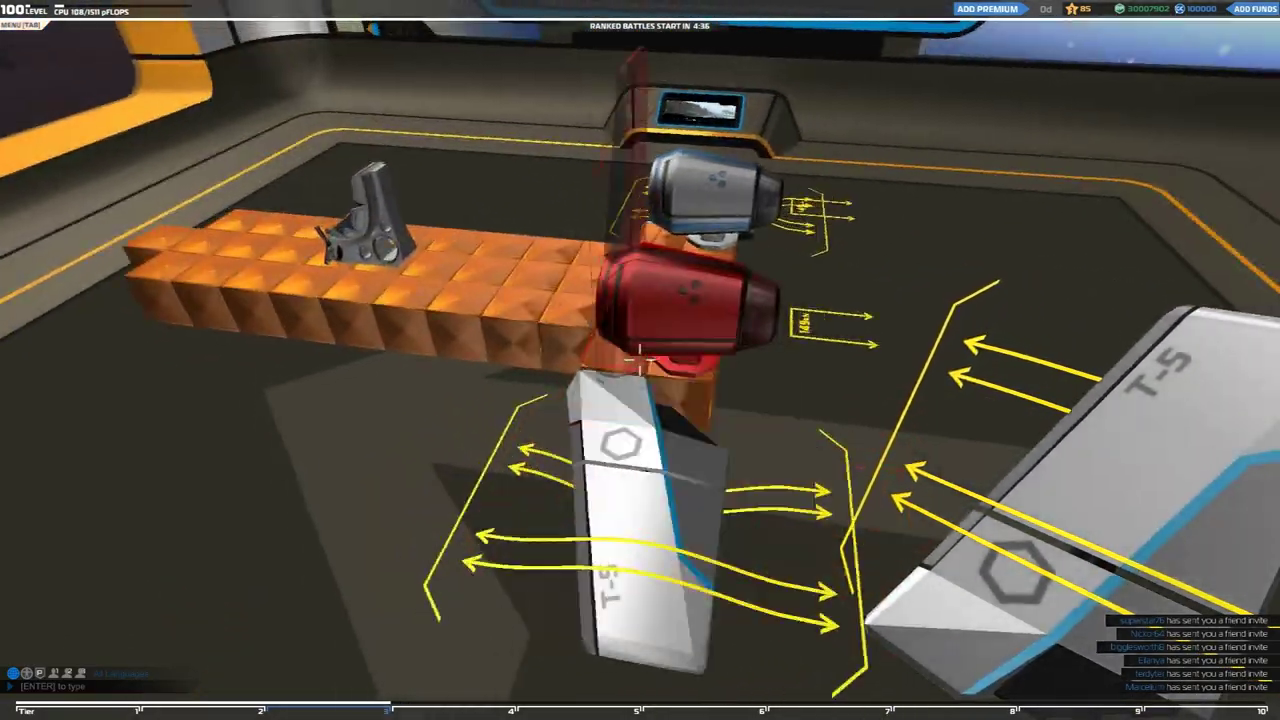
pyautogui.press('s')
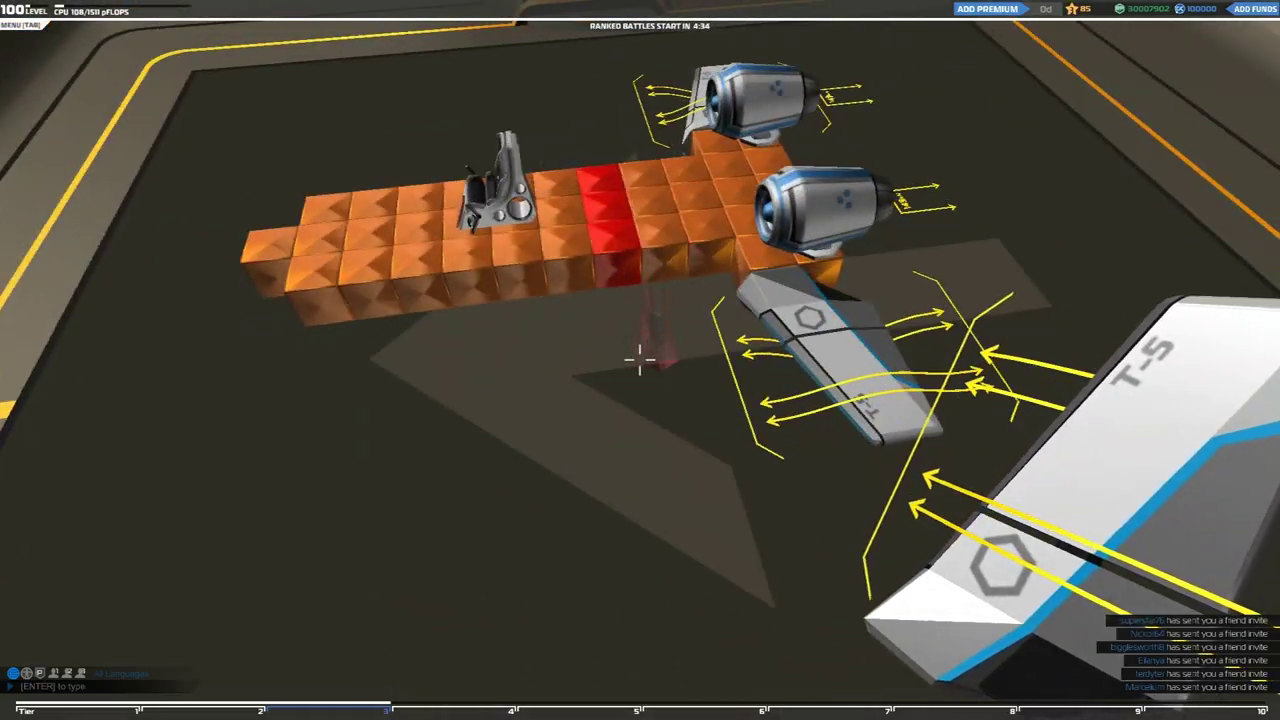
# Attach two Aerofoil T5 wings to the plane and remove a misplaced part.
pyautogui.press('q')
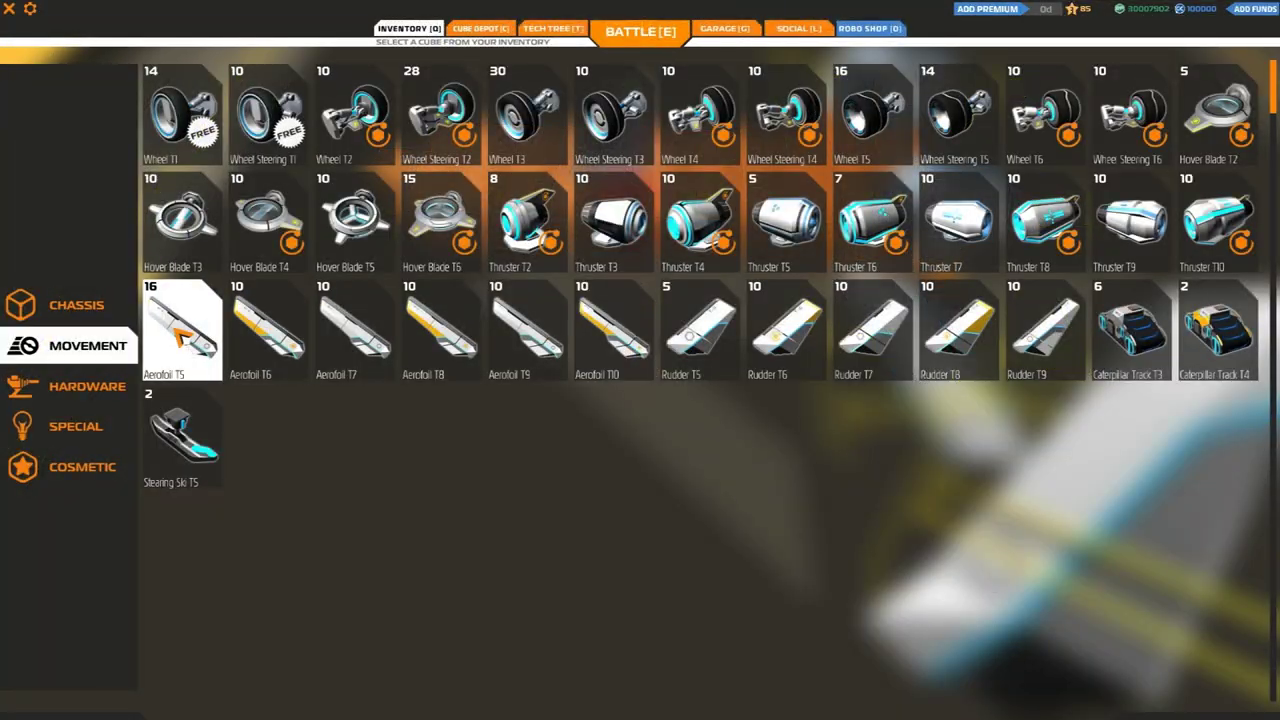
pyautogui.click(180, 330)
pyautogui.press('s')
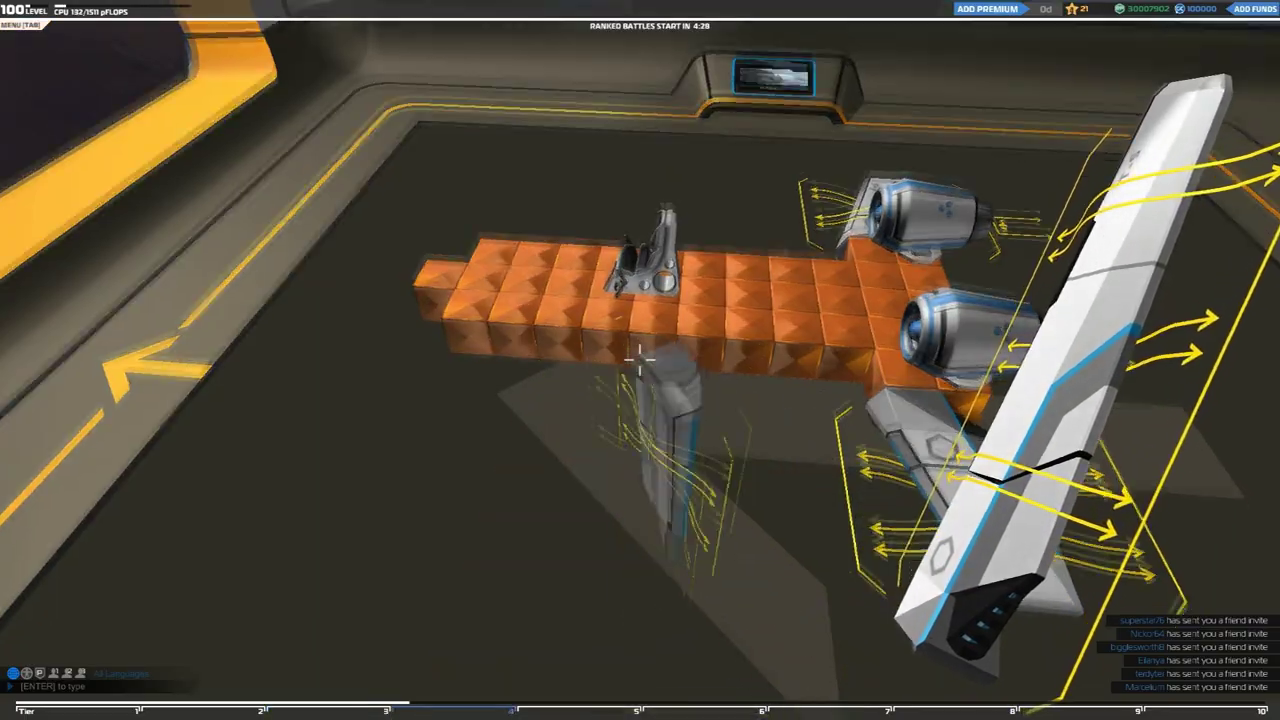
pyautogui.click(640, 360)
pyautogui.press('a')
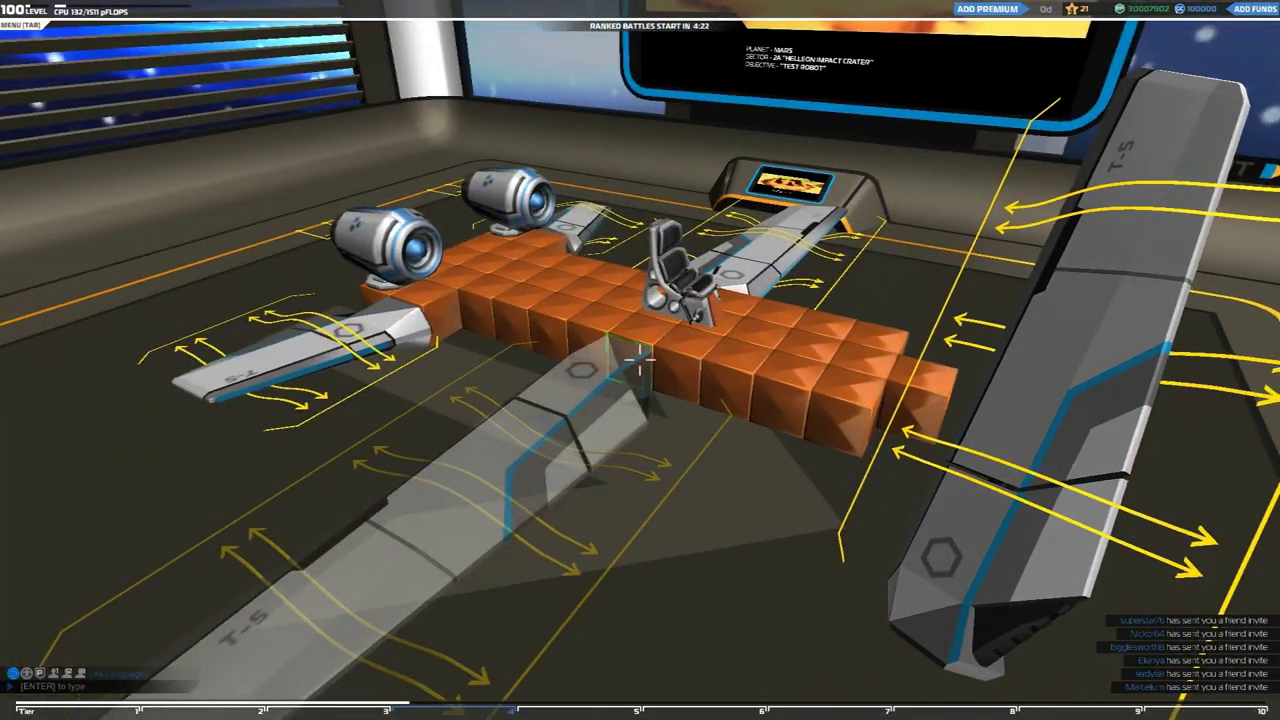
pyautogui.click(640, 360)
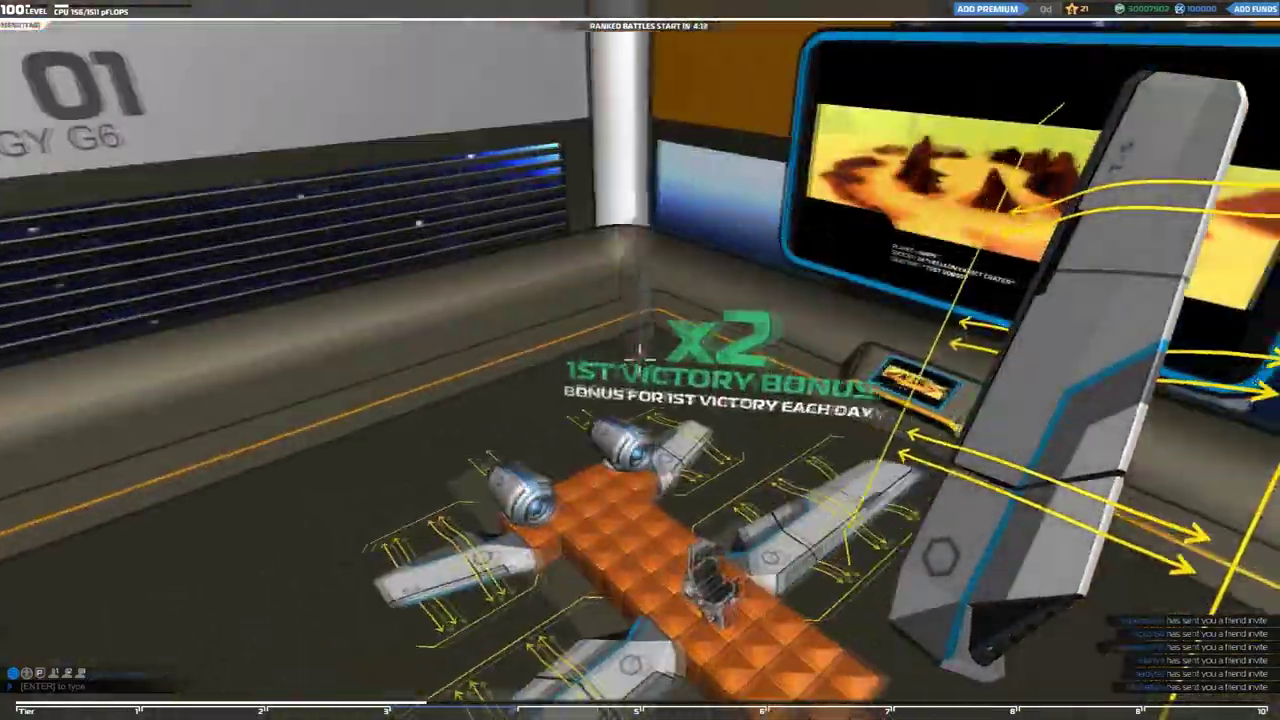
pyautogui.rightClick(640, 360)
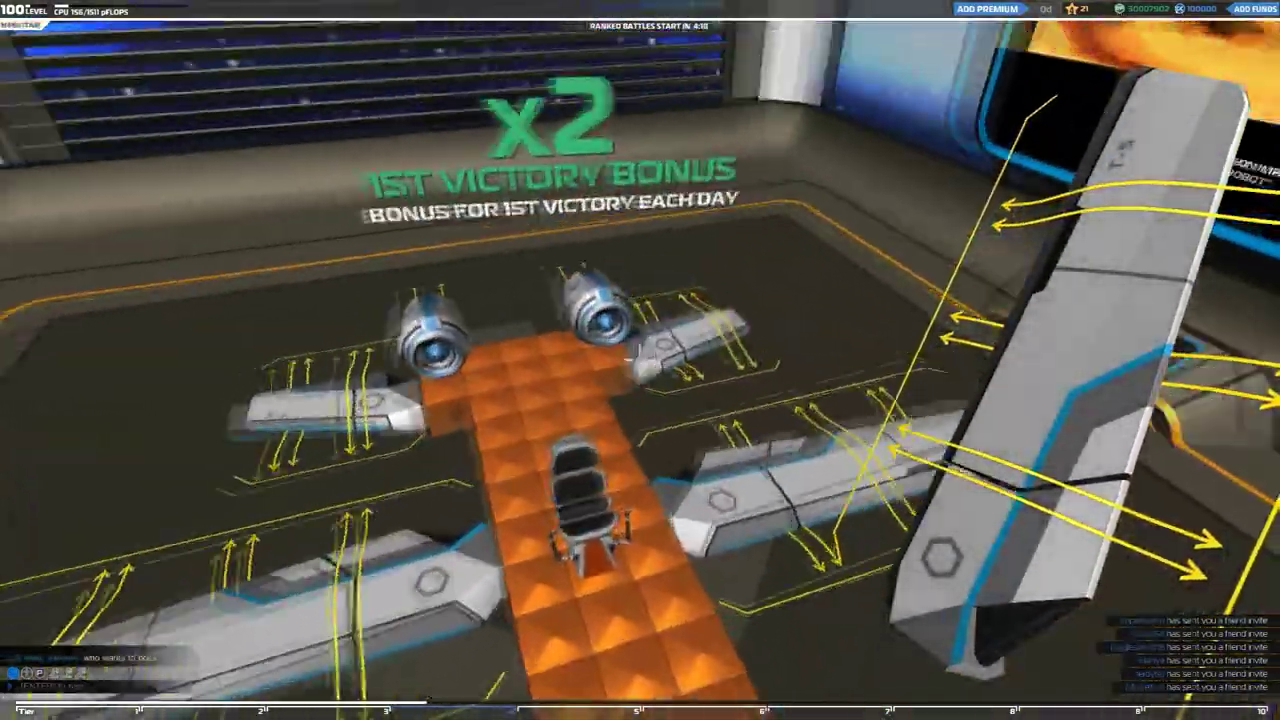
pyautogui.press('Tab')
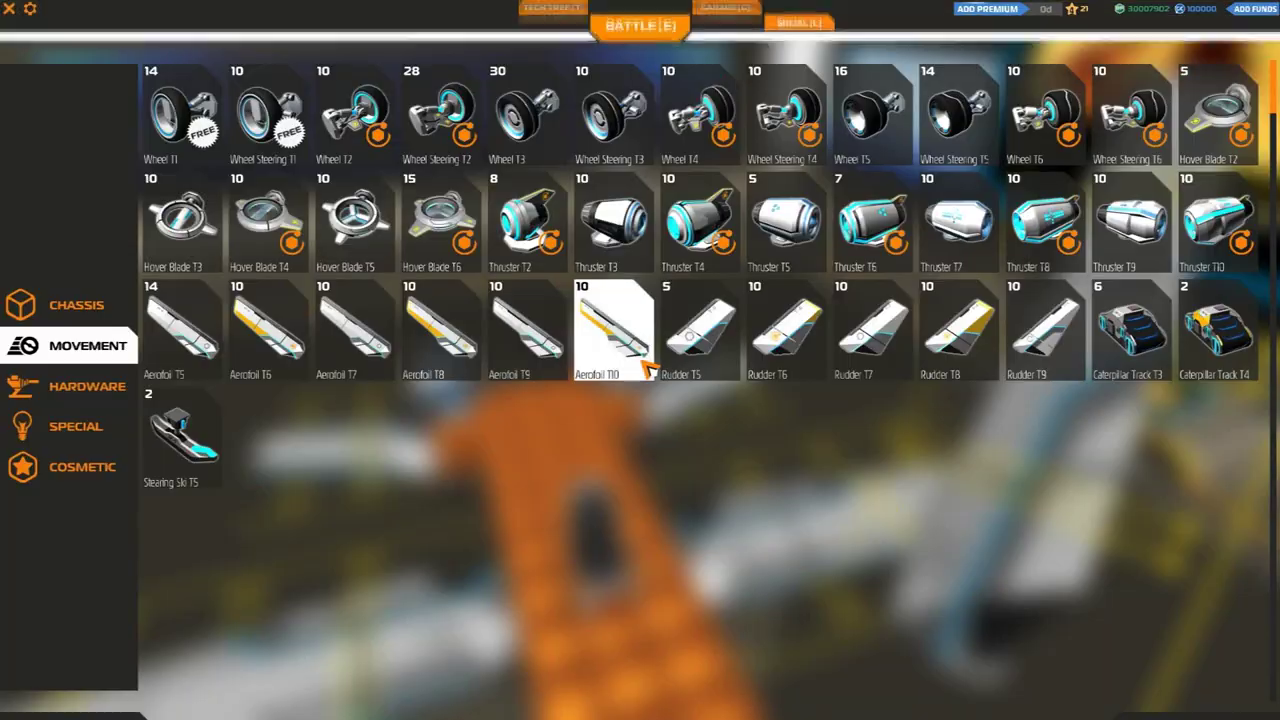
pyautogui.click(618, 33)
# Test-fly the plane in a practice battle, then self-destruct to leave.
pyautogui.click(491, 357)
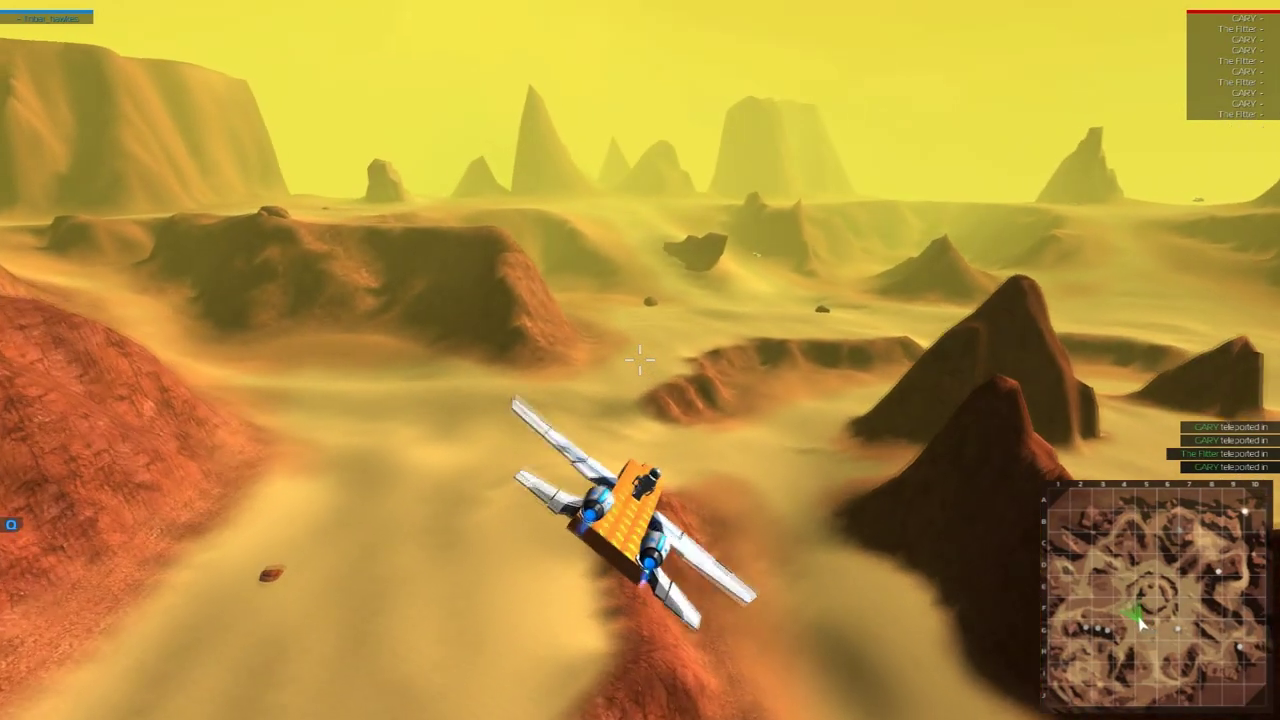
pyautogui.press('Escape')
pyautogui.click(630, 372)
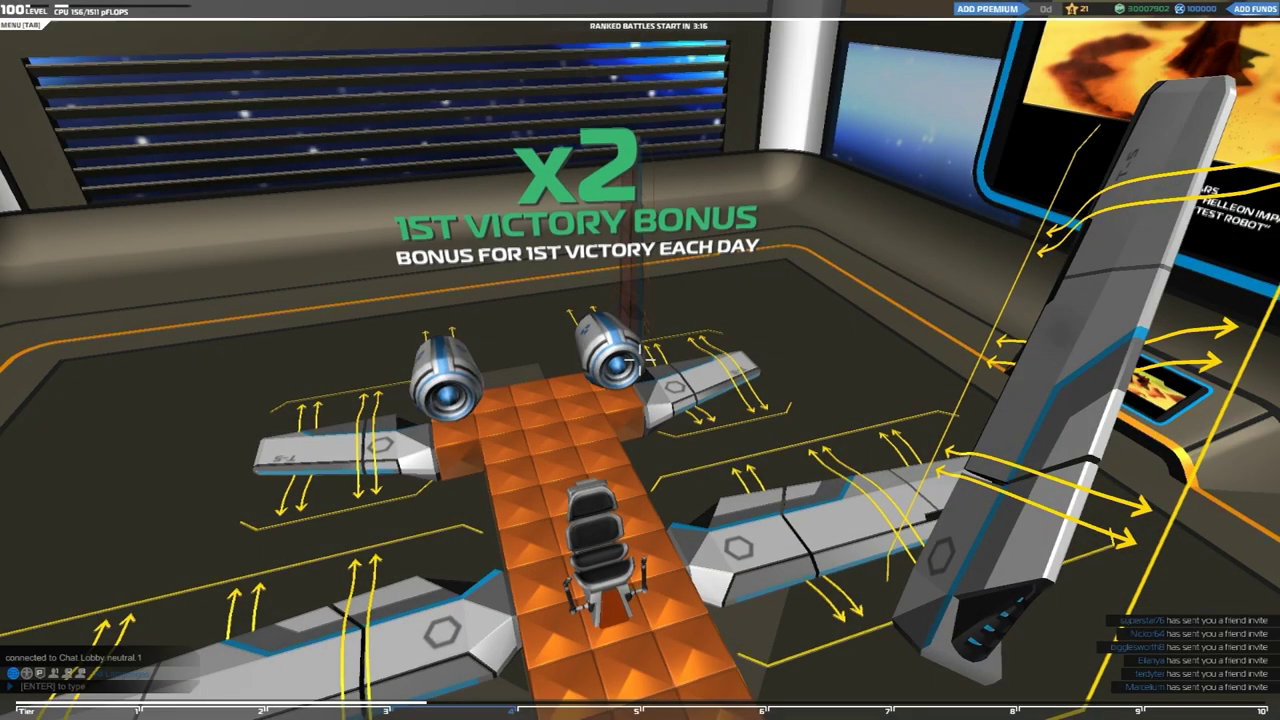
# Circle the plane and select the orange Armored Prism T4 chassis block.
pyautogui.press('w')
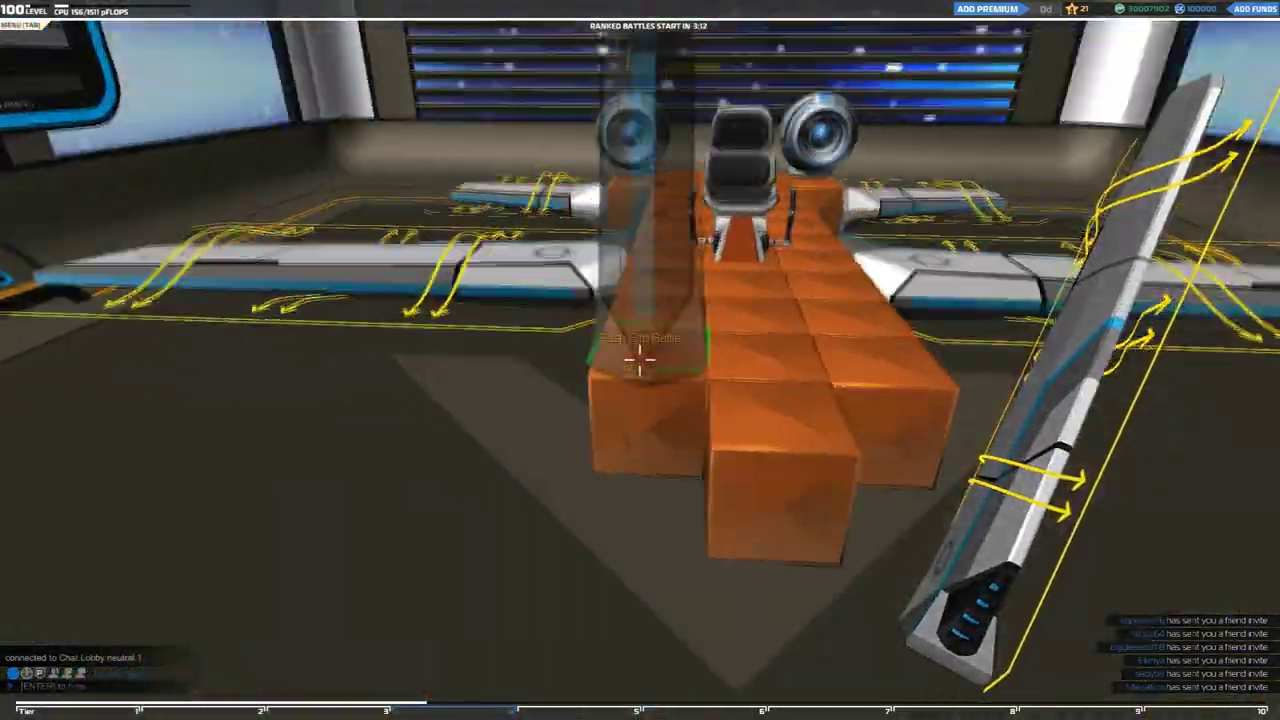
pyautogui.press('w')
pyautogui.press('q')
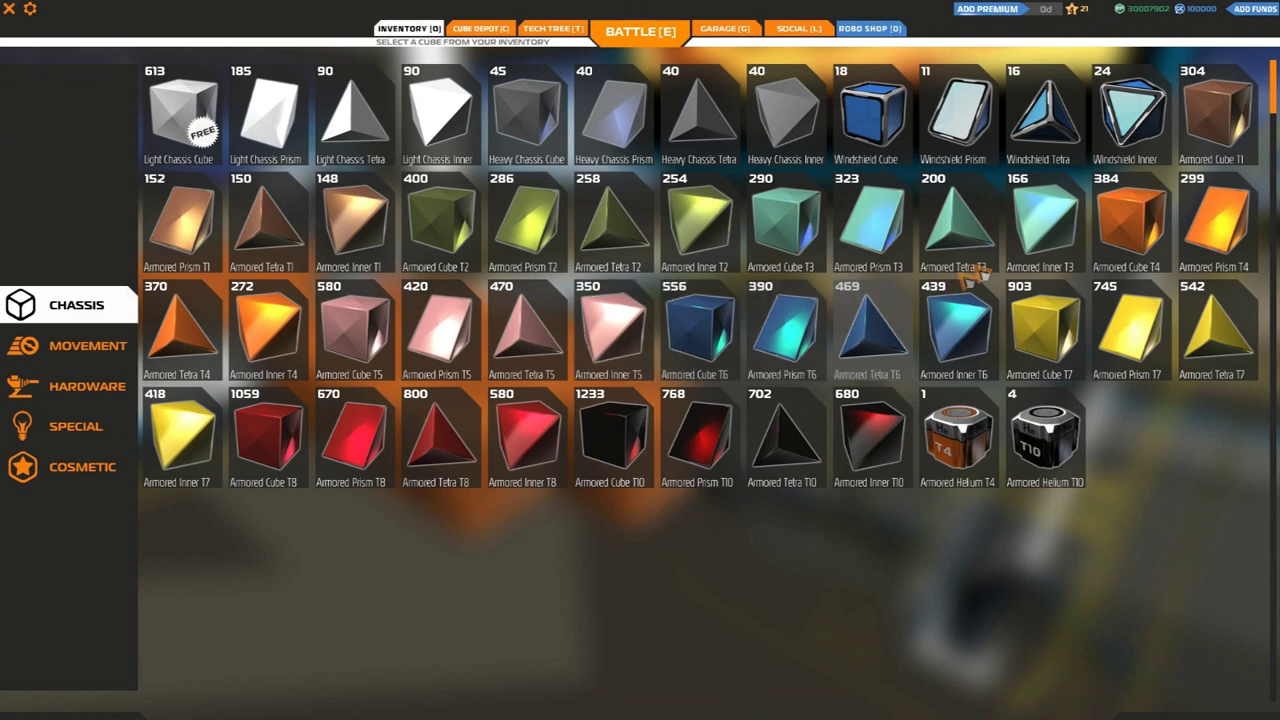
pyautogui.click(1207, 225)
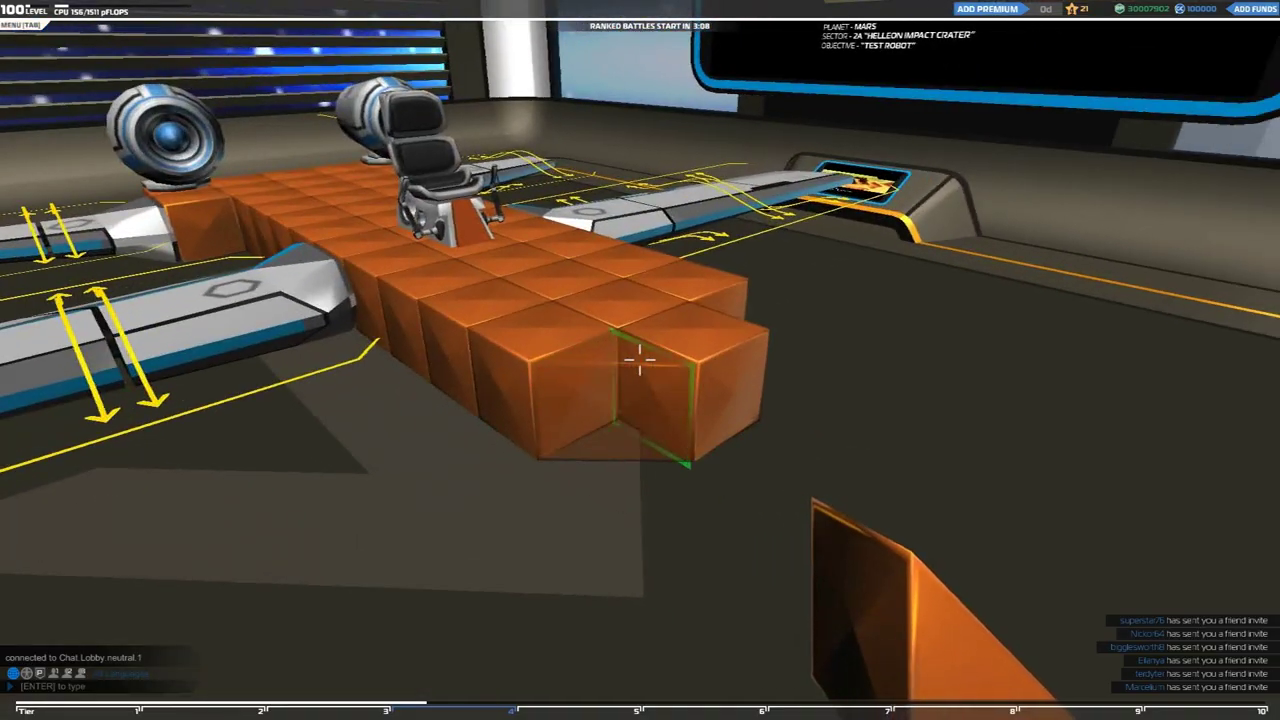
pyautogui.press('a')
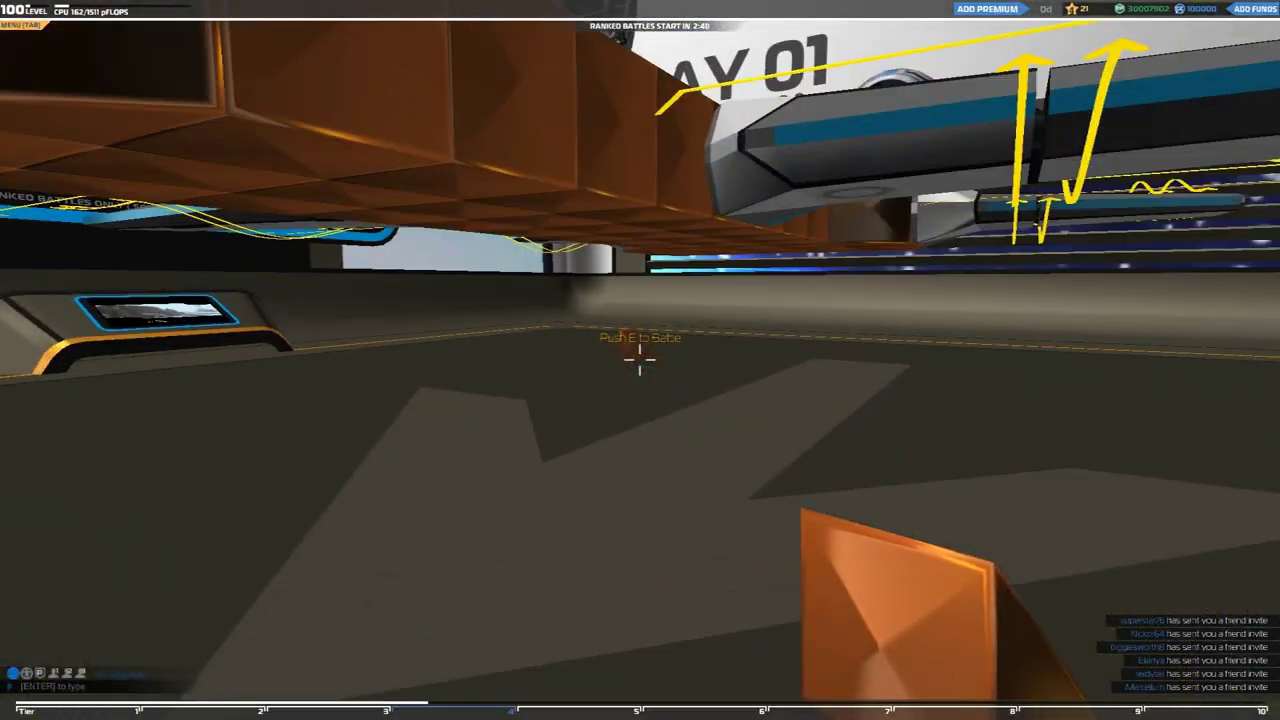
# Select Rail Cannon T5 from the weapons category and fit it beneath the fuselage.
pyautogui.press('q')
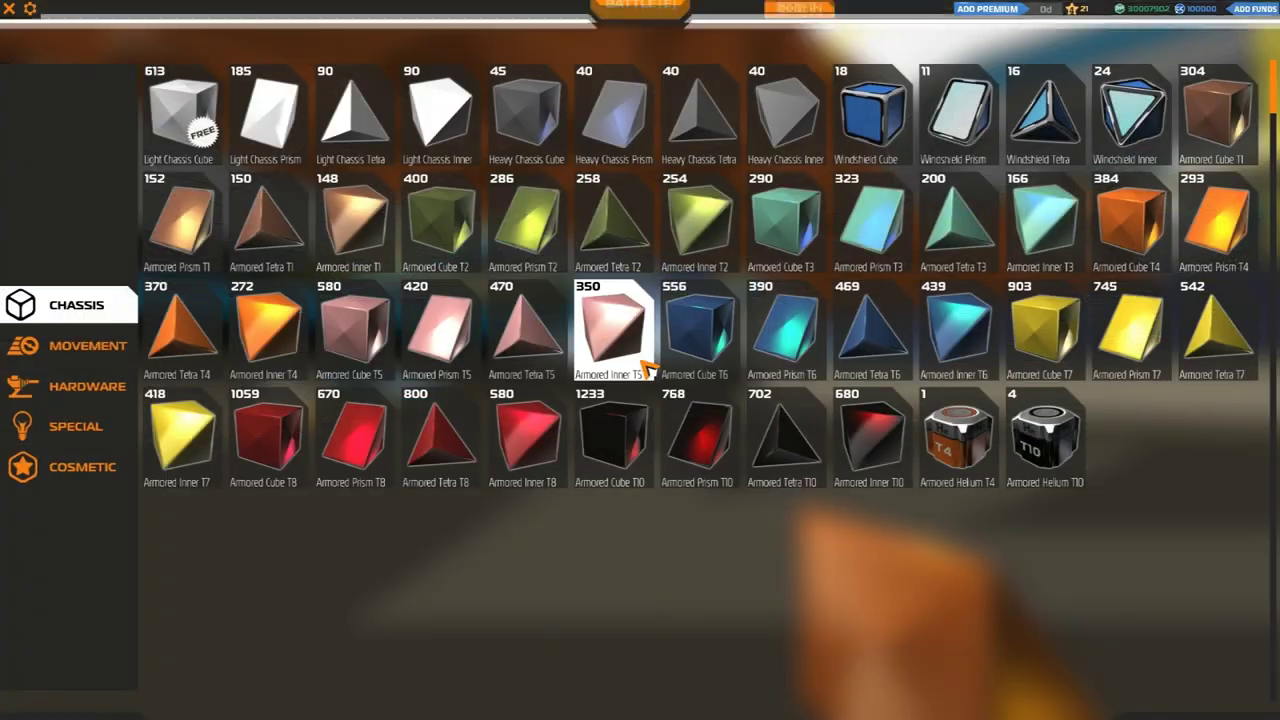
pyautogui.click(108, 388)
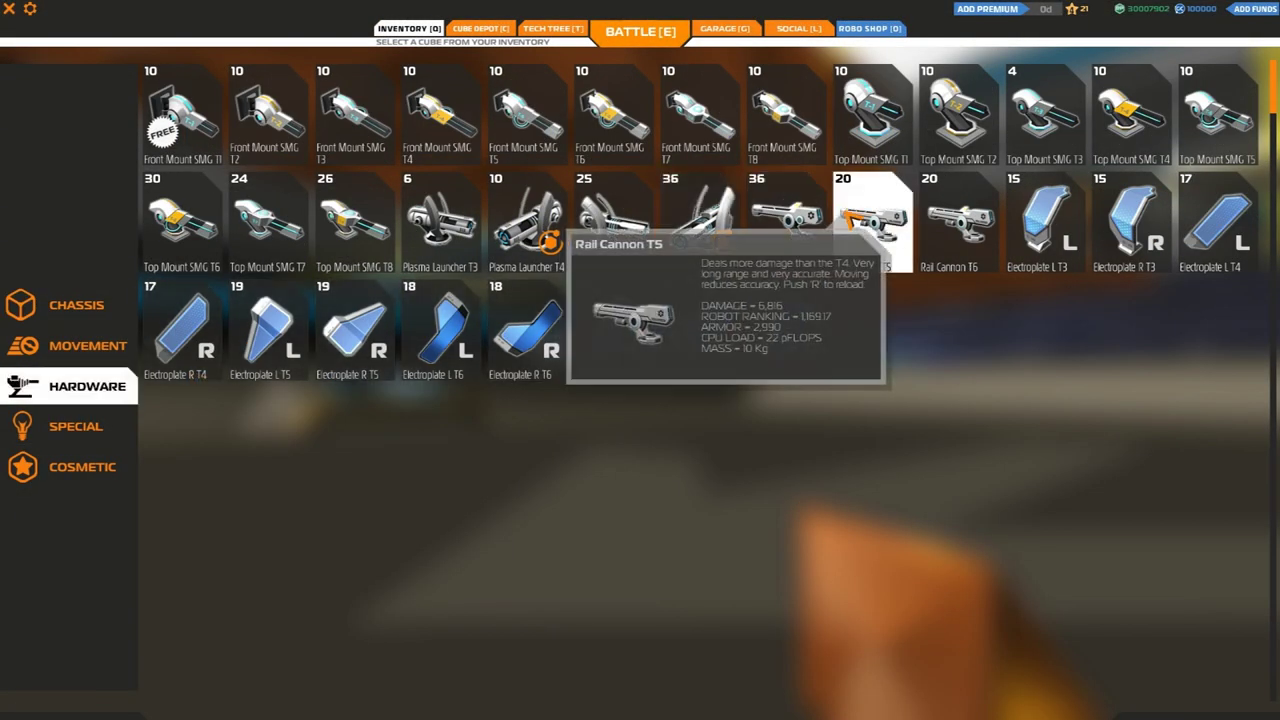
pyautogui.click(871, 220)
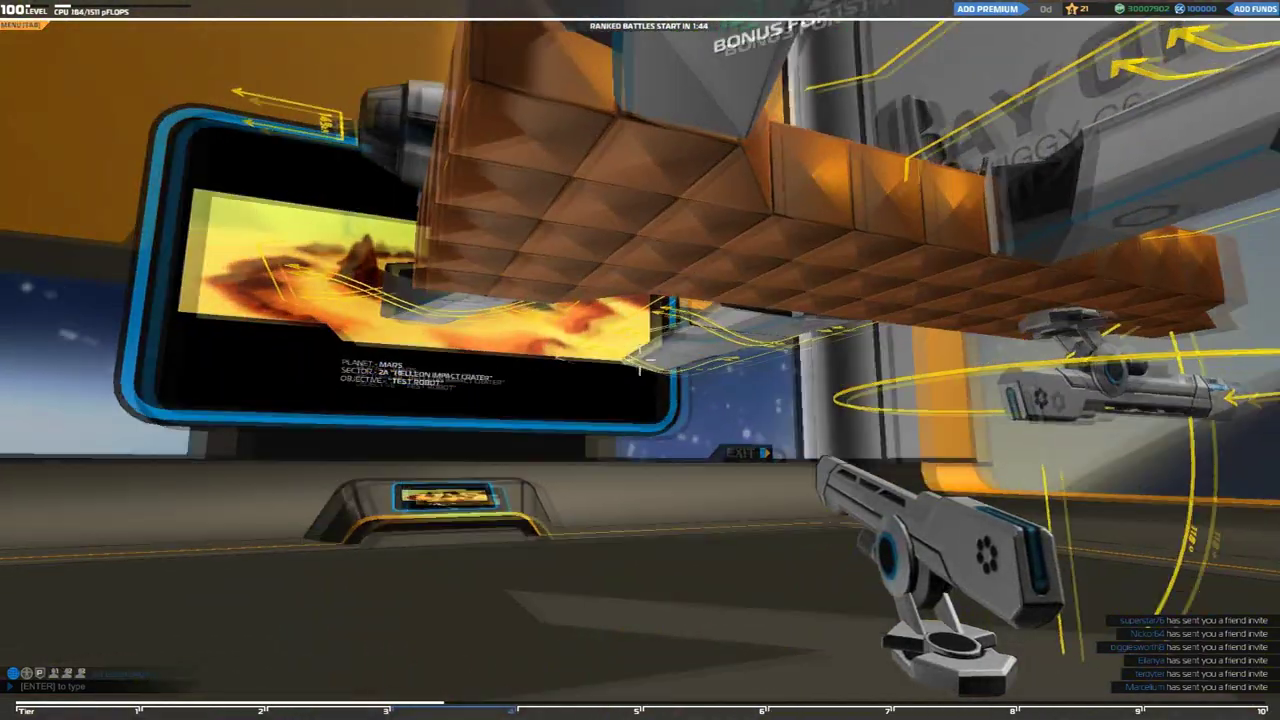
pyautogui.press('e')
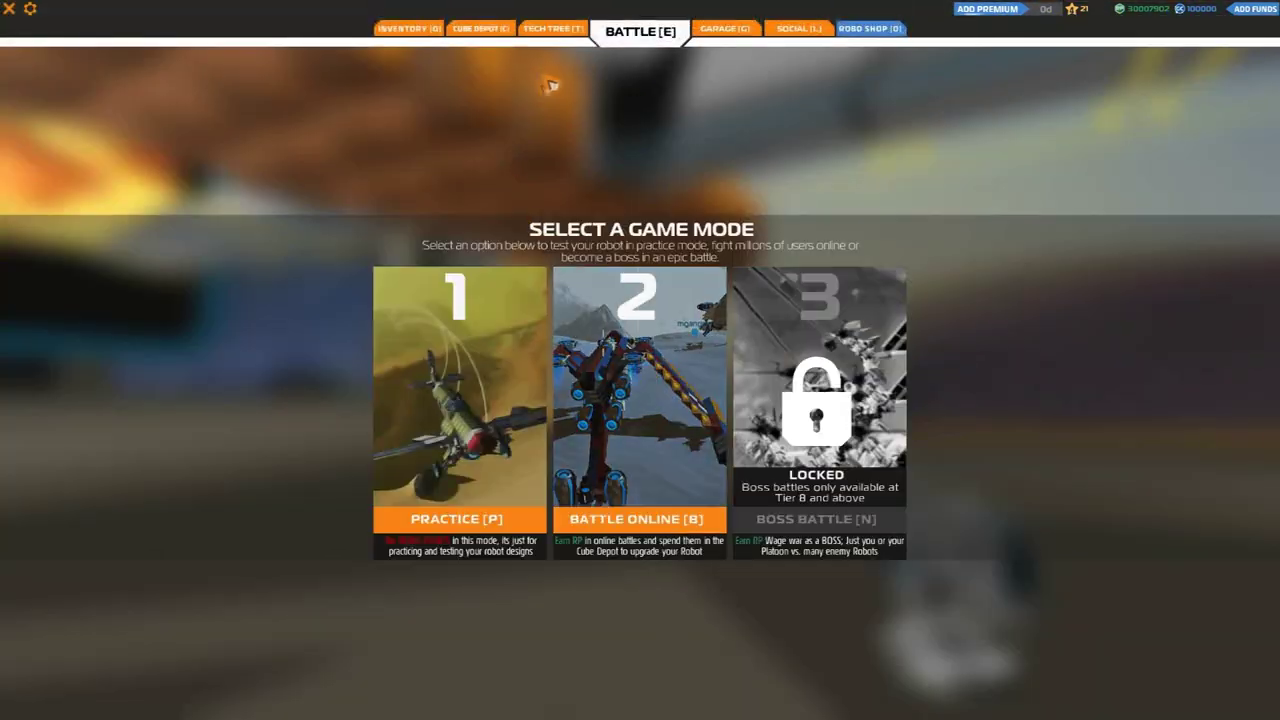
# Return to the hardware inventory and mount a second rail cannon under the nose.
pyautogui.click(408, 28)
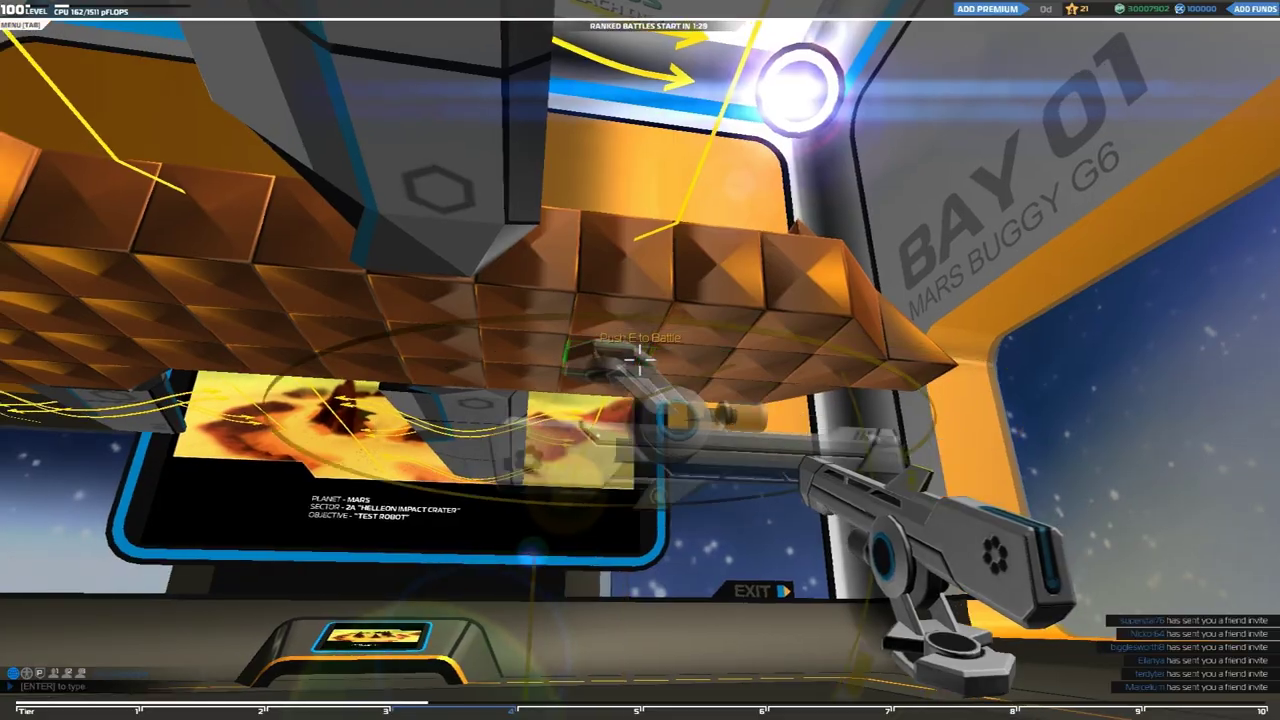
pyautogui.press('q')
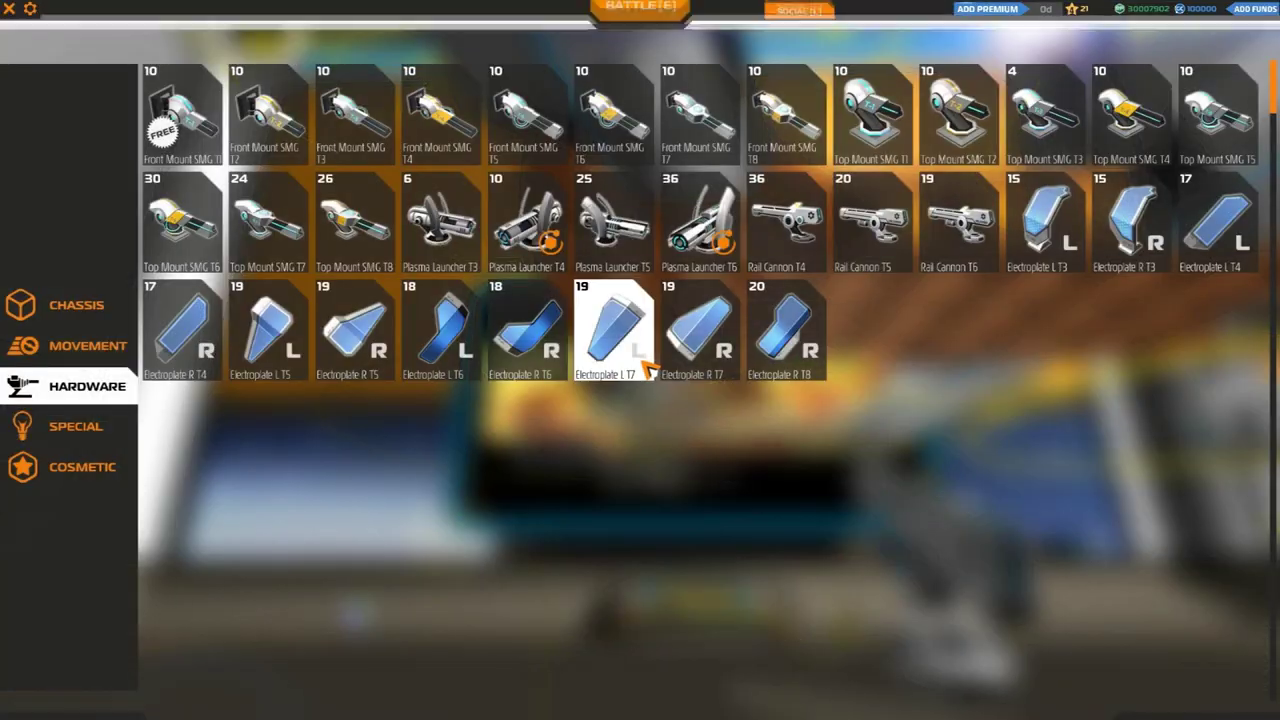
pyautogui.press('q')
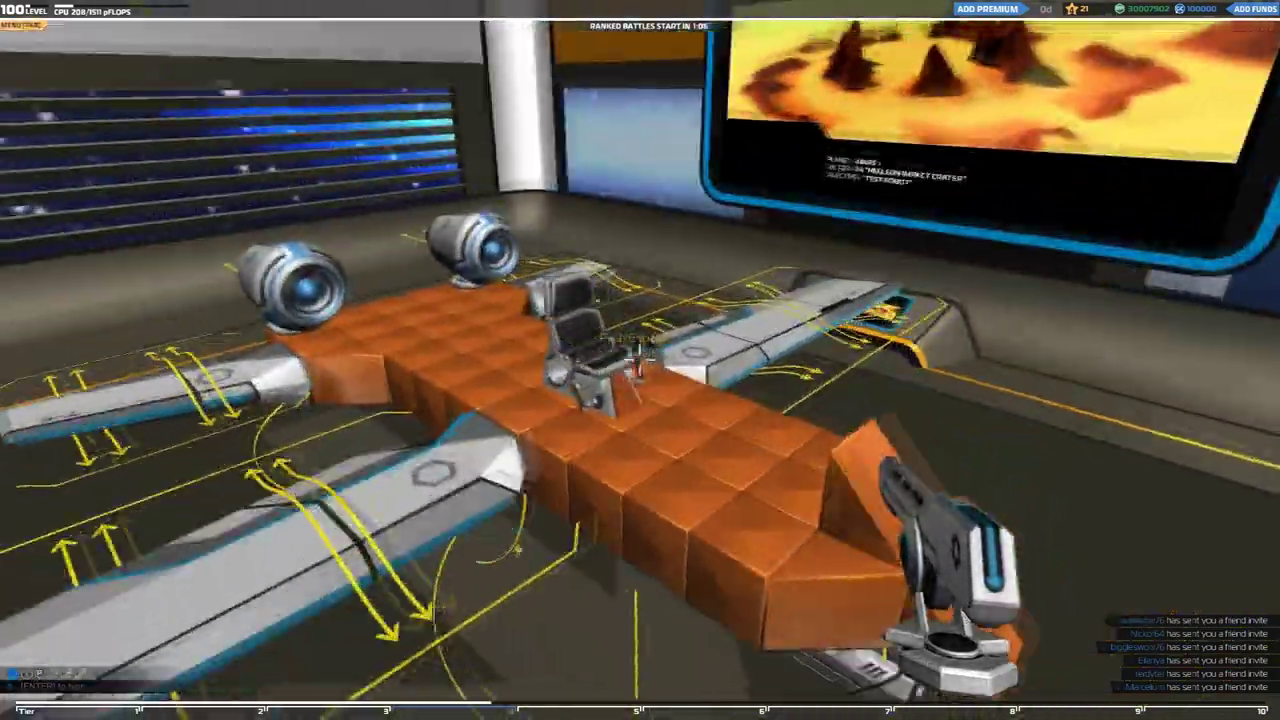
pyautogui.press('Tab')
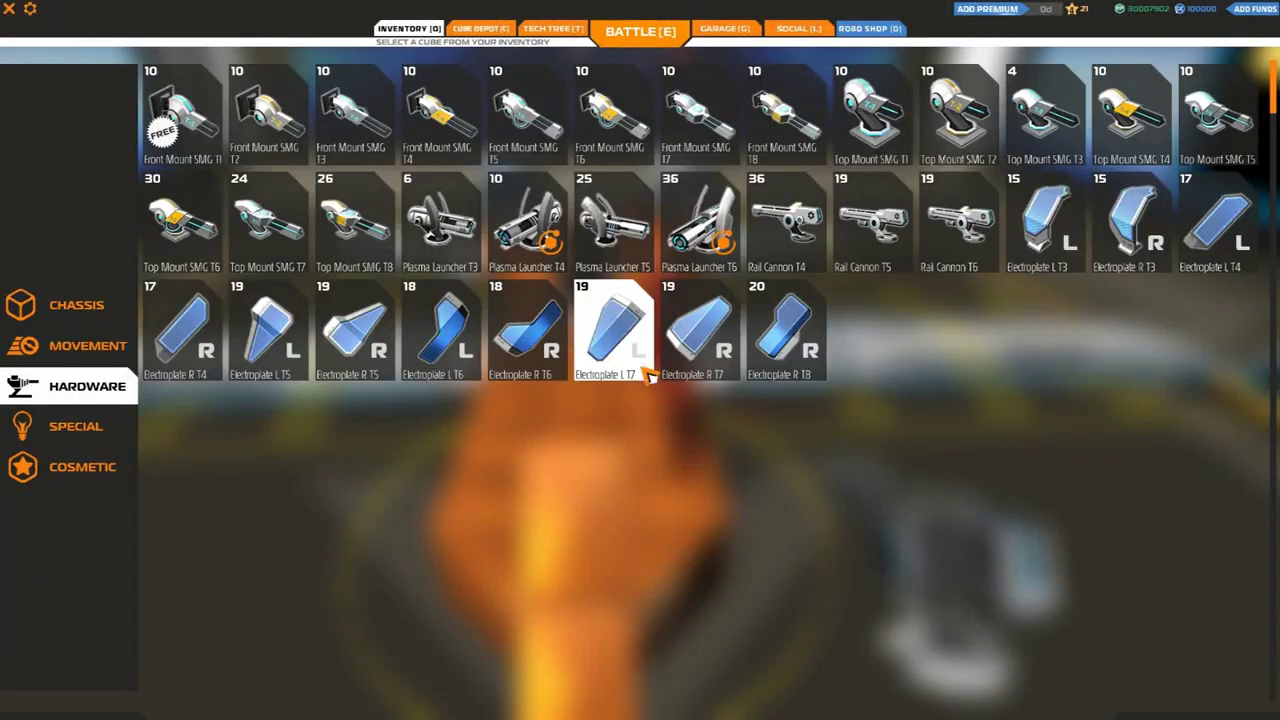
# Pick Armored Tetra T4 and extend the orange nose over the rail cannons.
pyautogui.click(38, 308)
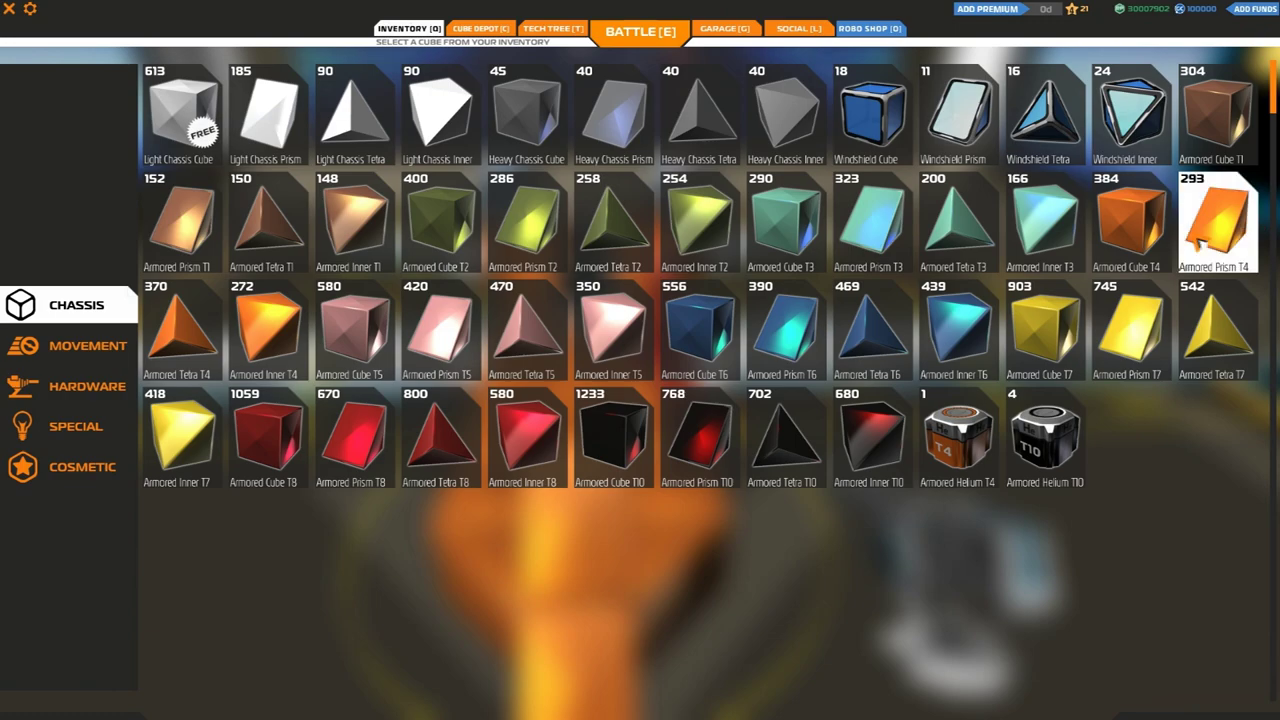
pyautogui.click(180, 330)
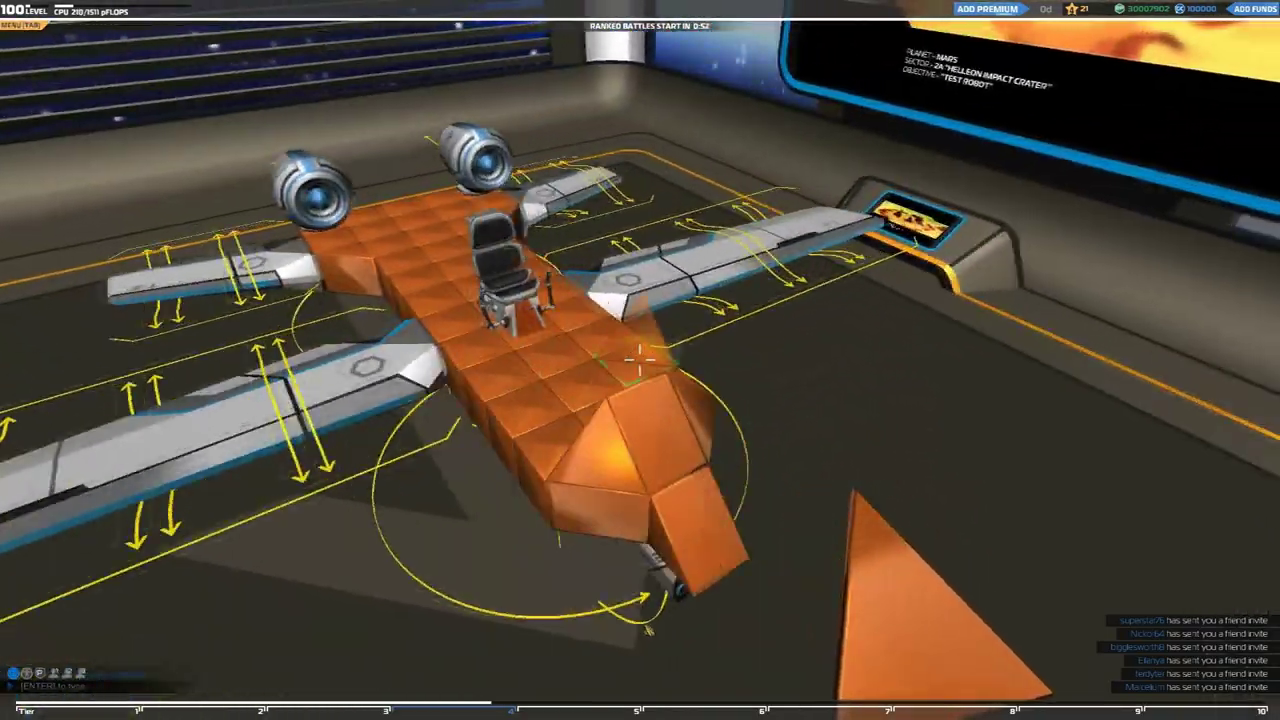
pyautogui.press('Tab')
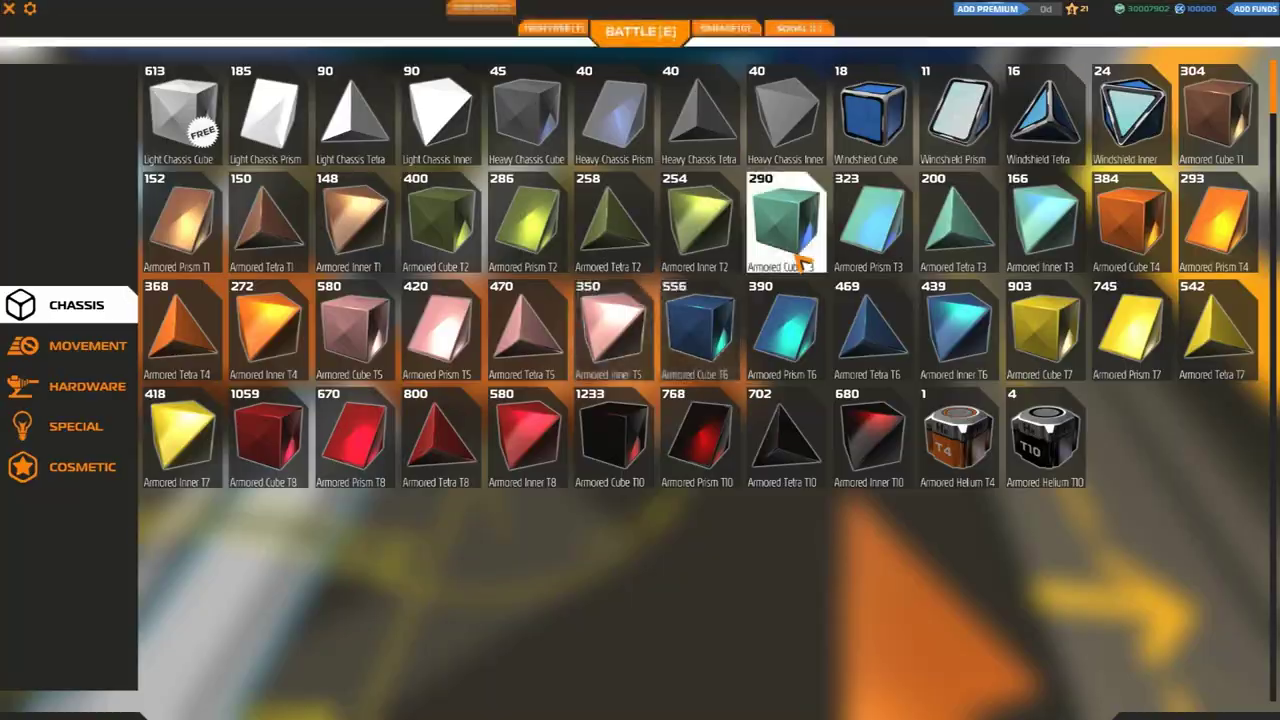
pyautogui.press('Tab')
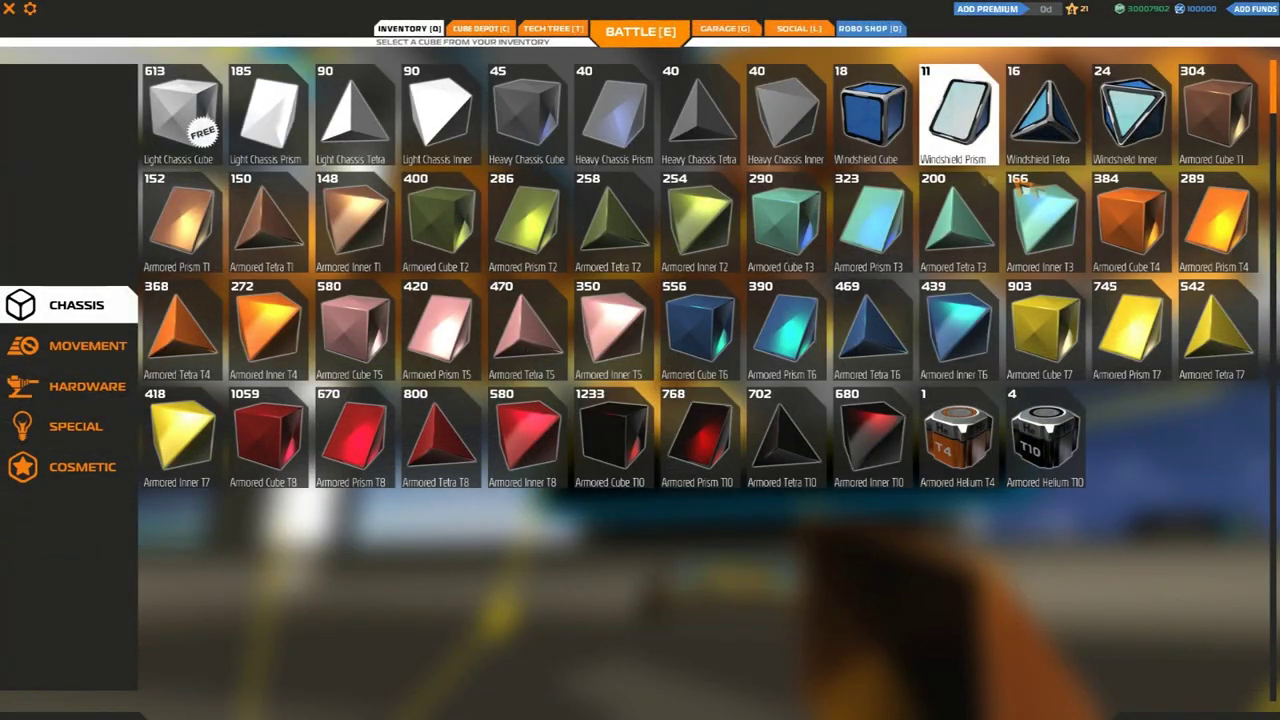
pyautogui.press('q')
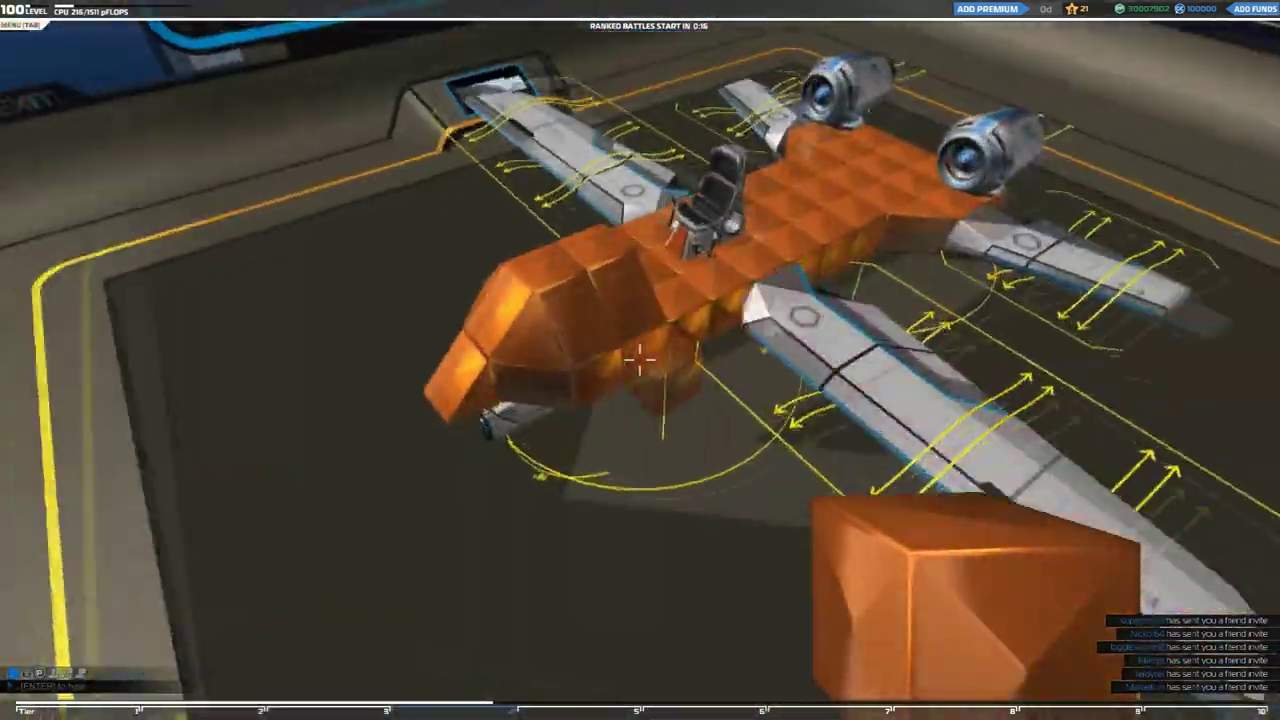
pyautogui.press('q')
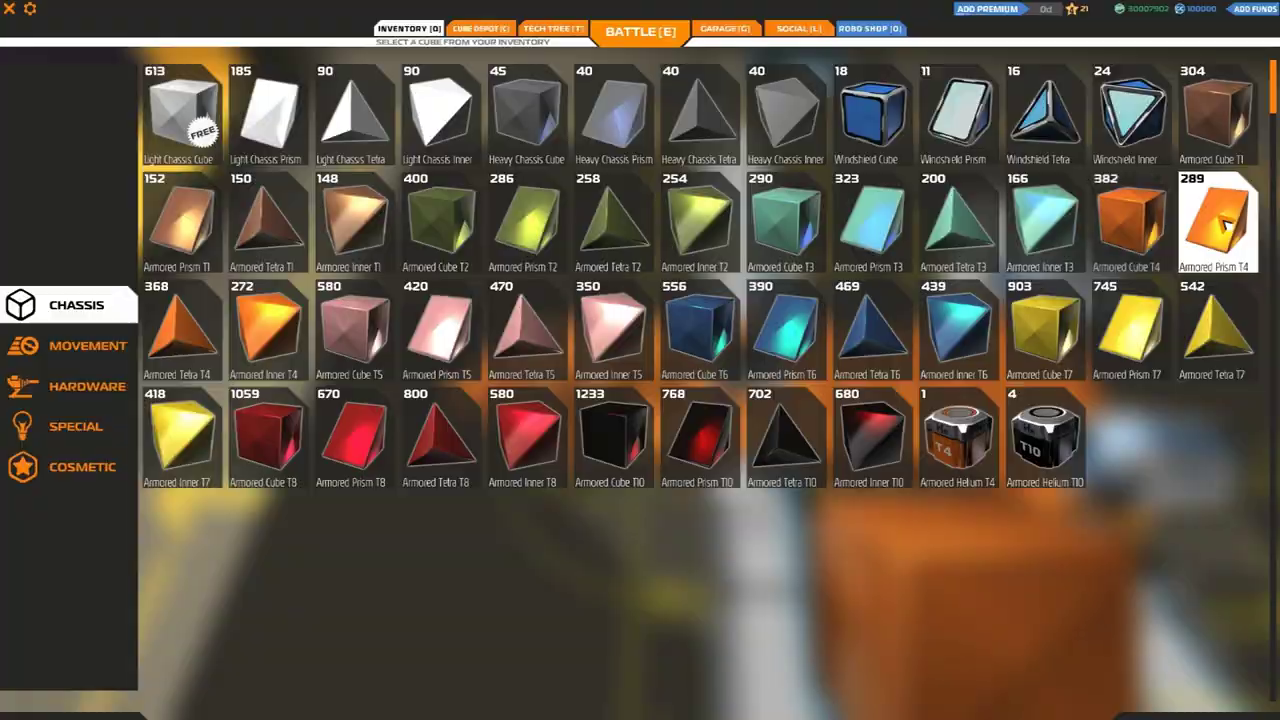
# Add an Armored Prism T4 block to the fuselage and place a Windshield Prism by the seat.
pyautogui.click(1225, 225)
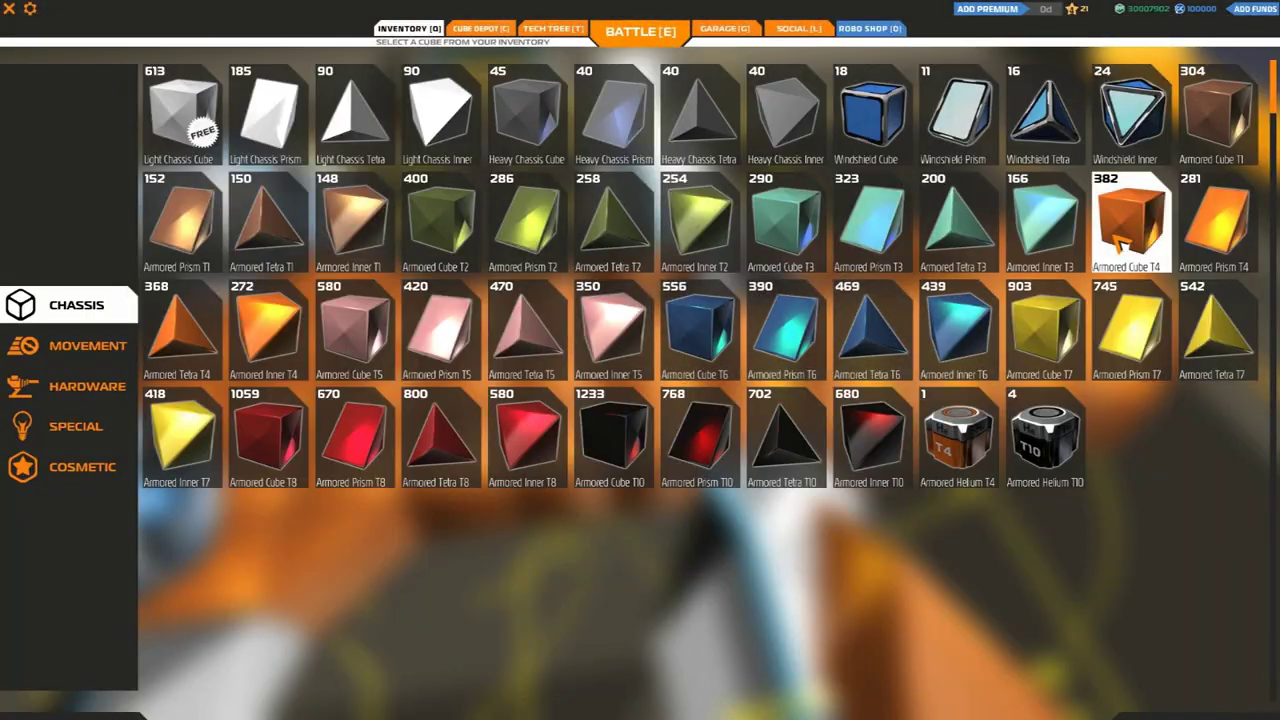
pyautogui.click(1125, 230)
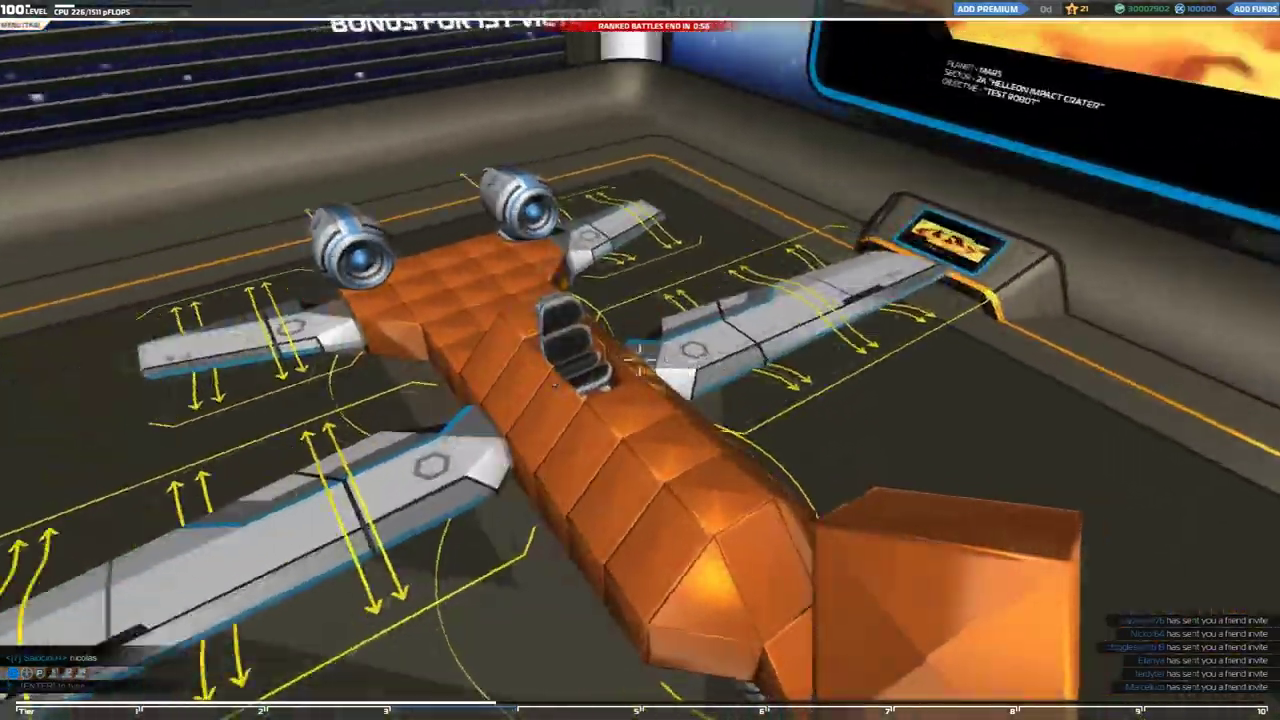
pyautogui.press('Tab')
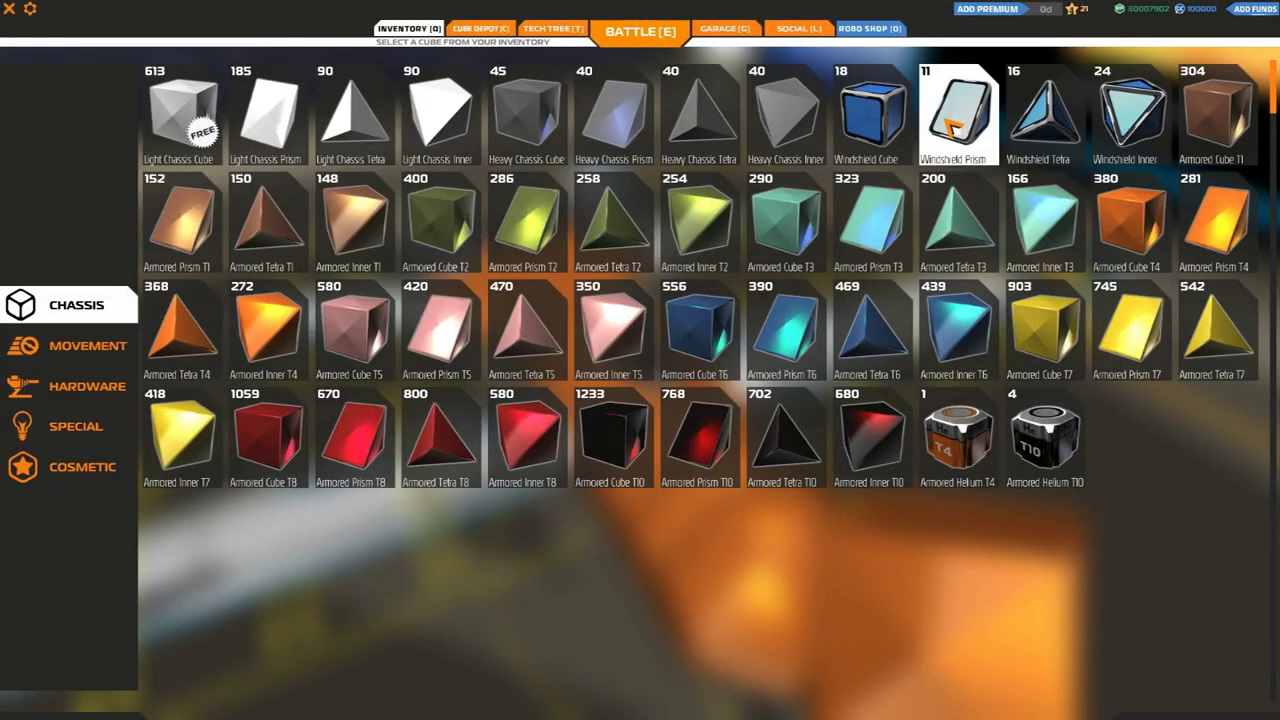
pyautogui.click(955, 125)
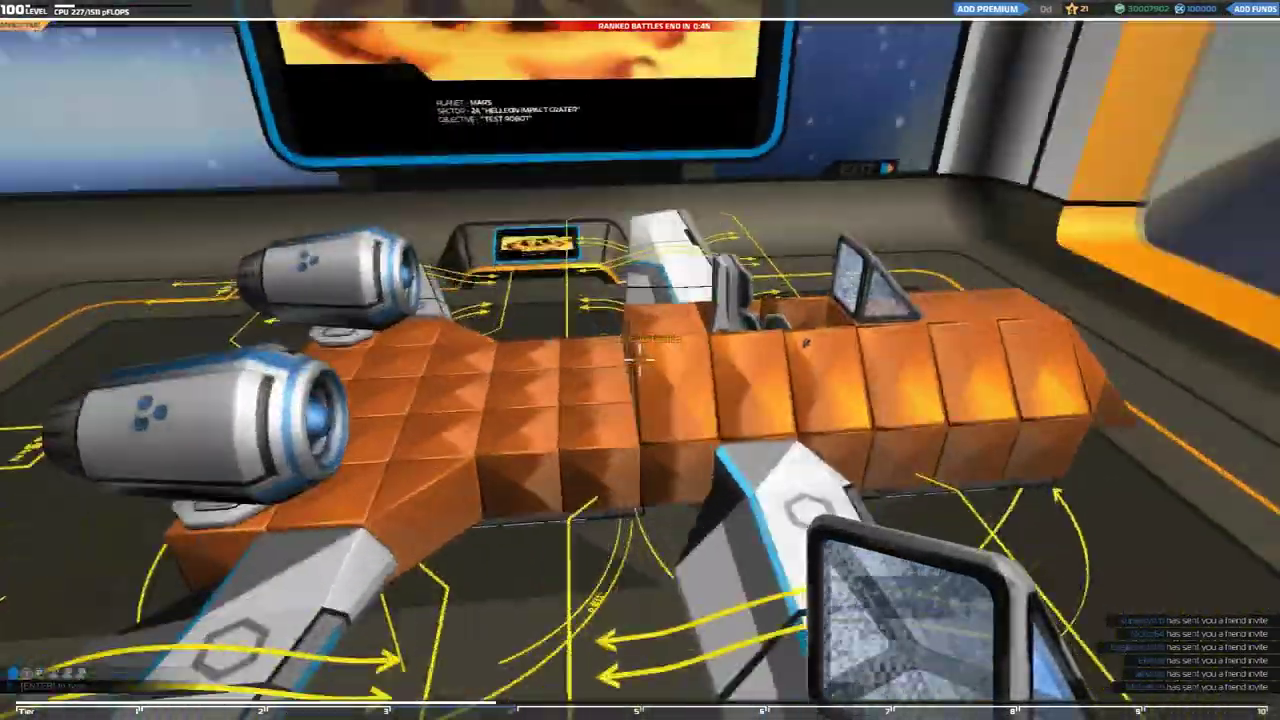
pyautogui.press('Tab')
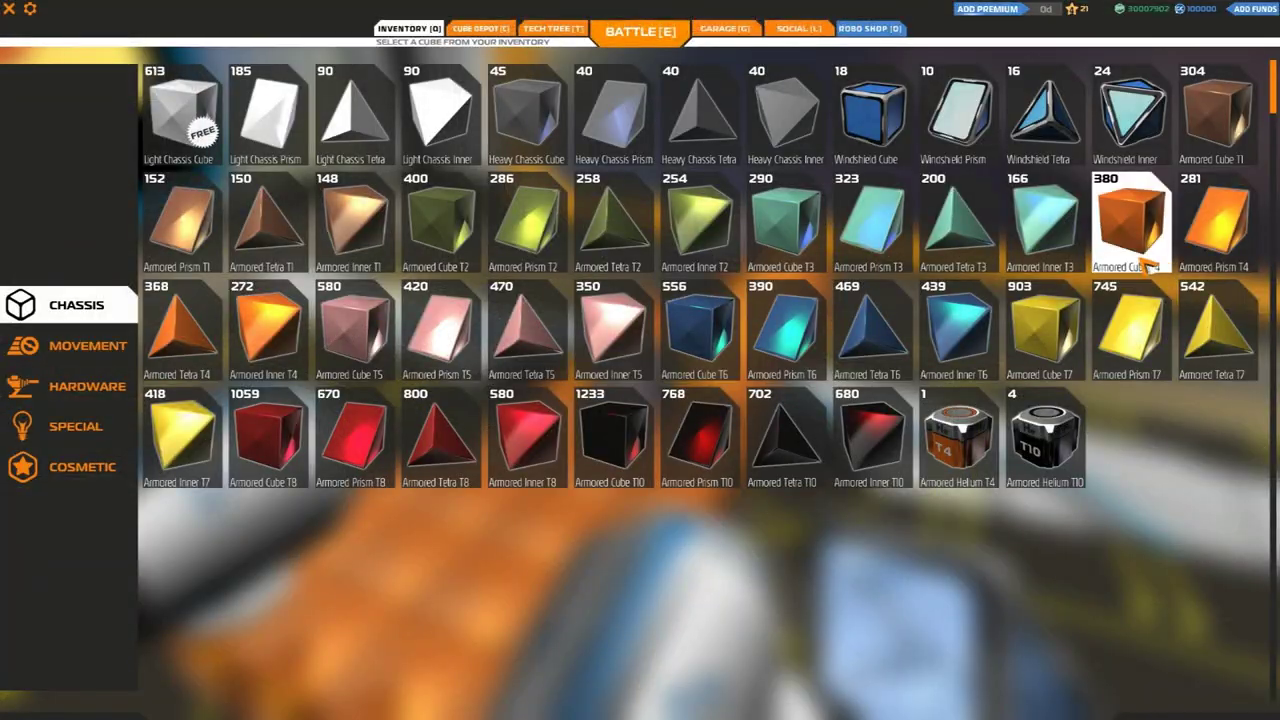
# Add Armored Cube T4 and Armored Tetra T4 blocks to the plane.
pyautogui.click(1130, 220)
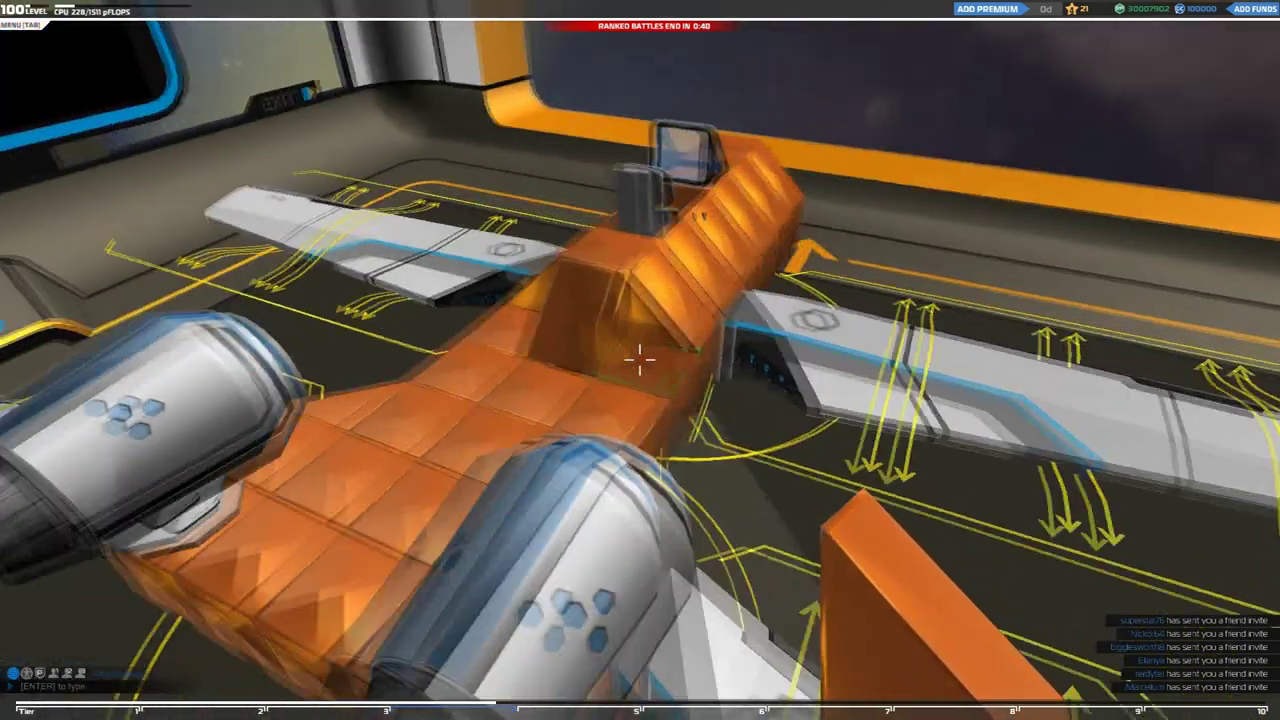
pyautogui.press('Tab')
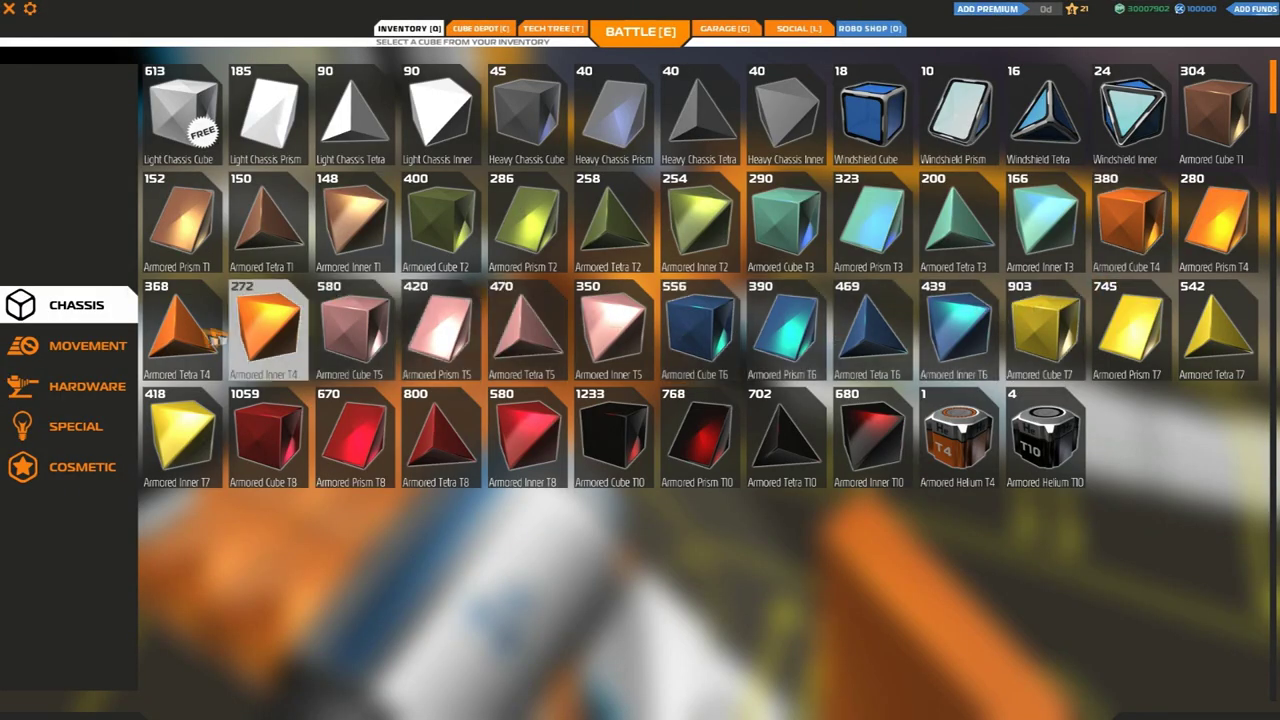
pyautogui.click(180, 330)
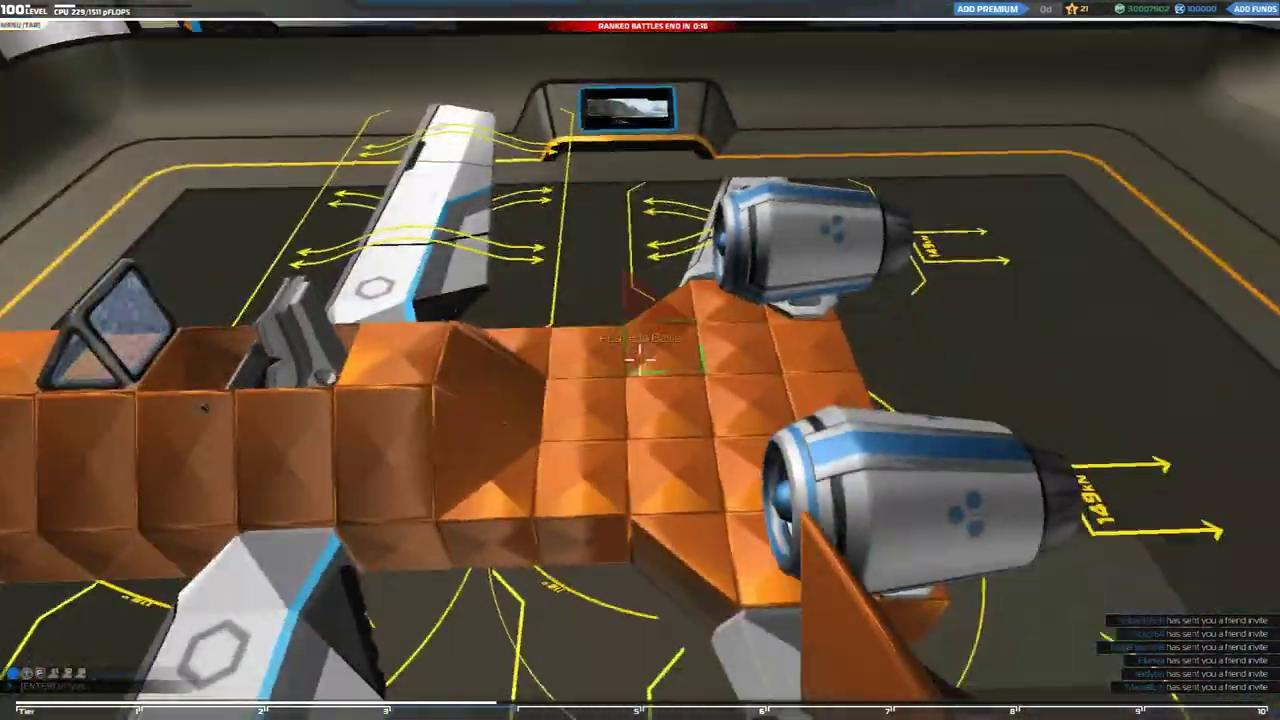
# Mount a Special-category part near the thrusters and bring up the battle mode choices.
pyautogui.press('q')
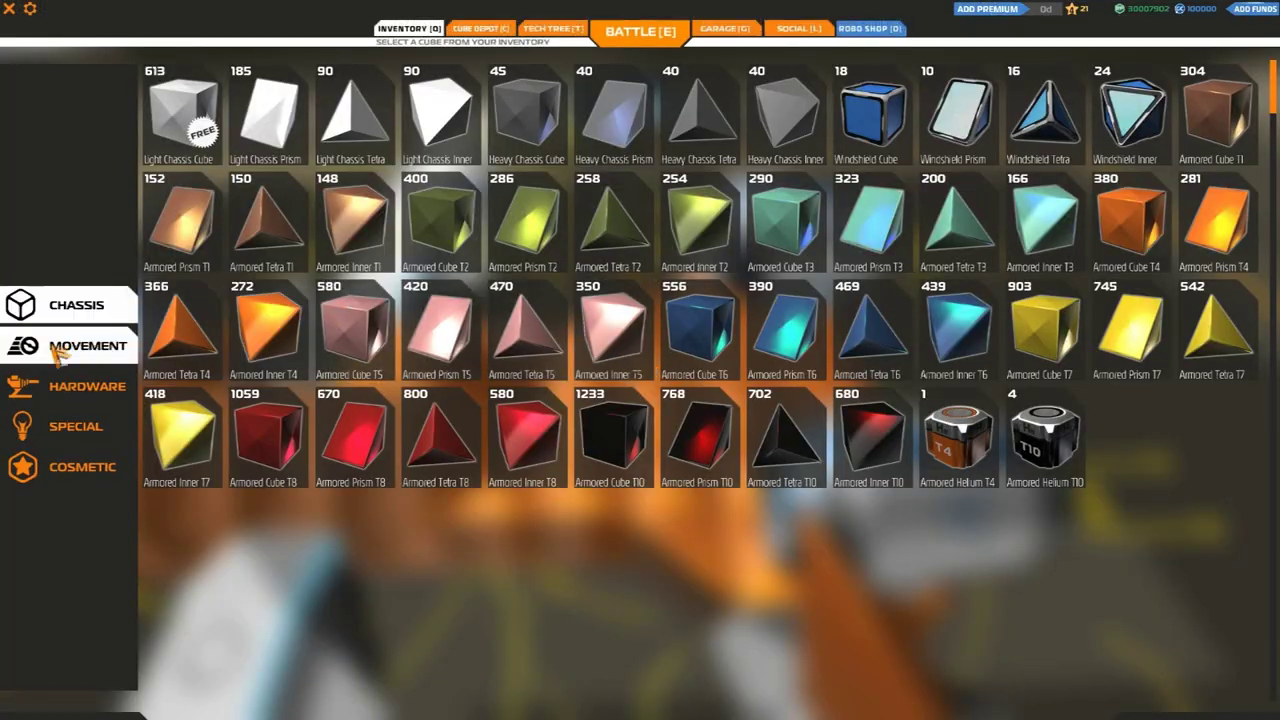
pyautogui.click(82, 422)
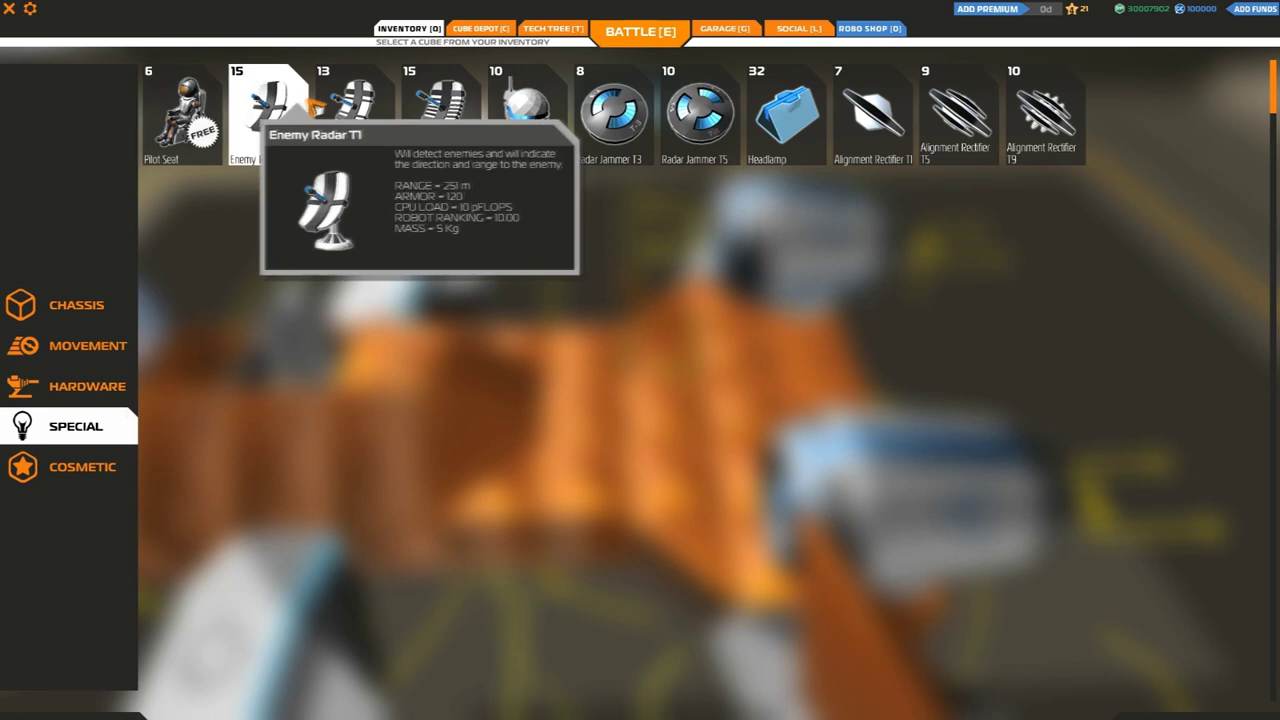
pyautogui.click(354, 113)
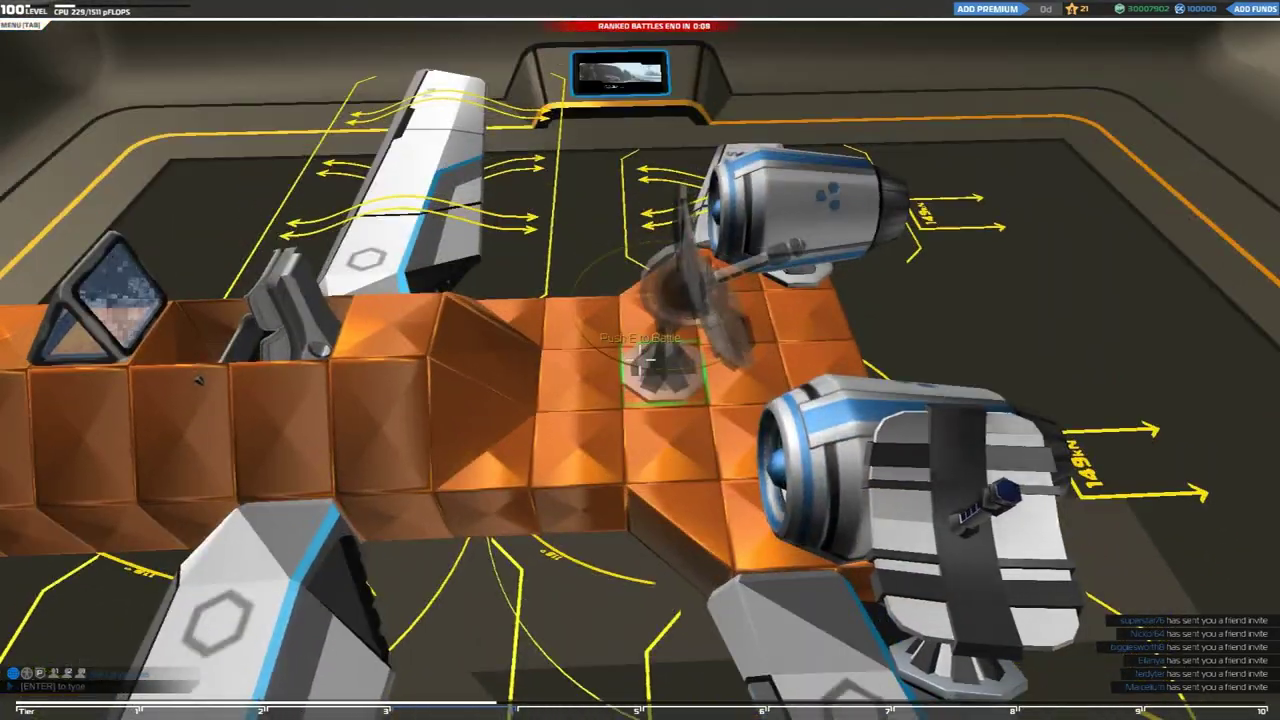
pyautogui.scroll(-1, 640, 360)
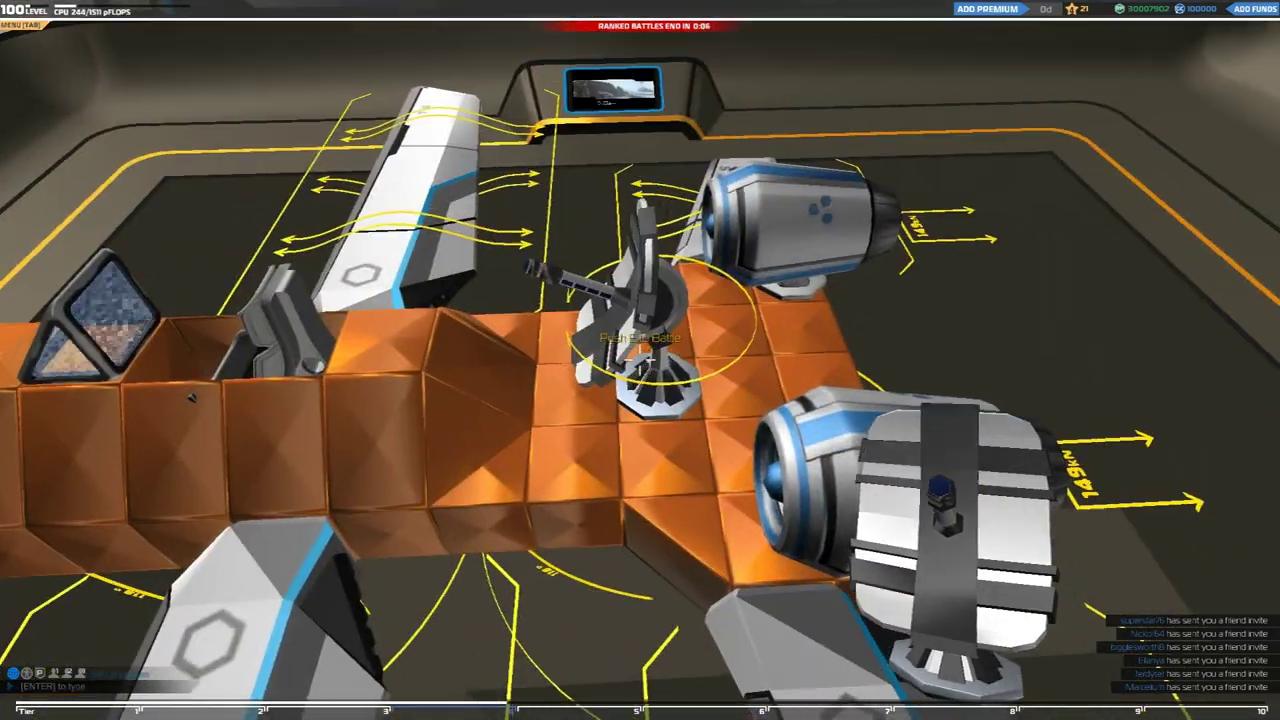
pyautogui.press('w')
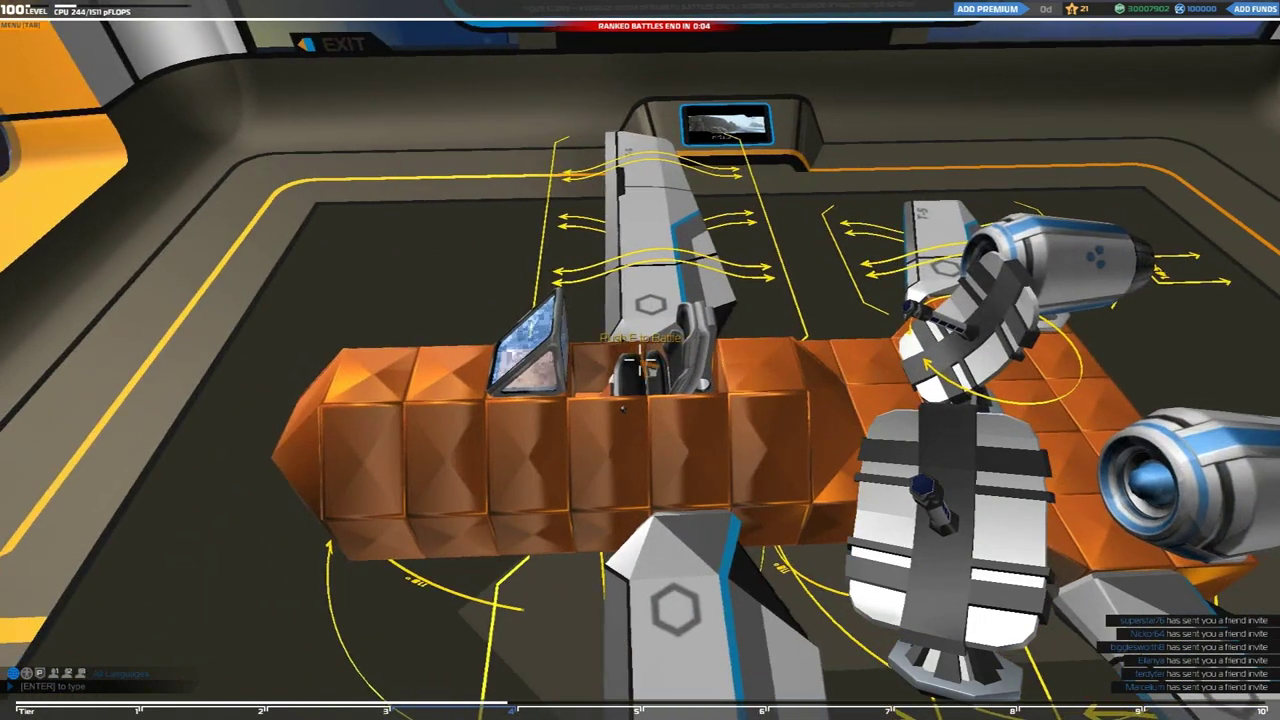
pyautogui.press('e')
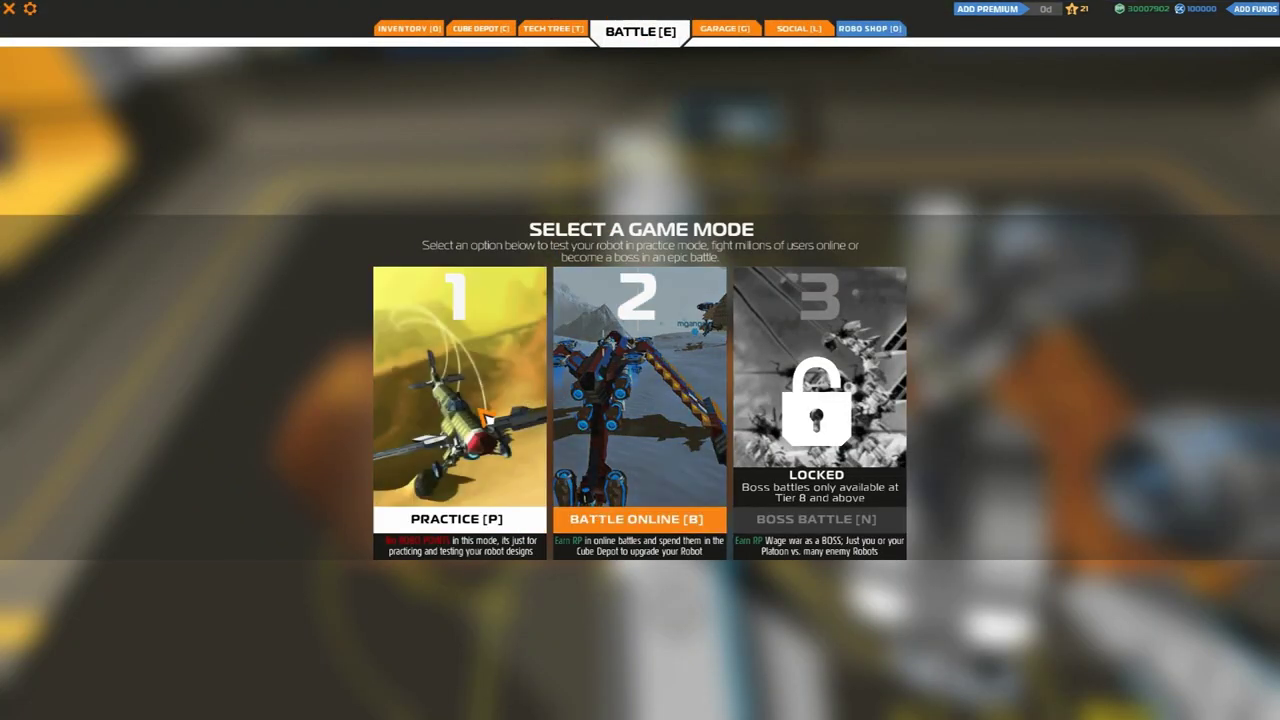
# Launch a test match and fly the plane out through the canyon.
pyautogui.click(430, 410)
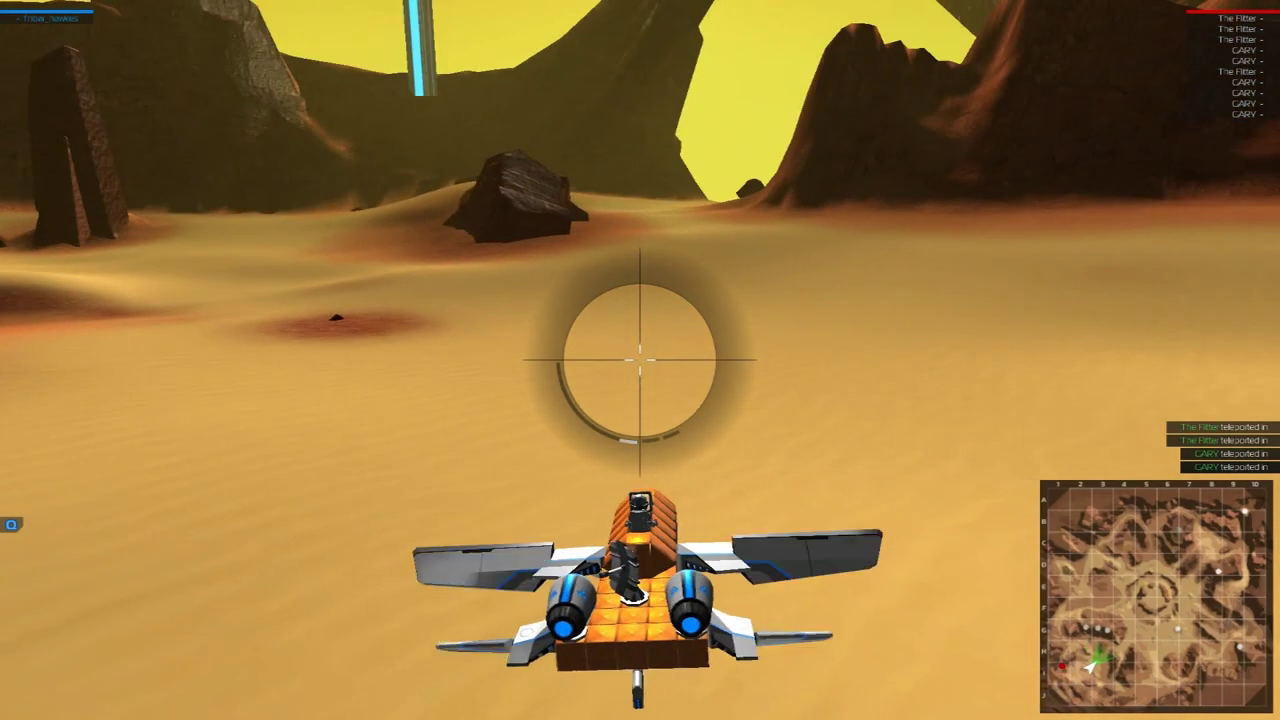
pyautogui.press('w')
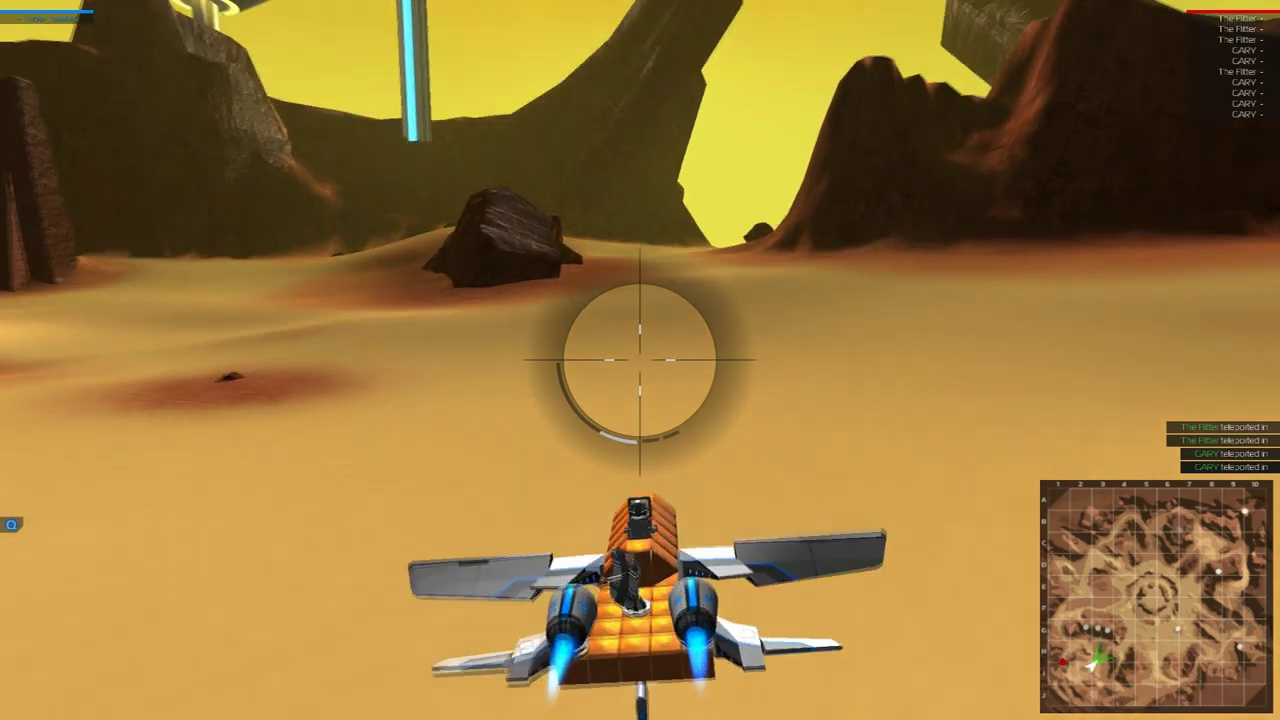
pyautogui.press('a')
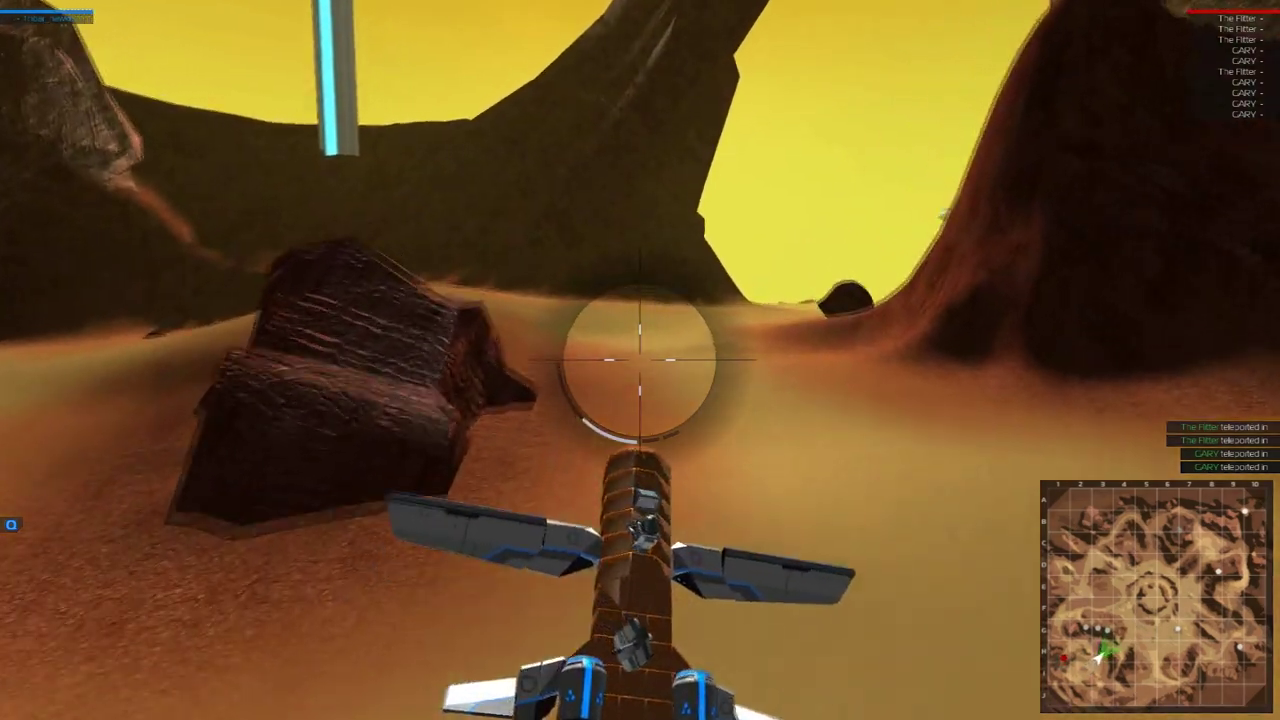
pyautogui.press('w')
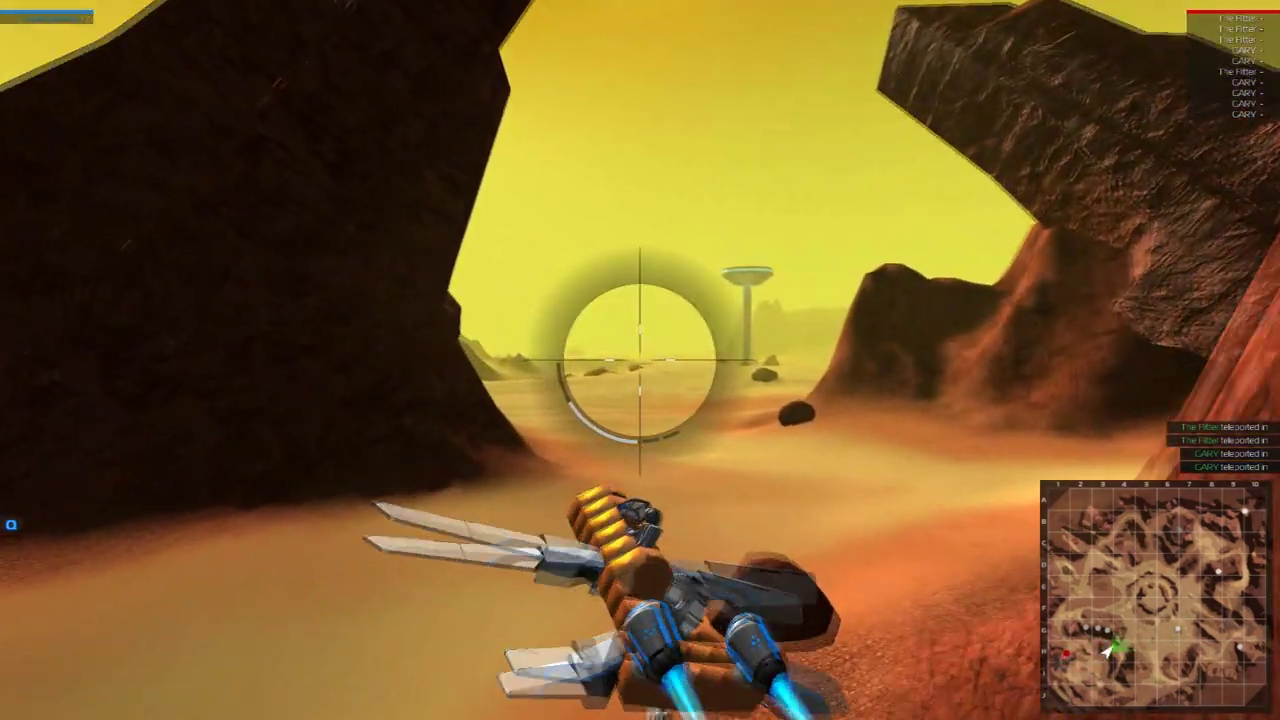
pyautogui.press('w')
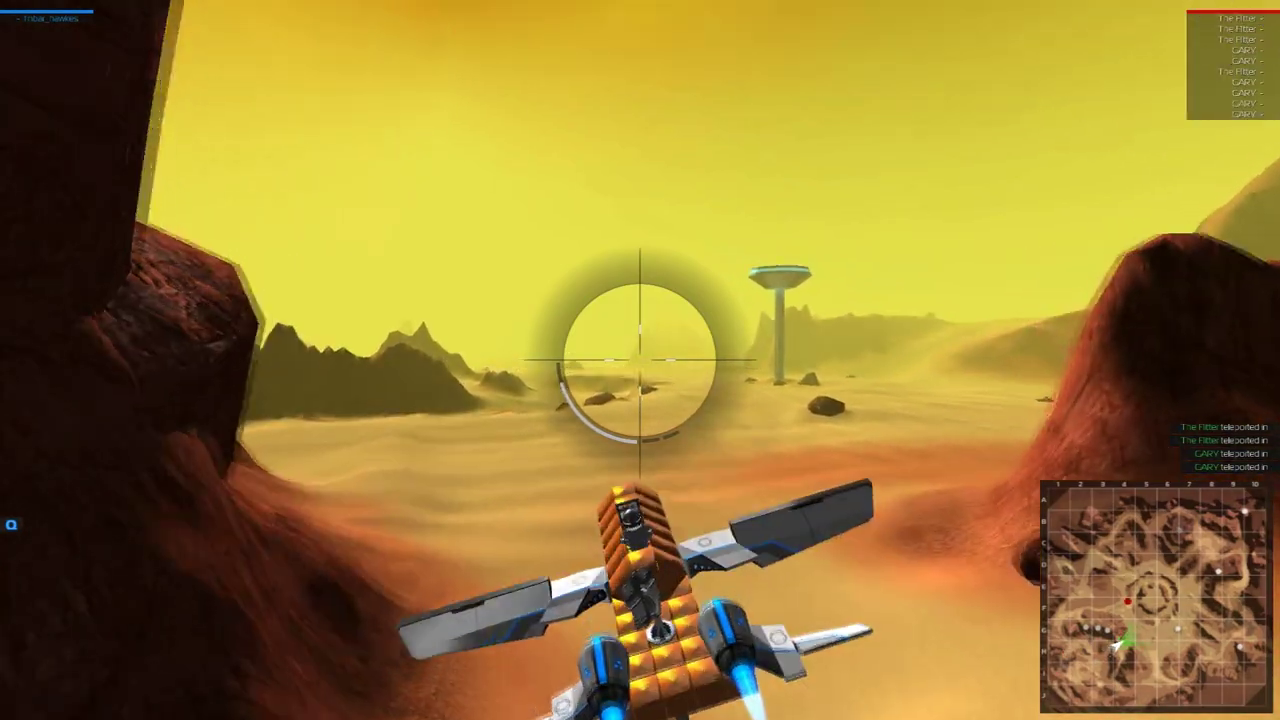
# Dive over the desert valley and zoom the sight onto an enemy robot.
pyautogui.press('w')
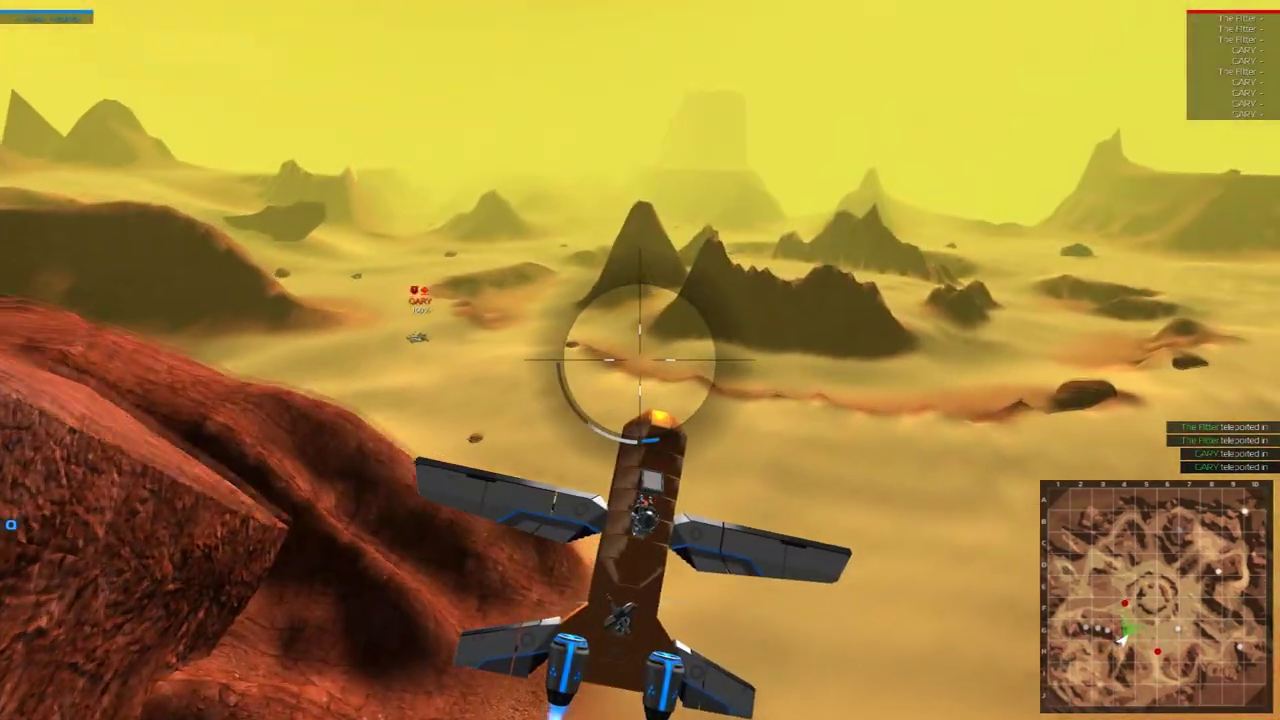
pyautogui.press('w')
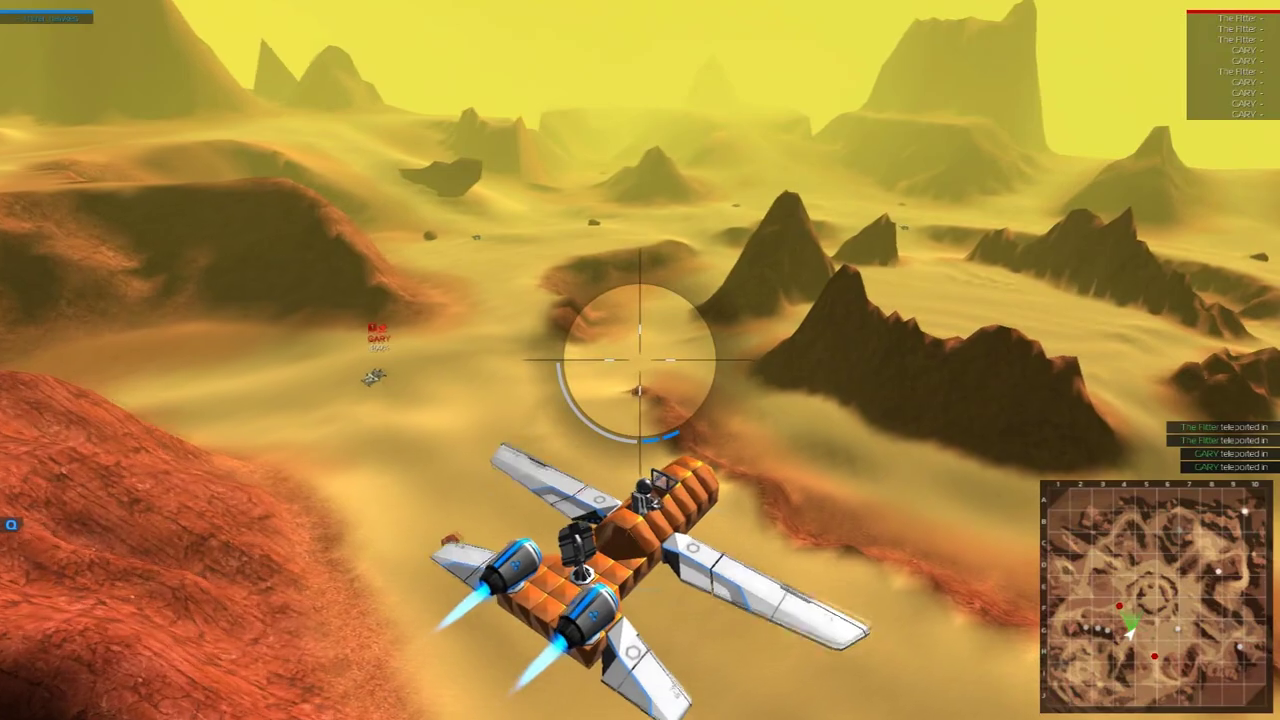
pyautogui.press('w')
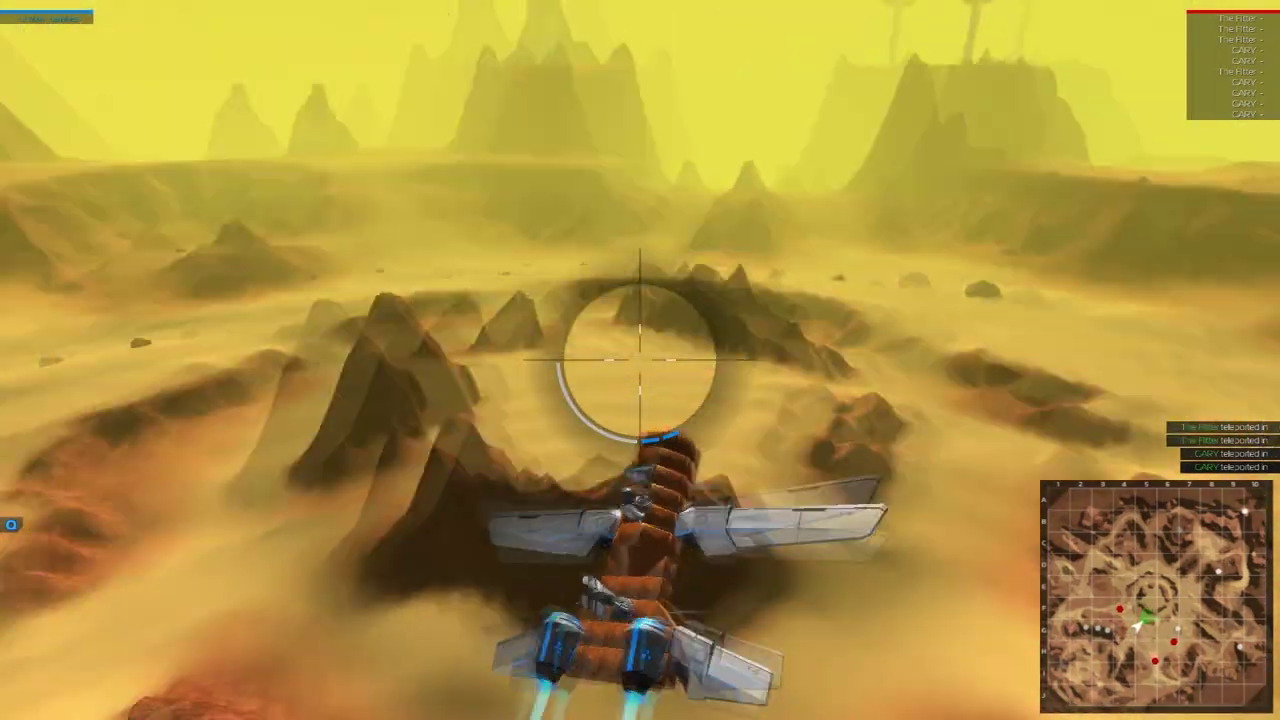
pyautogui.press('w')
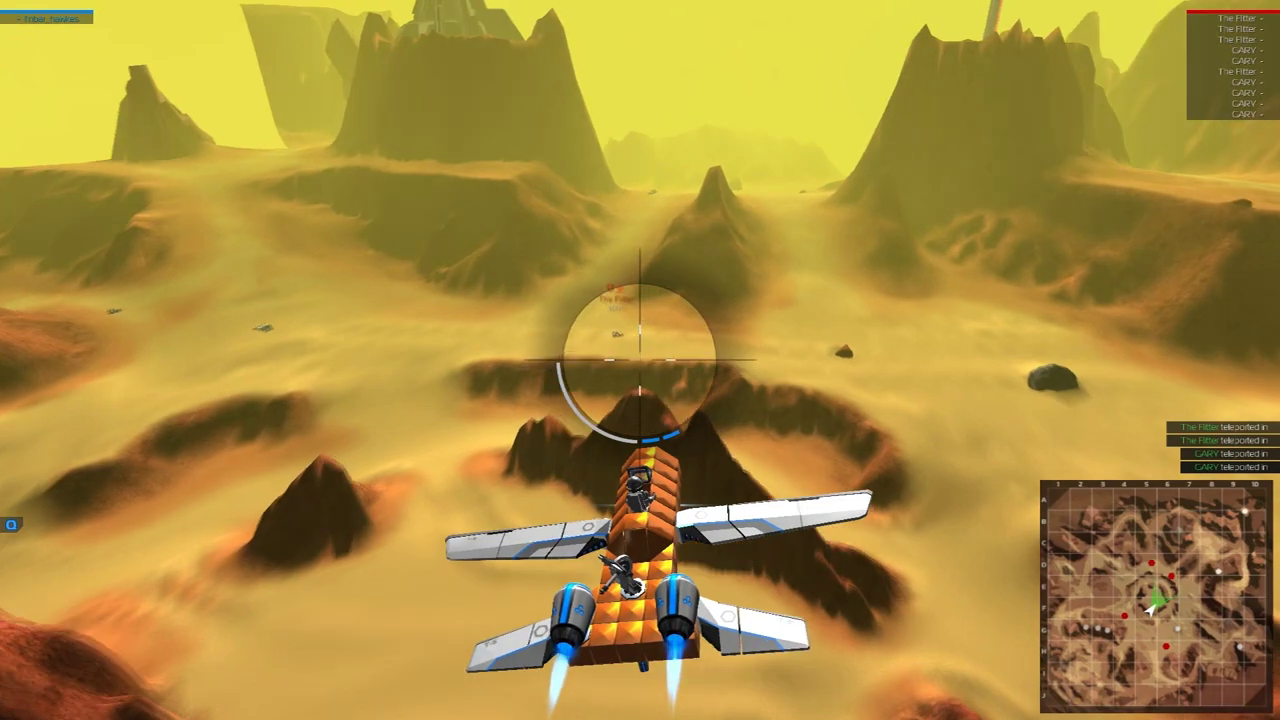
pyautogui.rightClick(640, 360)
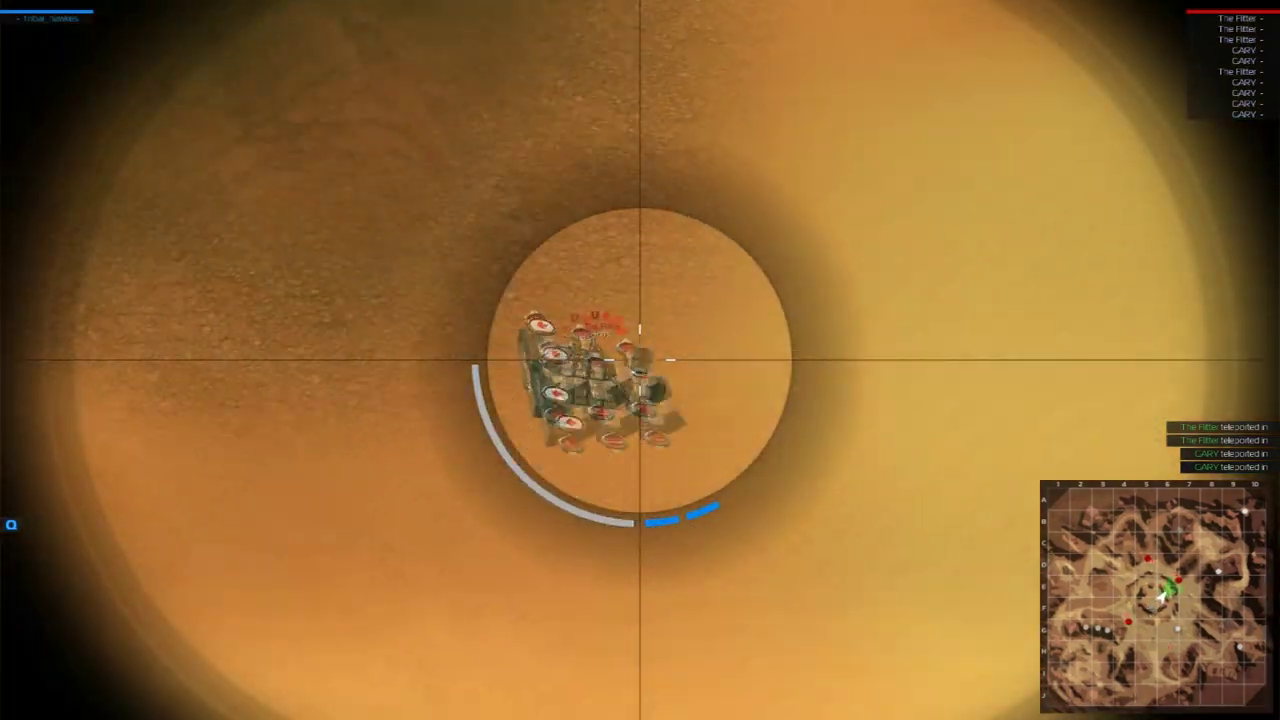
# Destroy the zoomed-in enemy, then bank left over the desert toward the towers.
pyautogui.click(640, 360)
pyautogui.rightClick(640, 360)
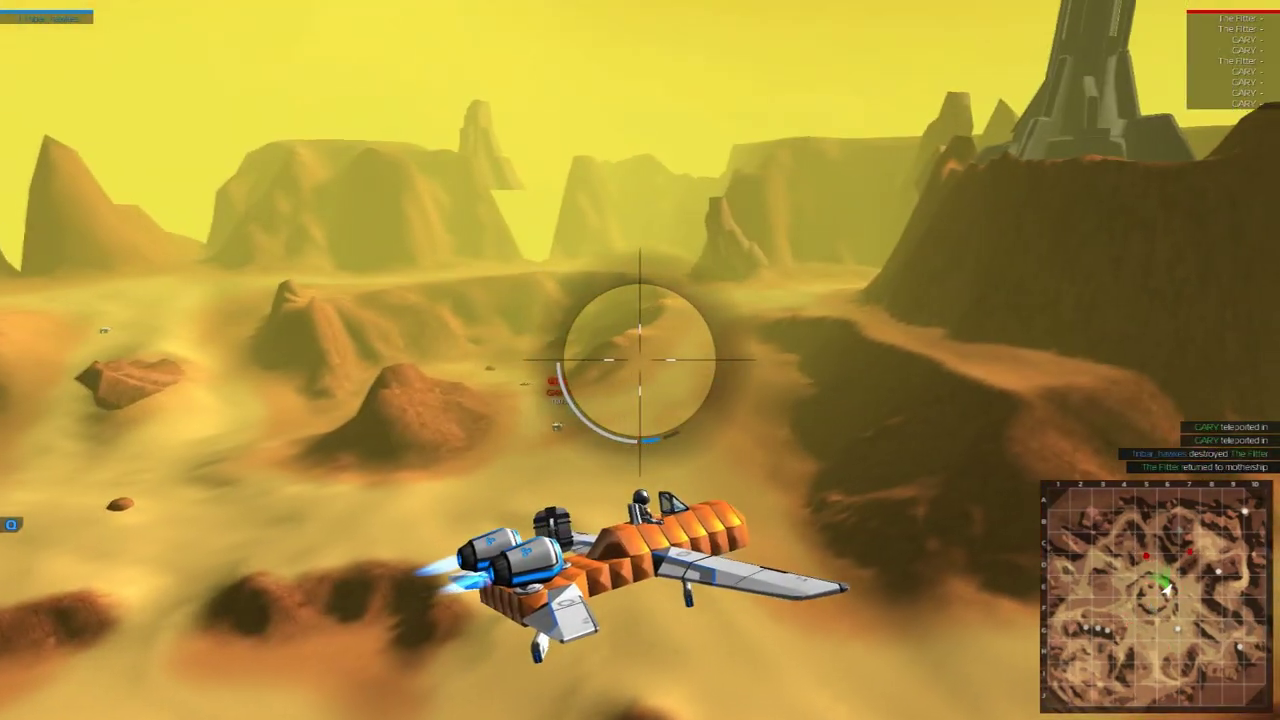
pyautogui.press('a')
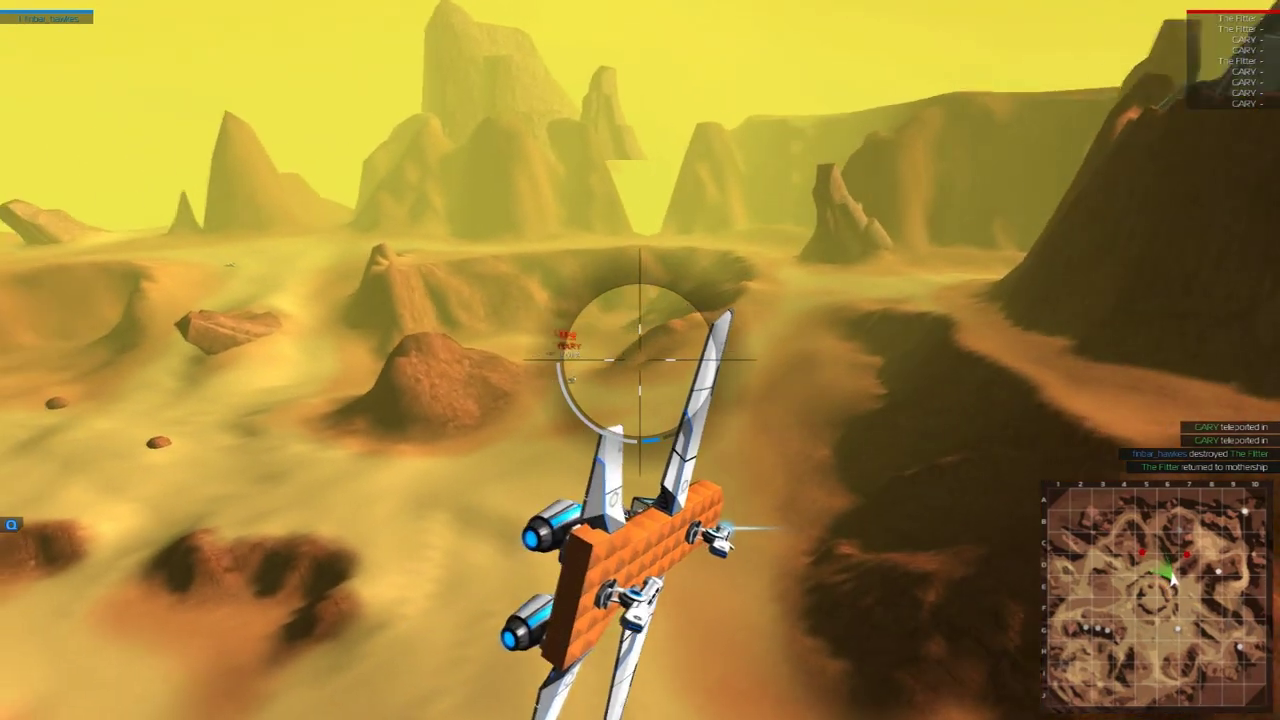
pyautogui.press('a')
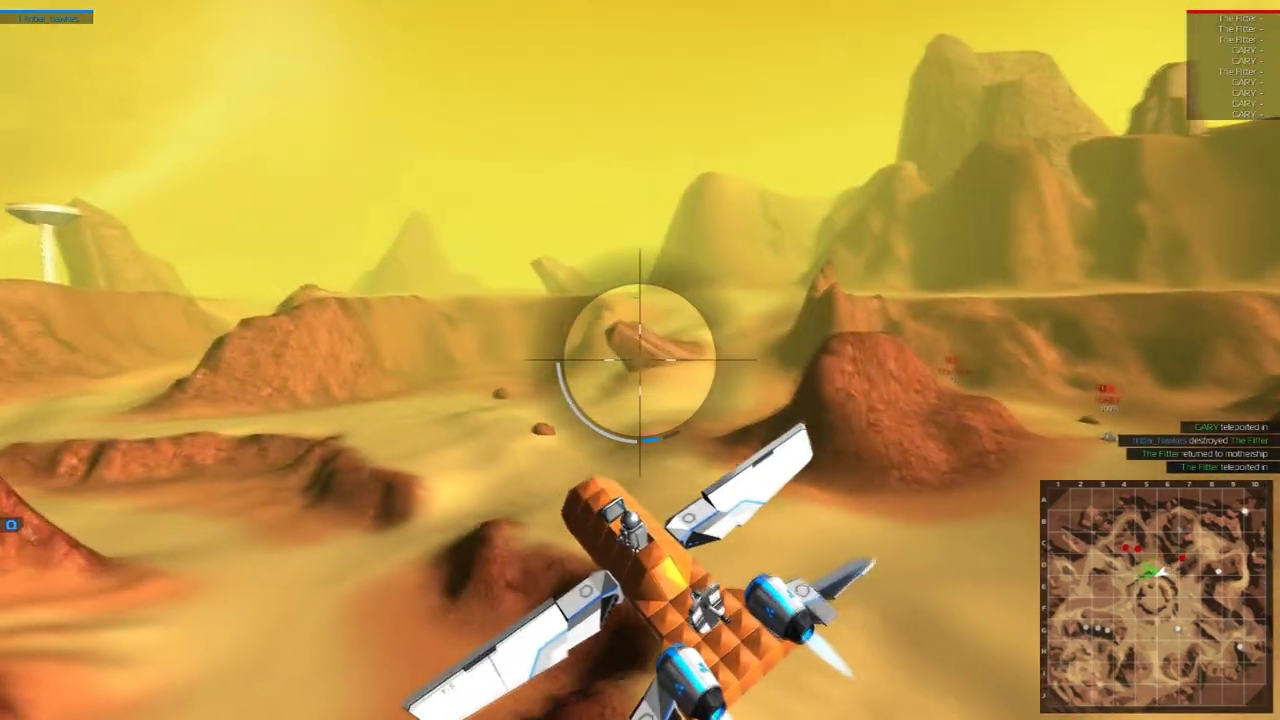
pyautogui.press('a')
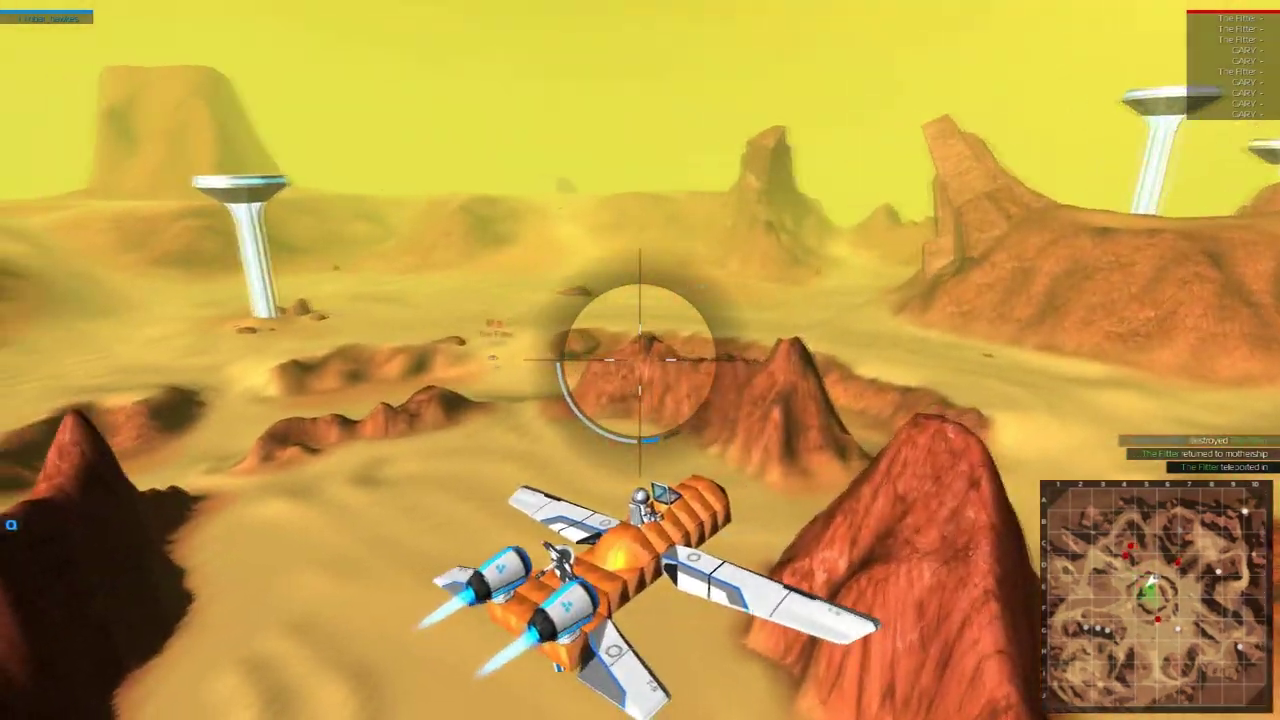
pyautogui.press('a')
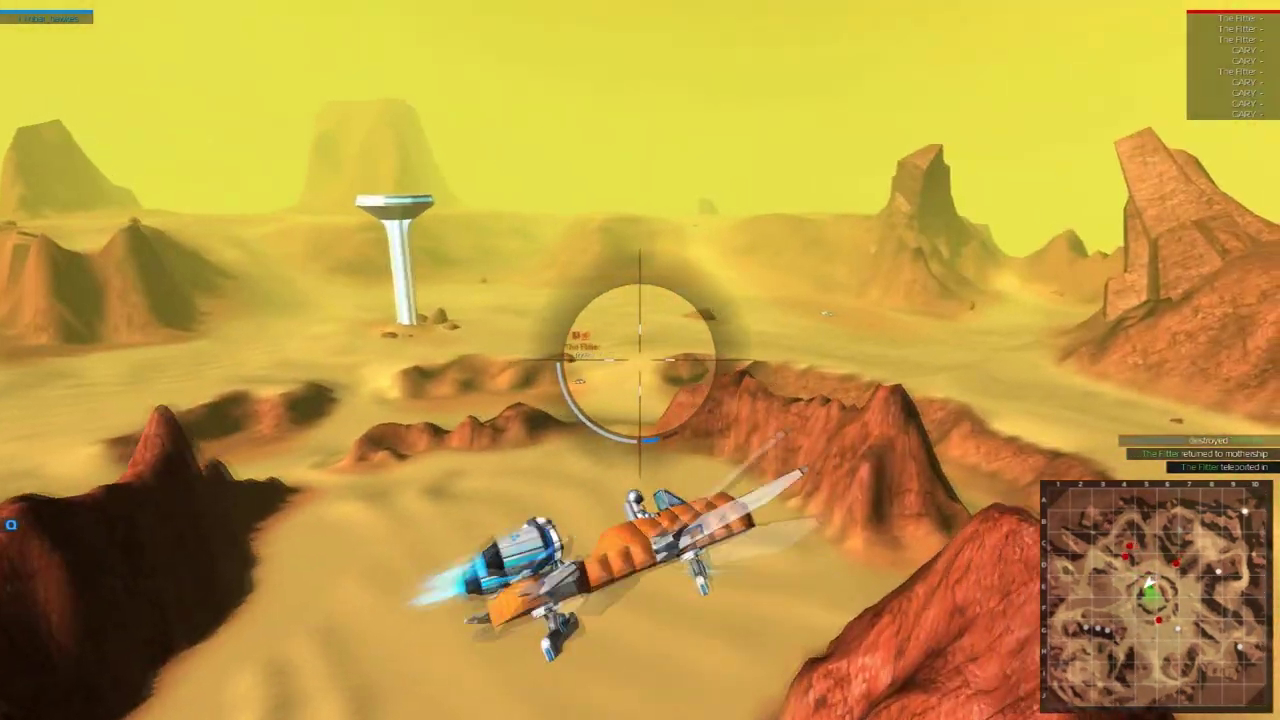
pyautogui.press('a')
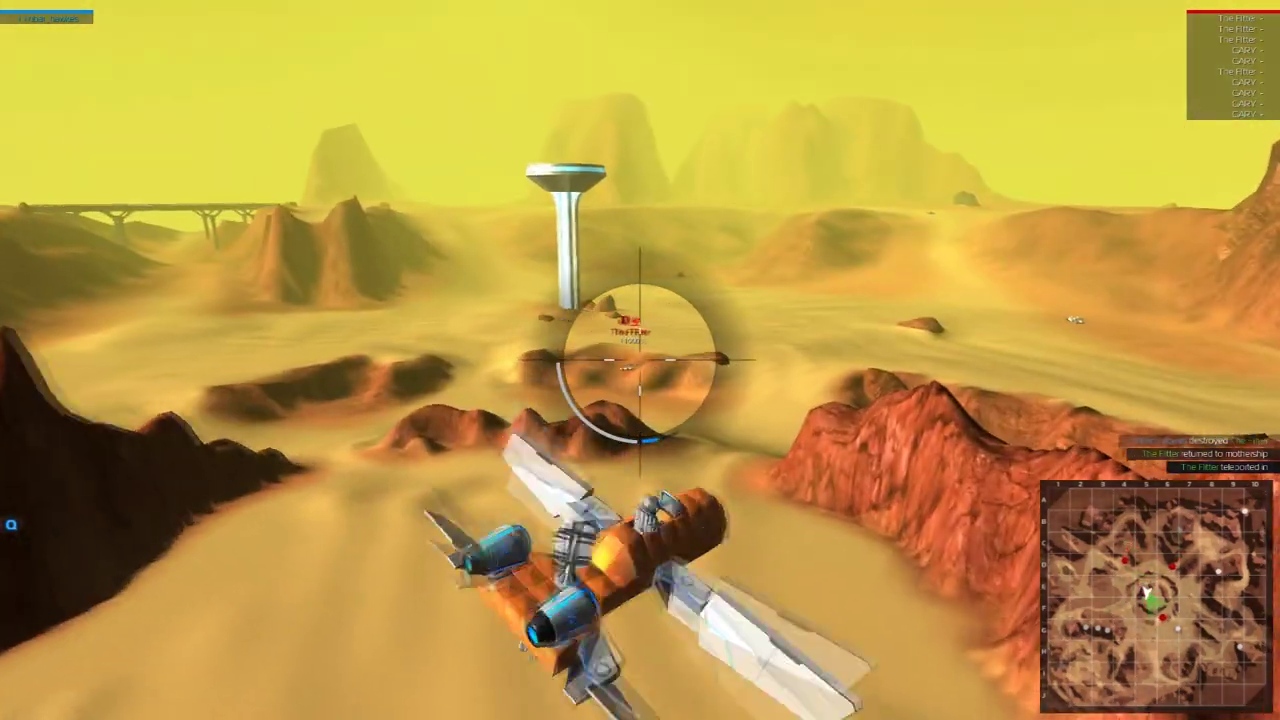
pyautogui.press('a')
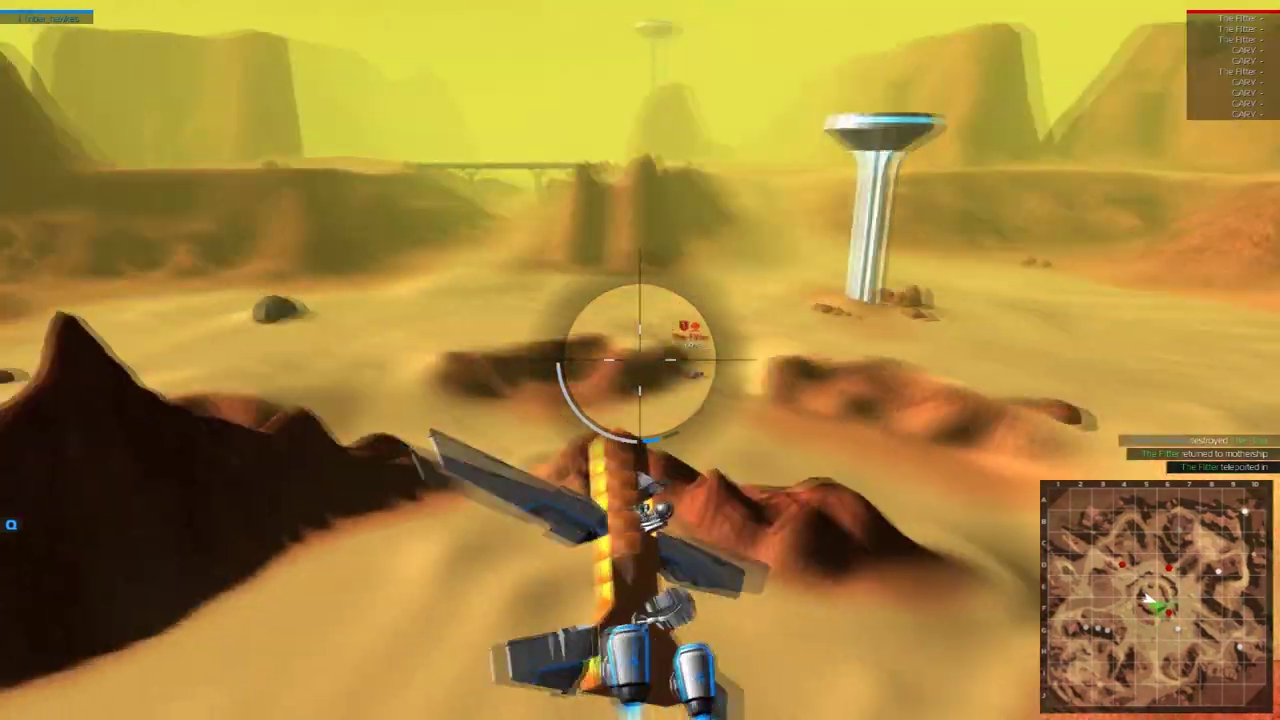
# Zoom in and re-aim at the nearby enemy by the tower.
pyautogui.rightClick(640, 360)
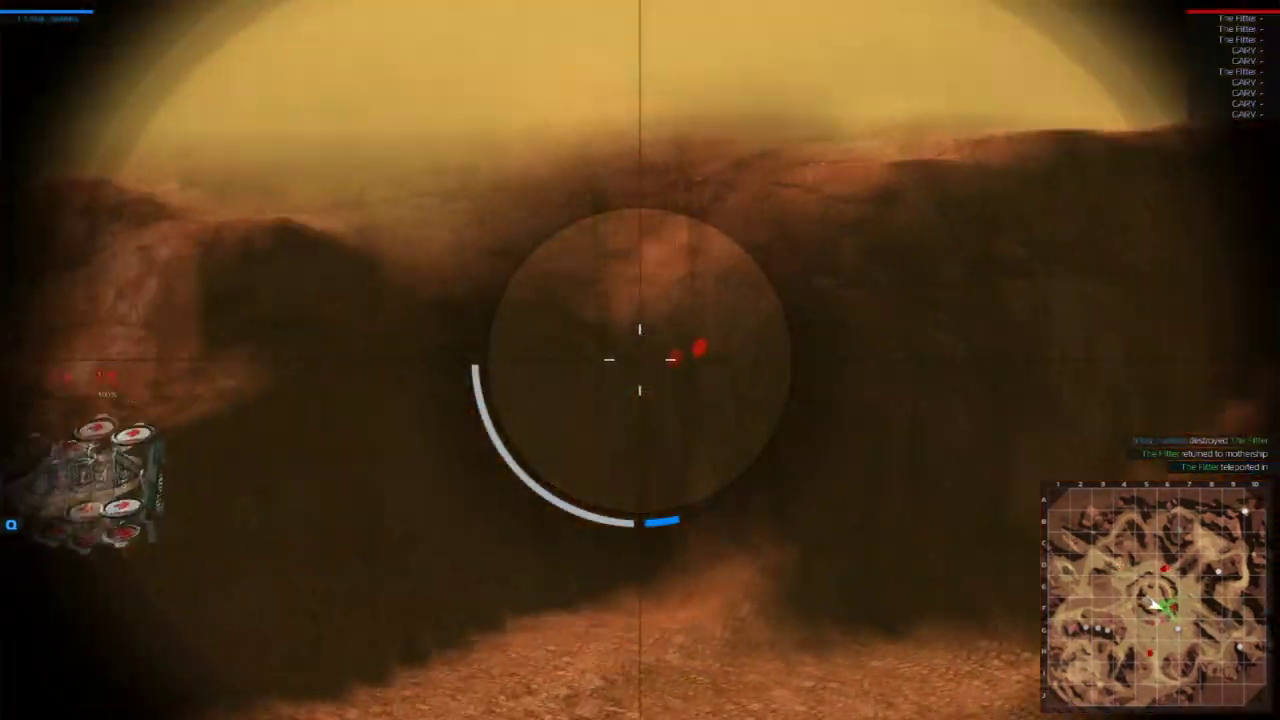
pyautogui.rightClick(640, 360)
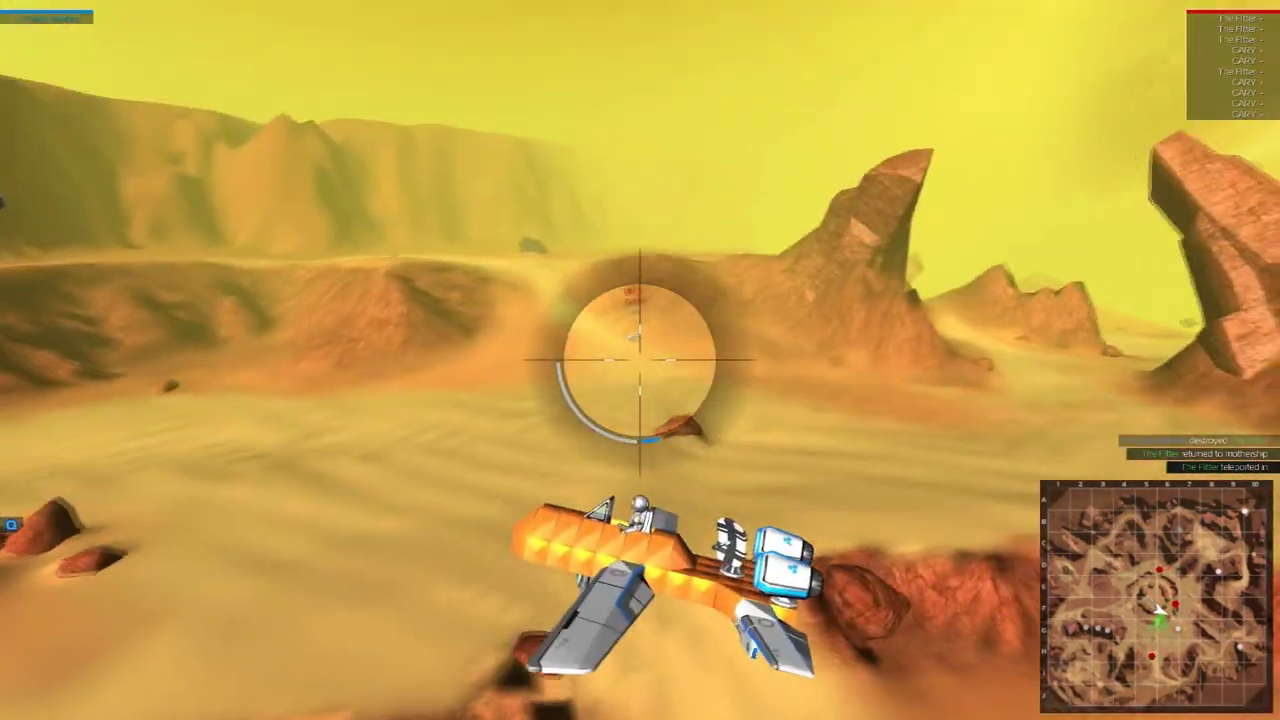
pyautogui.rightClick(640, 360)
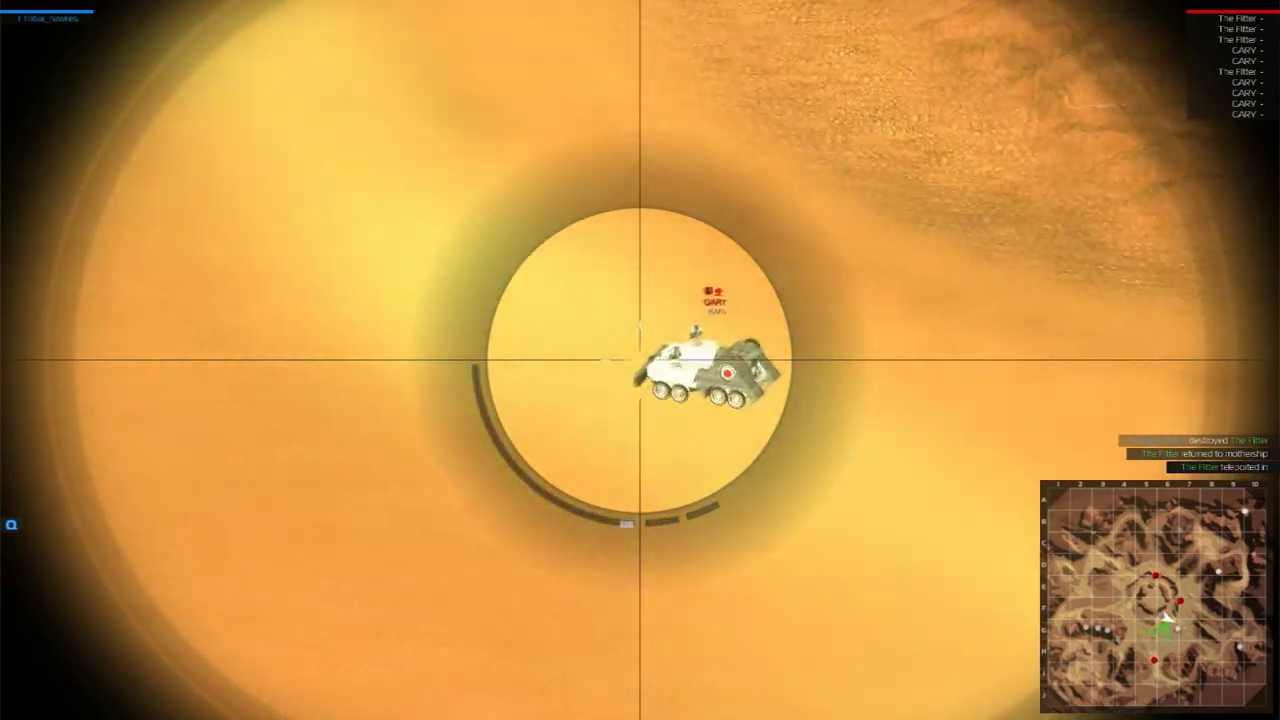
pyautogui.rightClick(640, 360)
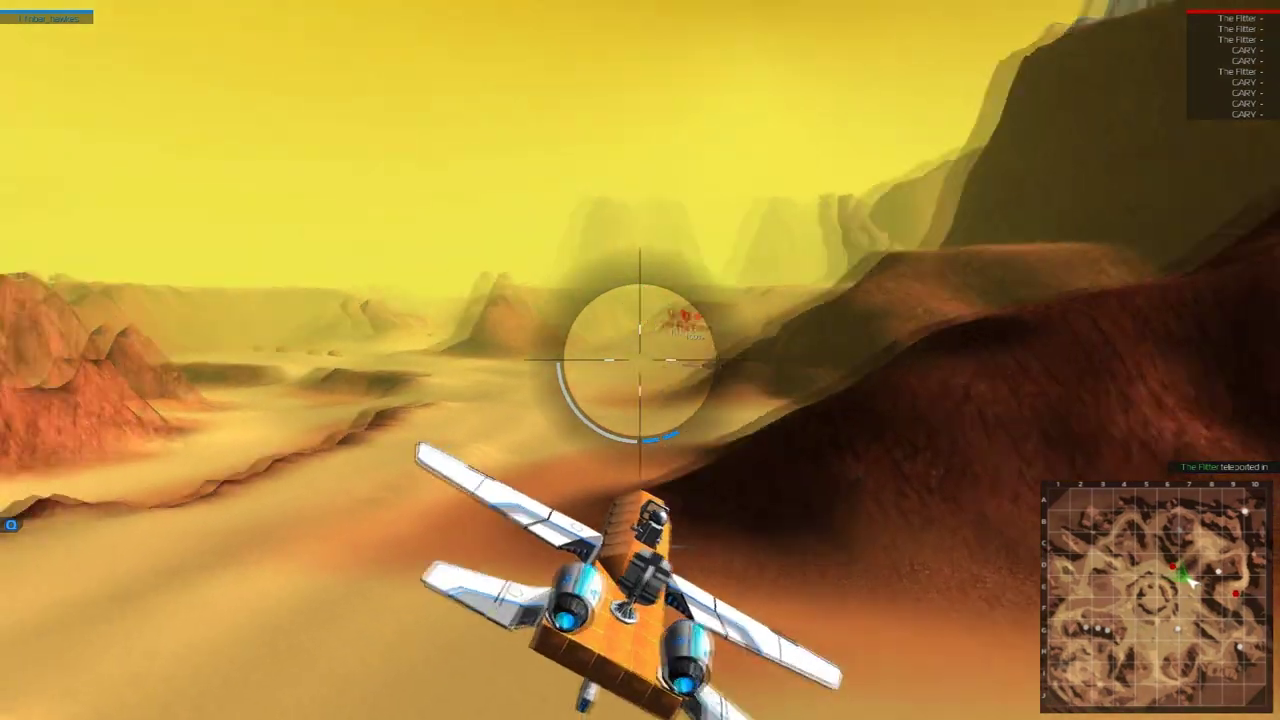
# Shoot two more enemies with the rail cannon, then bring up the leave-practice options.
pyautogui.rightClick(640, 360)
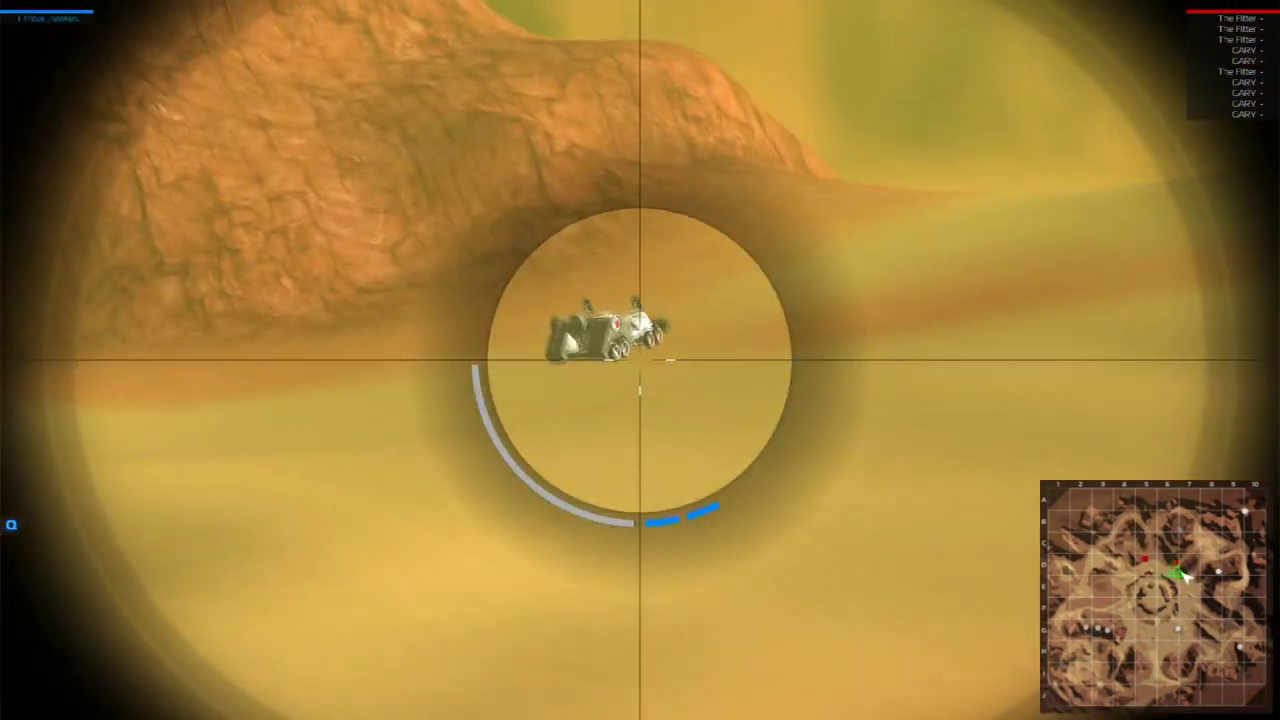
pyautogui.click(640, 360)
pyautogui.rightClick(640, 360)
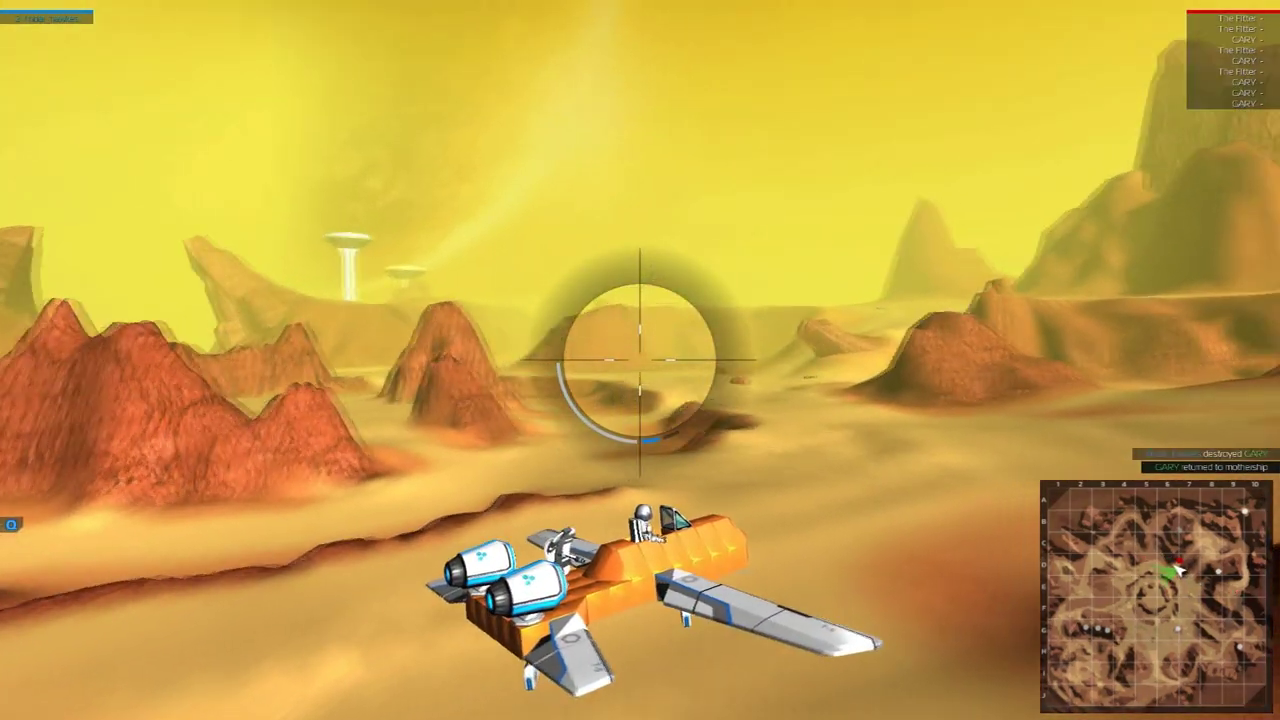
pyautogui.rightClick(640, 360)
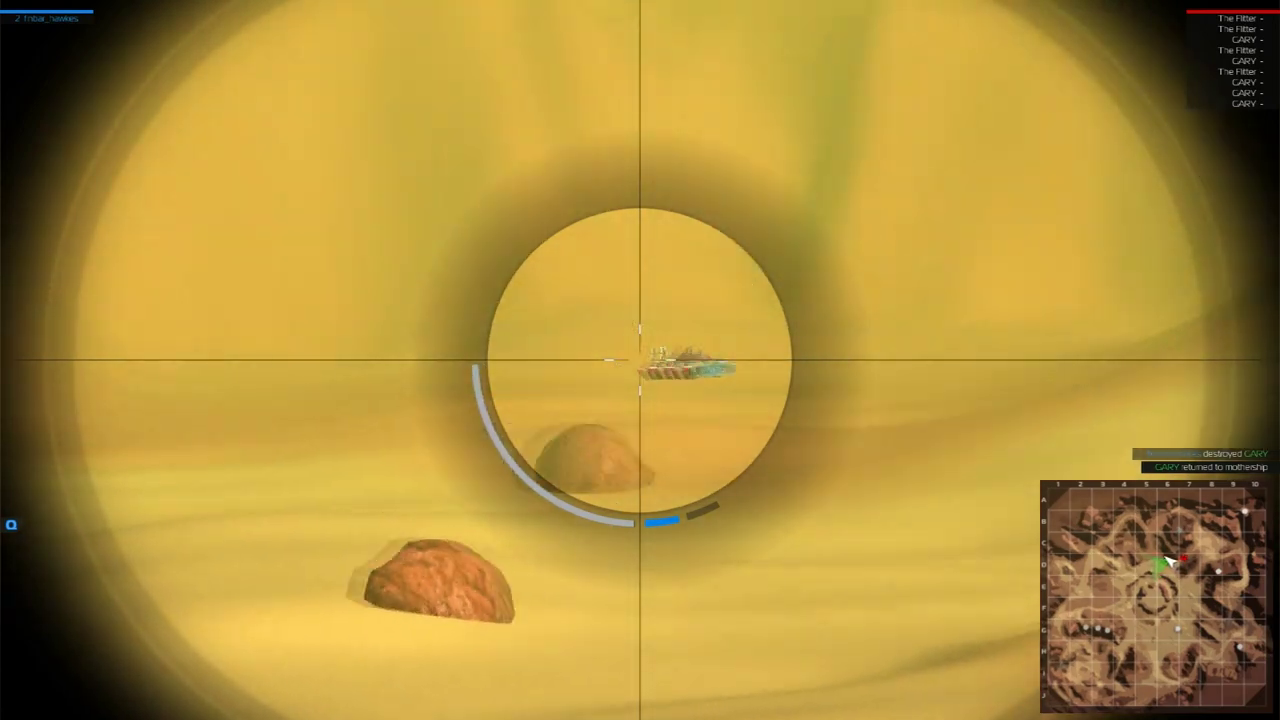
pyautogui.click(640, 360)
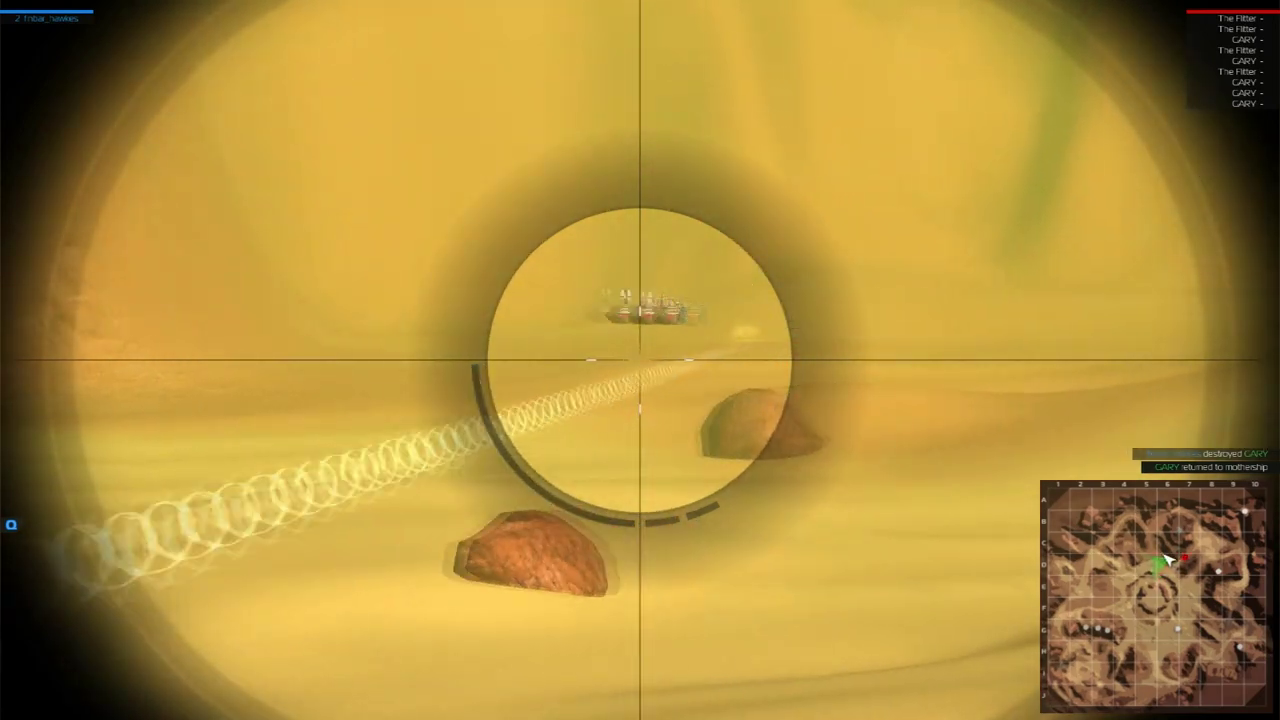
pyautogui.rightClick(640, 360)
pyautogui.press('Escape')
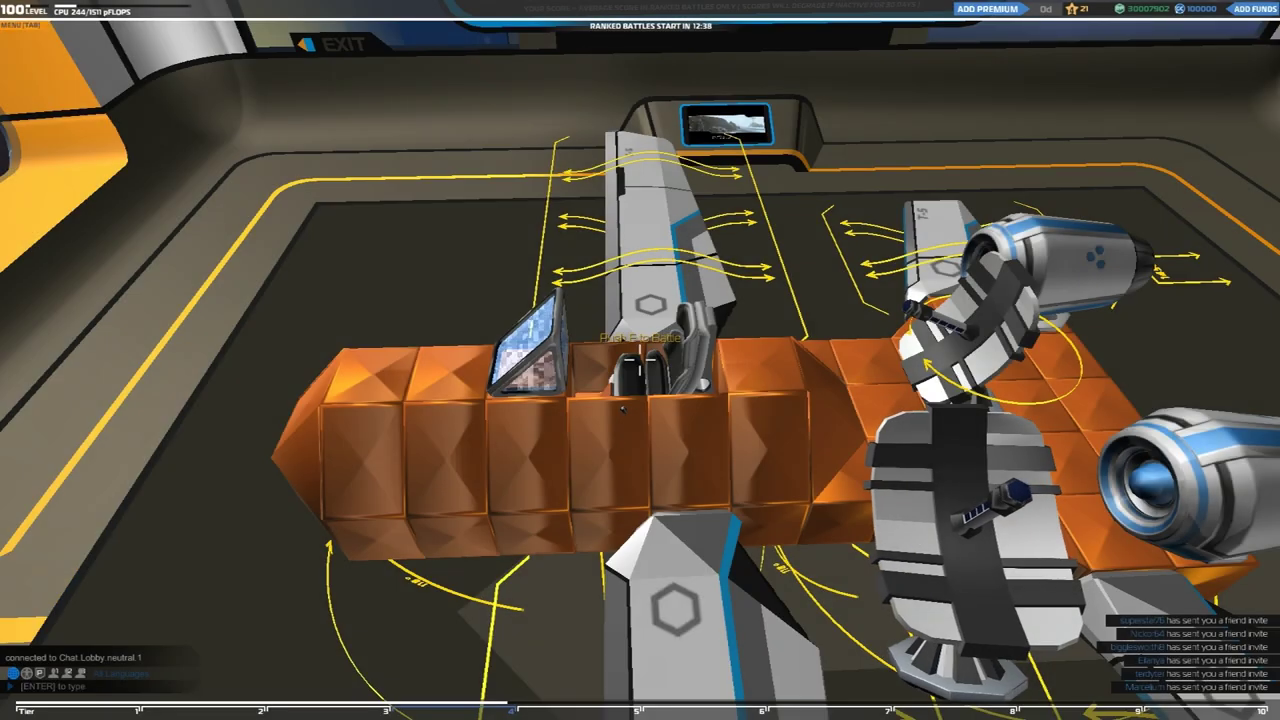
# Join a Battle Online match on the snowy map and dismiss the network error.
pyautogui.press('e')
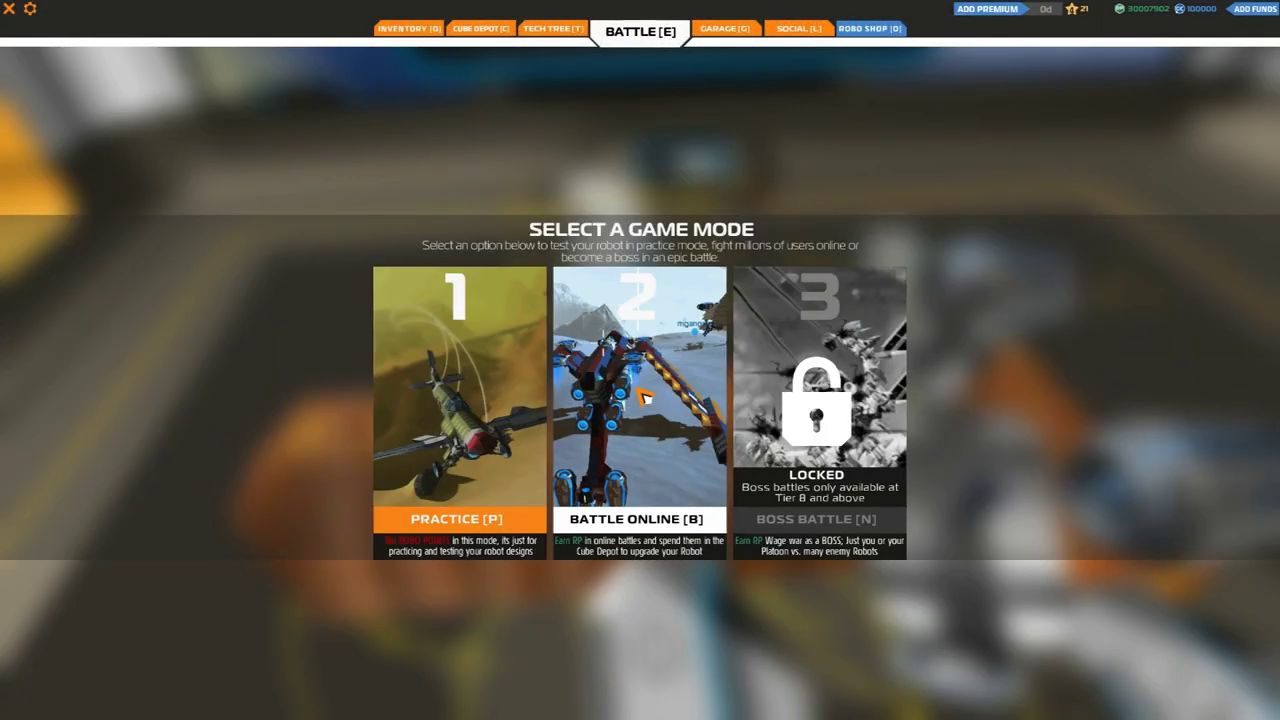
pyautogui.click(643, 396)
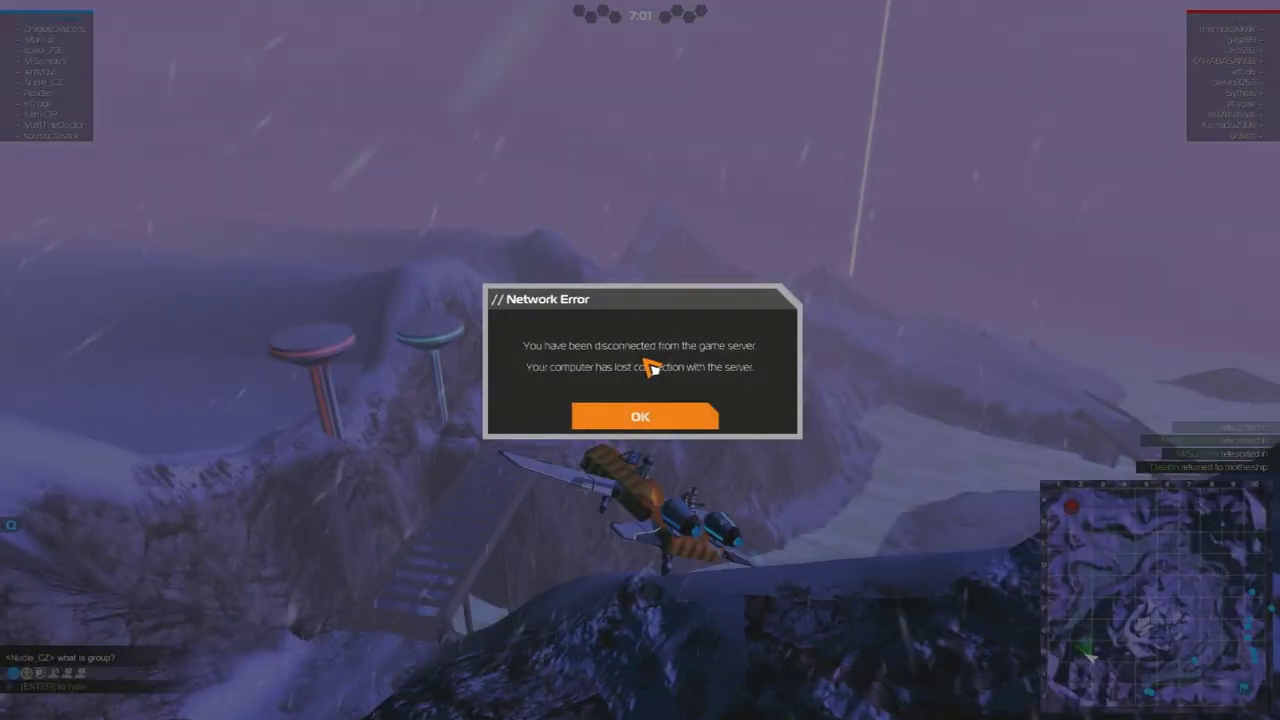
pyautogui.click(630, 420)
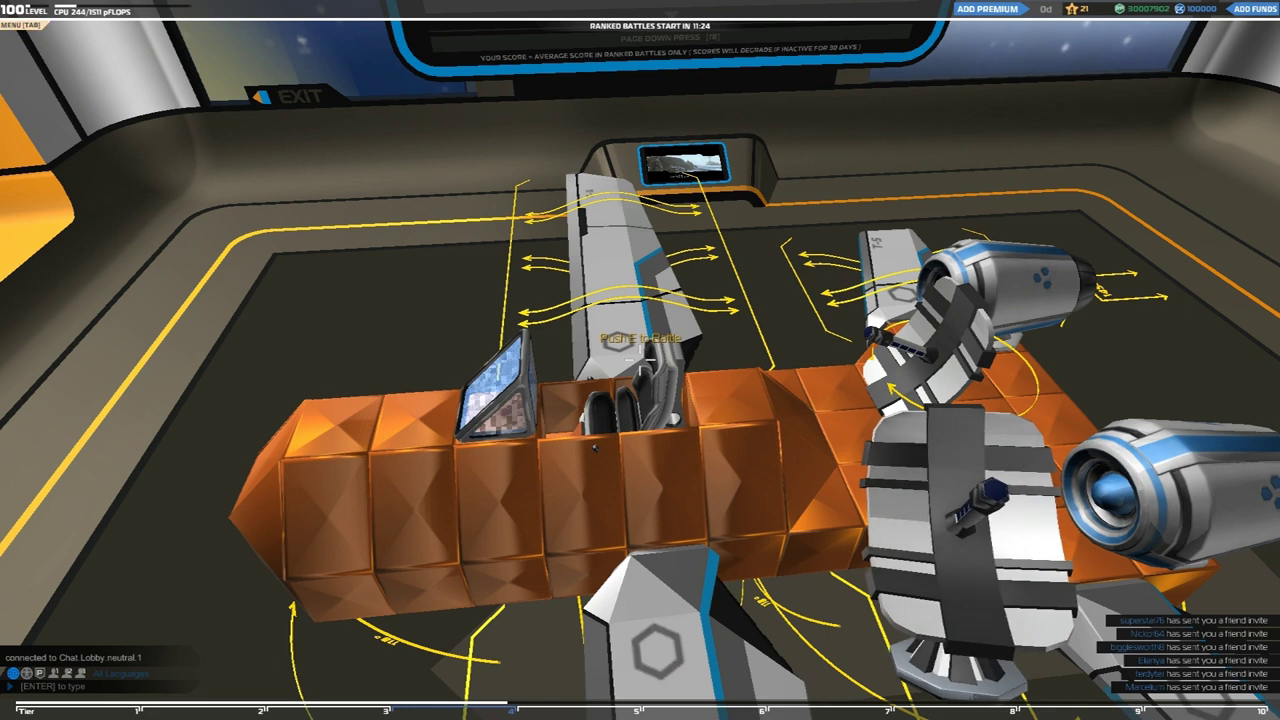
# Queue again for Battle Online, joining a red desert battle on the blue team.
pyautogui.press('e')
pyautogui.click(650, 368)
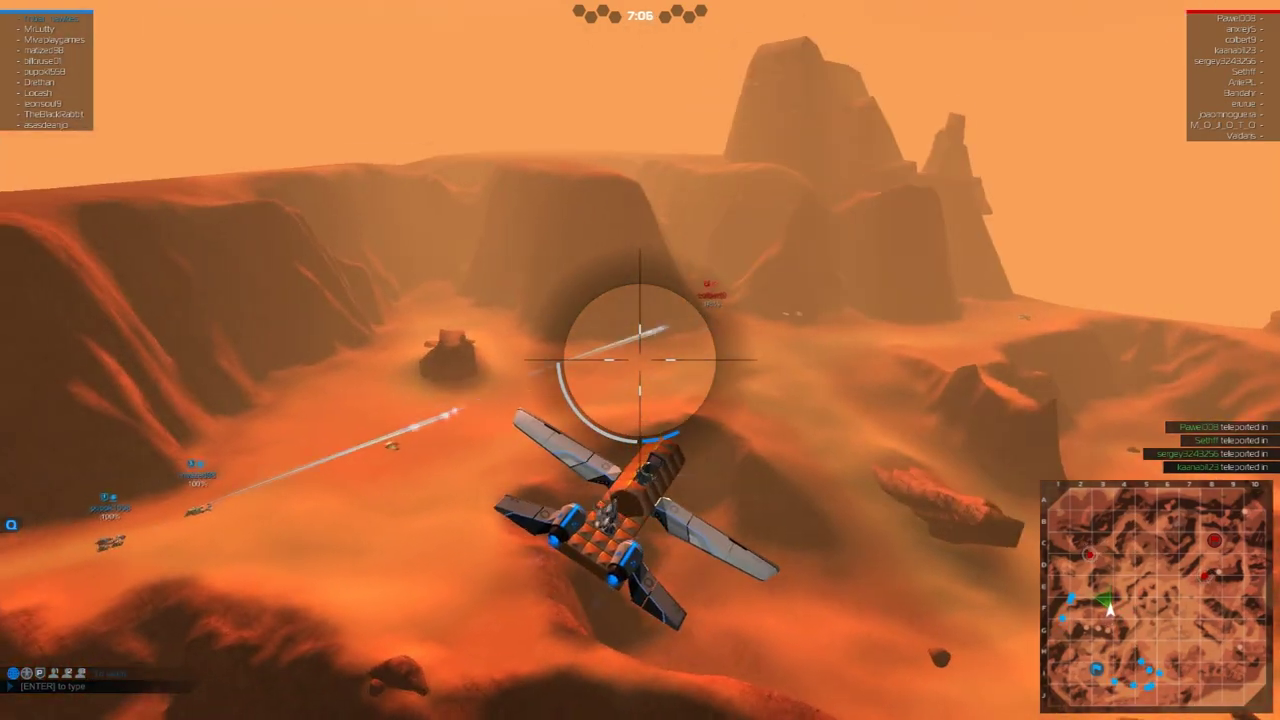
# Zoom in and re-aim to shoot down an enemy craft.
pyautogui.rightClick(640, 360)
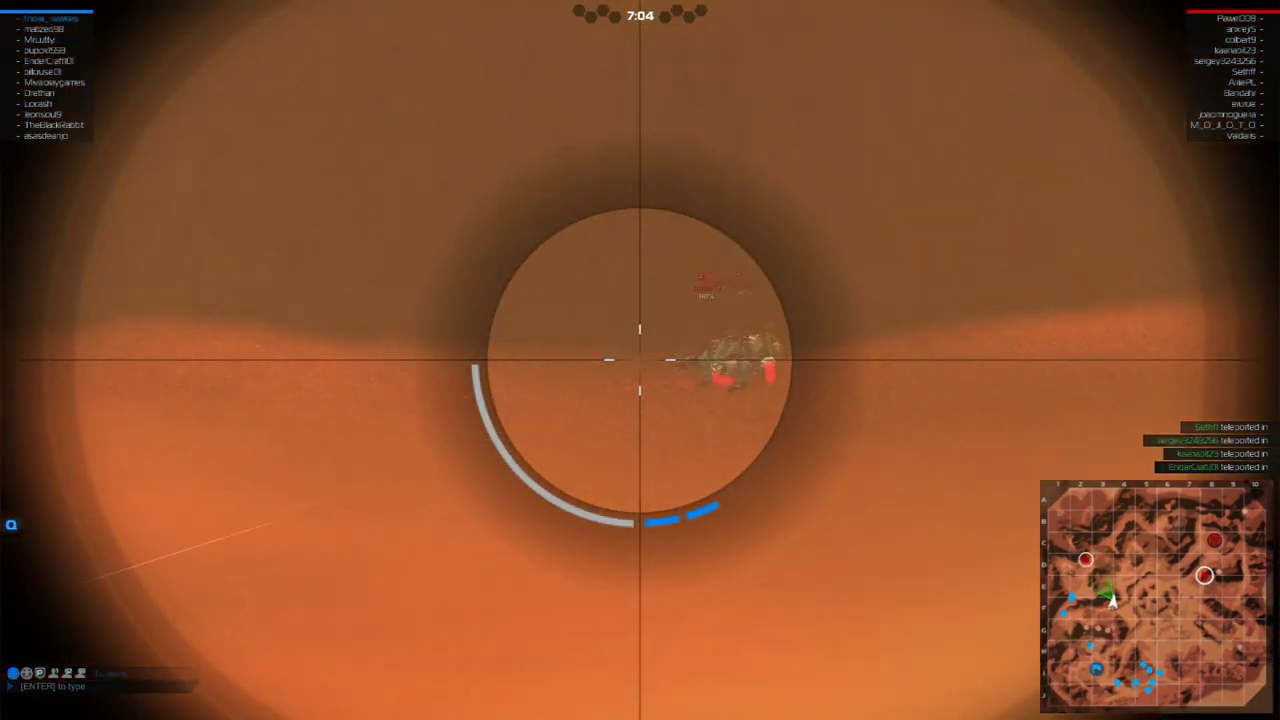
pyautogui.rightClick(640, 360)
pyautogui.rightClick(640, 360)
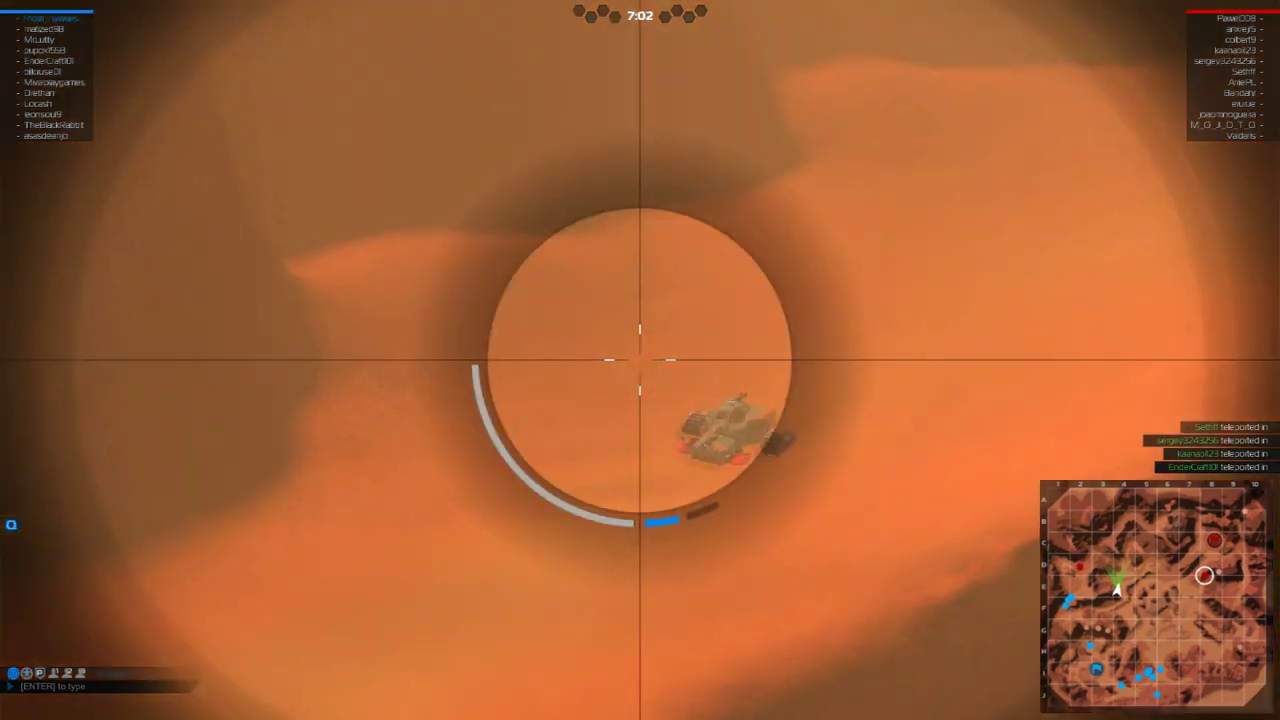
pyautogui.rightClick(640, 360)
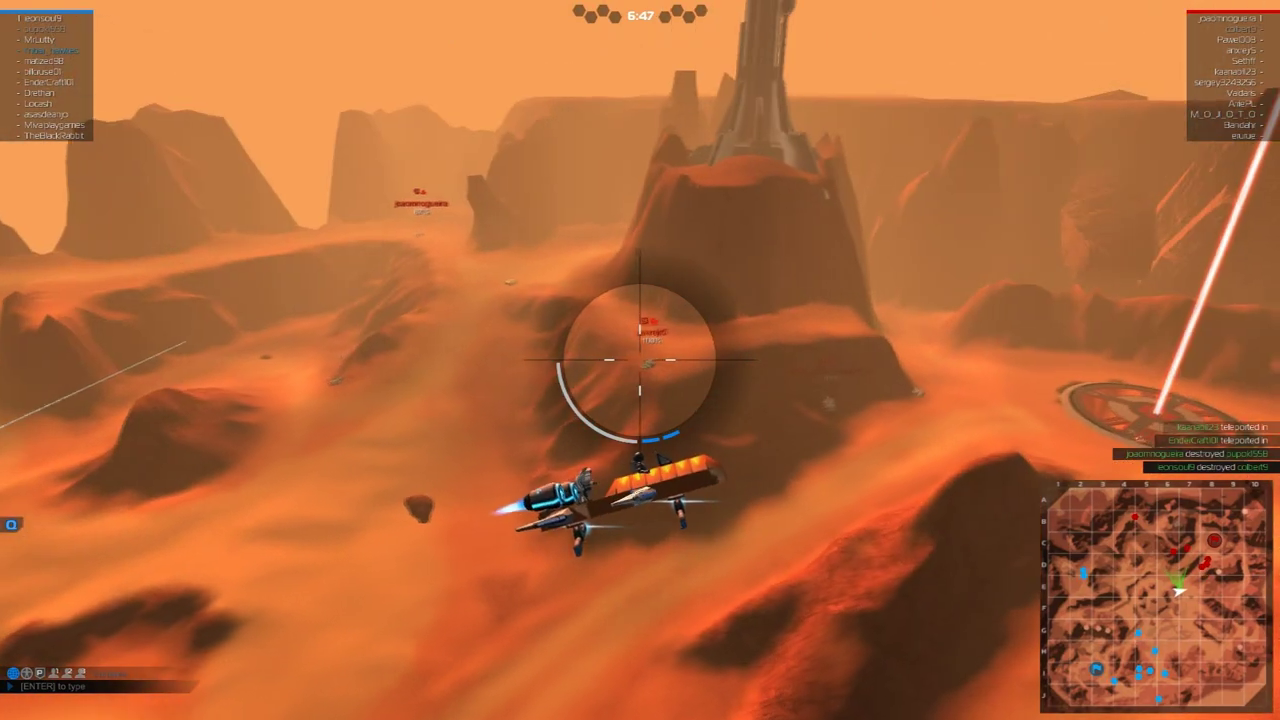
# Hit another enemy with the rail cannon, then self-destruct the plane.
pyautogui.rightClick(640, 360)
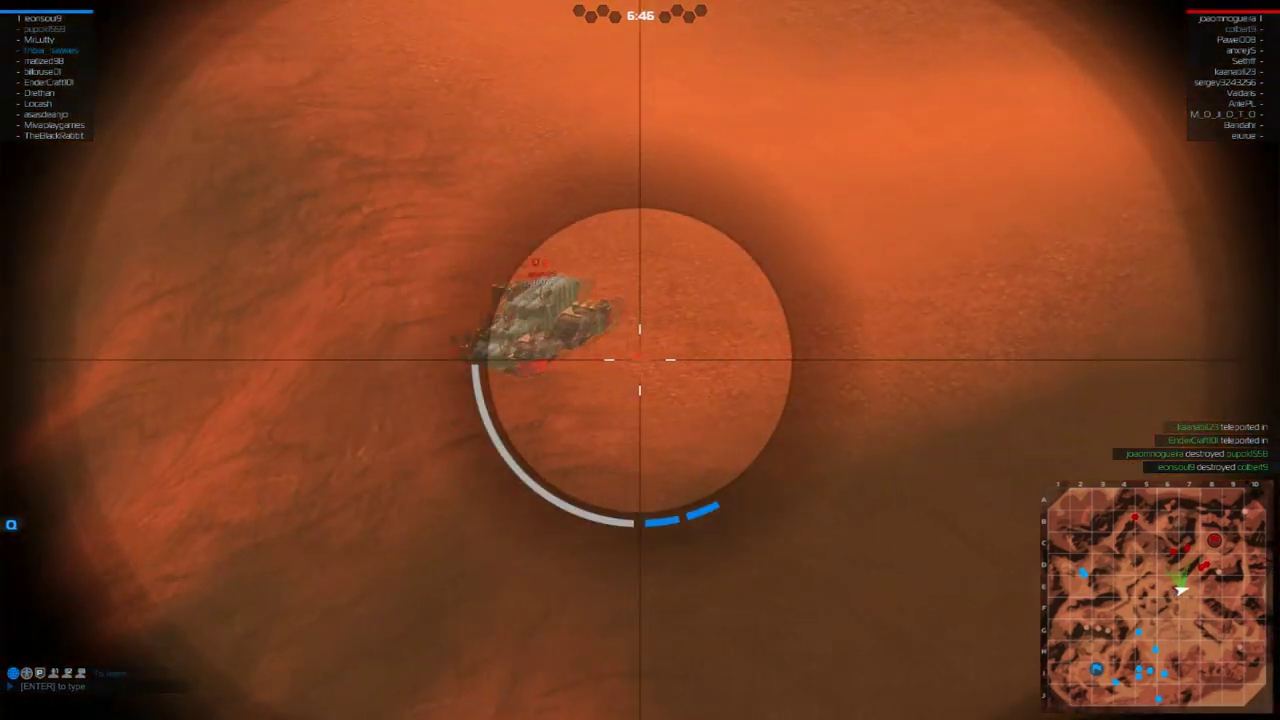
pyautogui.click(640, 360)
pyautogui.rightClick(640, 360)
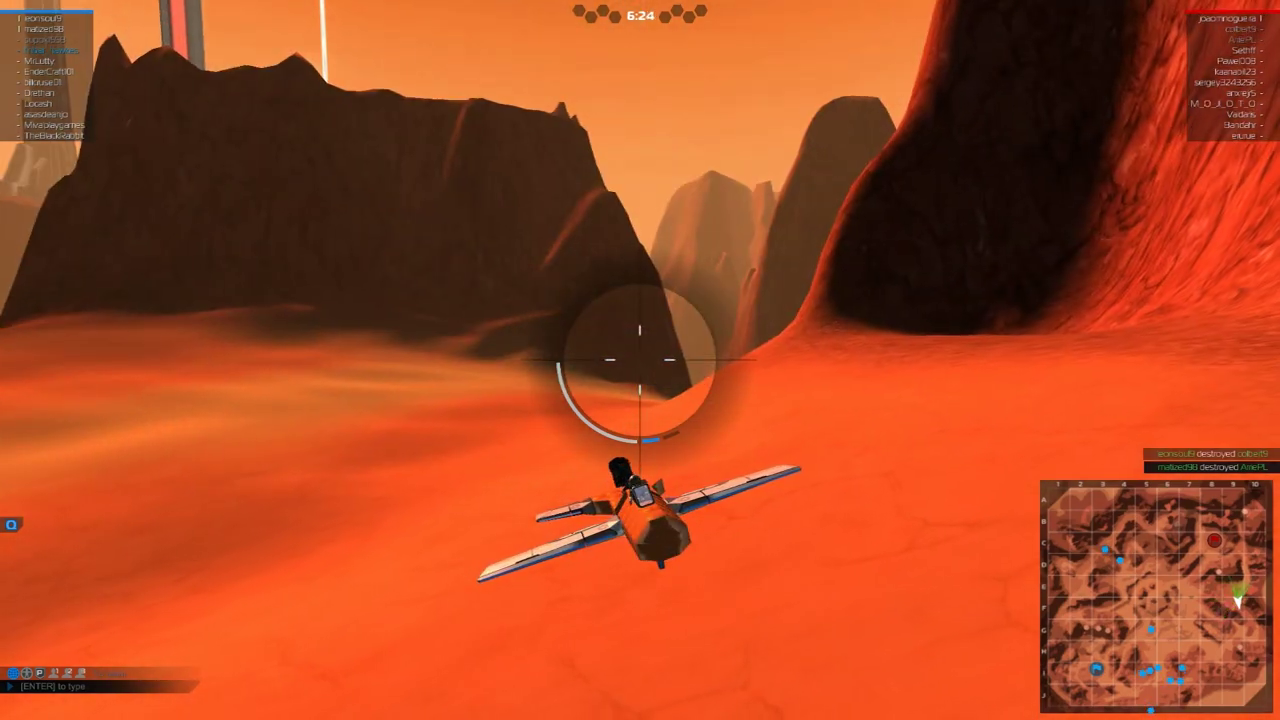
pyautogui.press('Escape')
pyautogui.click(697, 374)
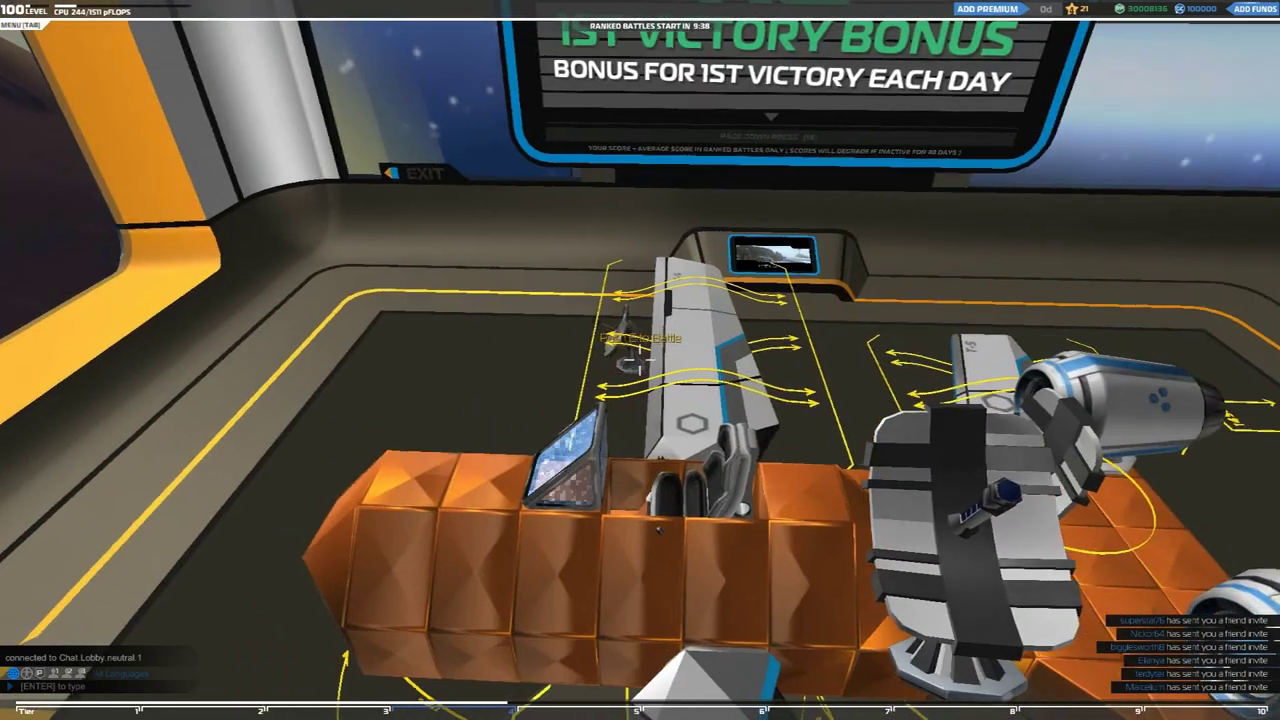
# Queue for Battle Online with E then B, joining a green-sky map battle.
pyautogui.press('e')
pyautogui.press('b')
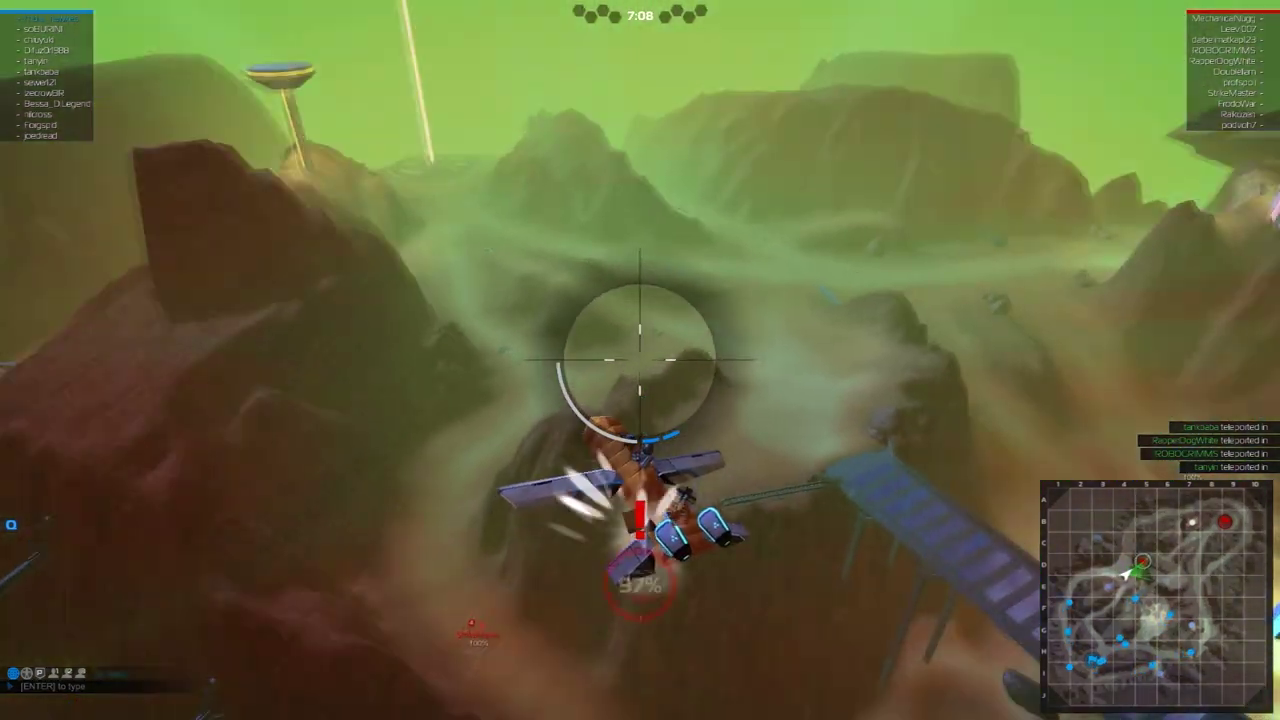
# Scope in on an enemy vehicle, then leave the zoomed view.
pyautogui.rightClick(640, 360)
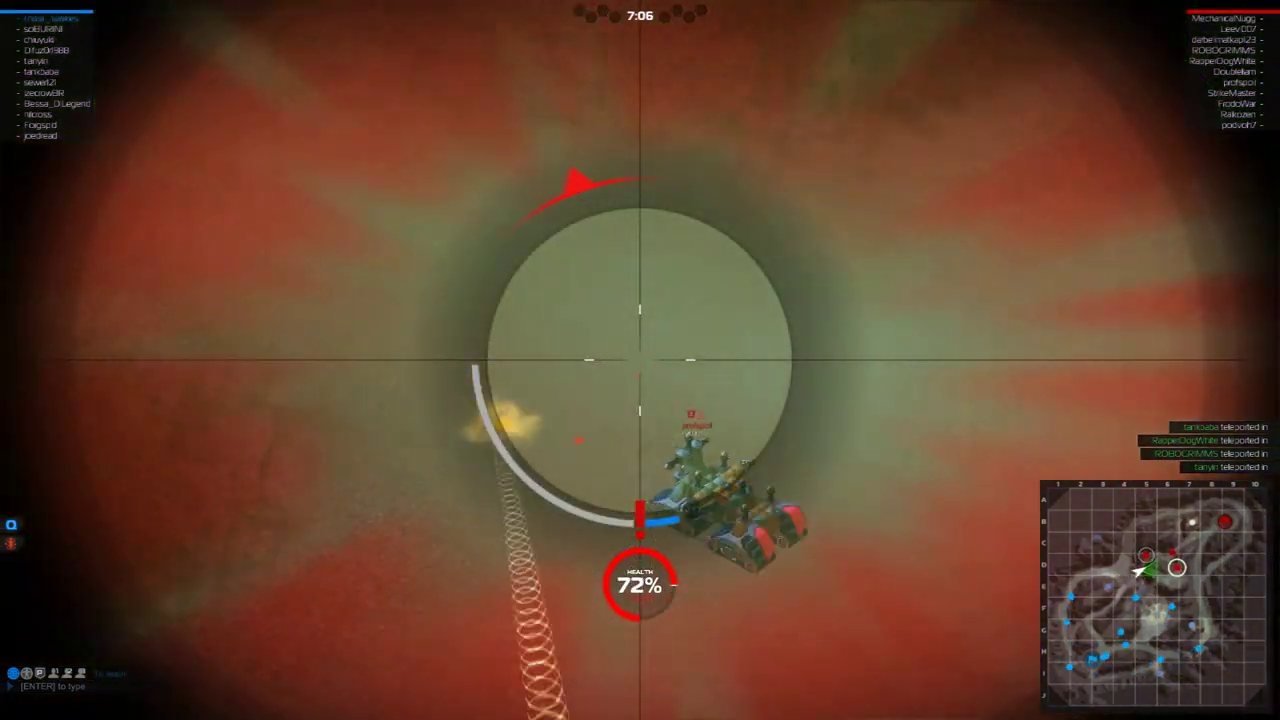
pyautogui.rightClick(640, 360)
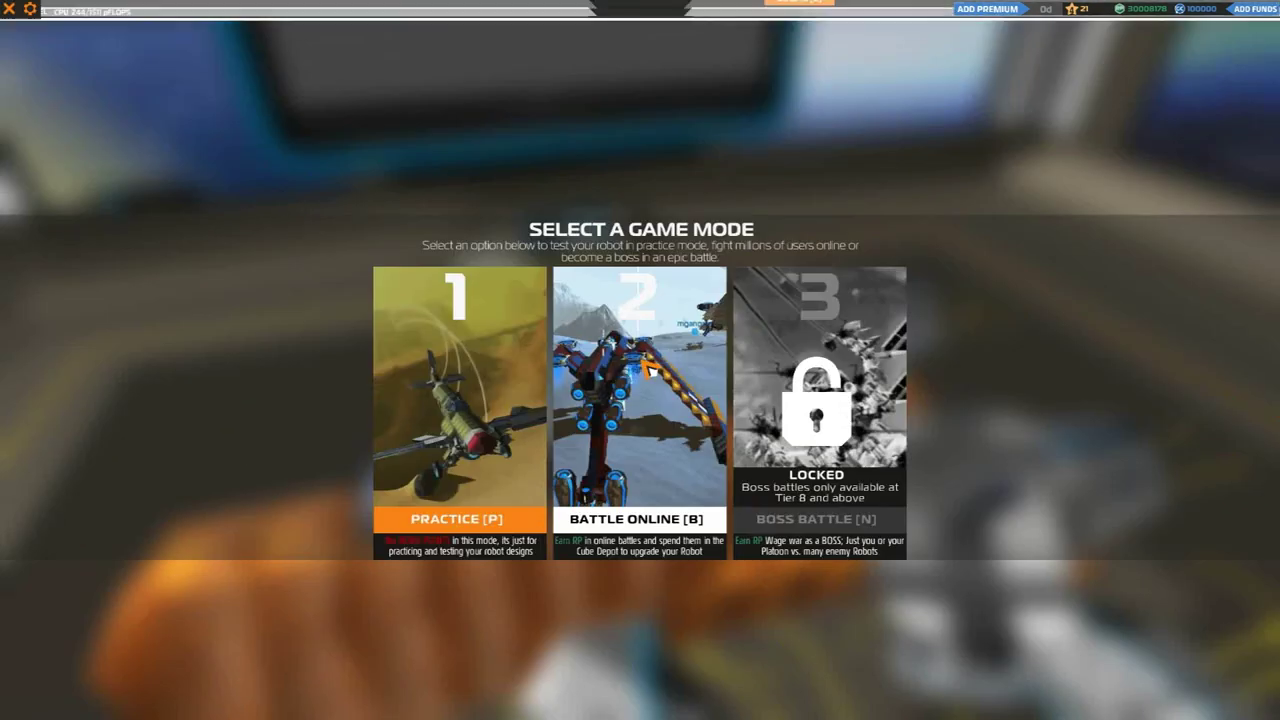
# Join the Battle Online queue and play the green-canyon match back to the garage.
pyautogui.click(640, 430)
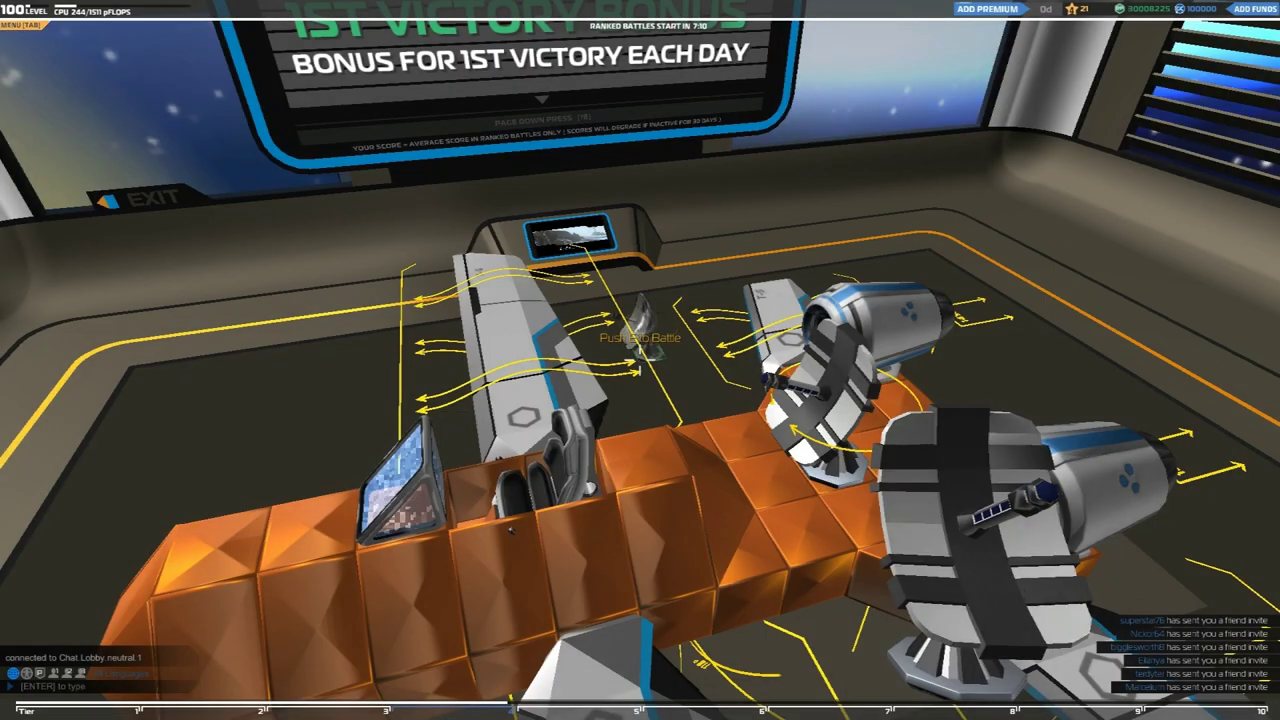
# Queue for a standard online battle with E and B, taking off over the canyon.
pyautogui.press('e')
pyautogui.press('b')
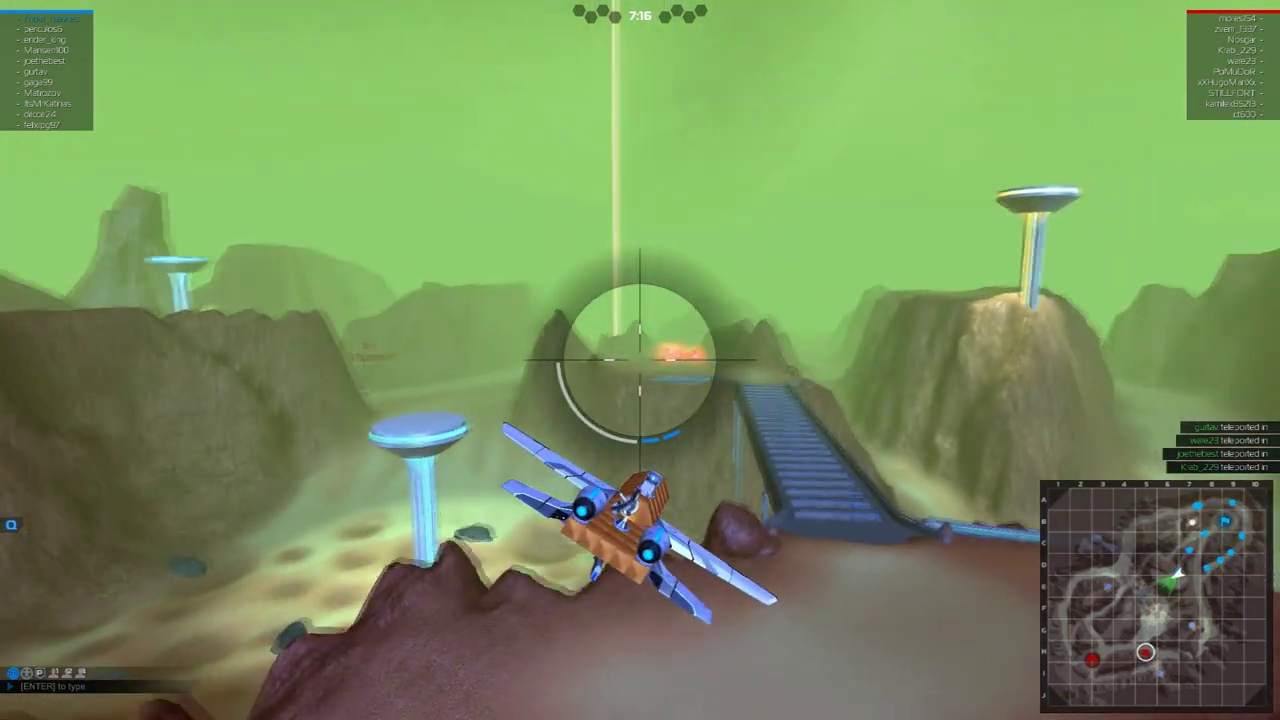
# Scope in and fire the rail cannons at enemy robots, then scope again on distant enemies.
pyautogui.rightClick(640, 360)
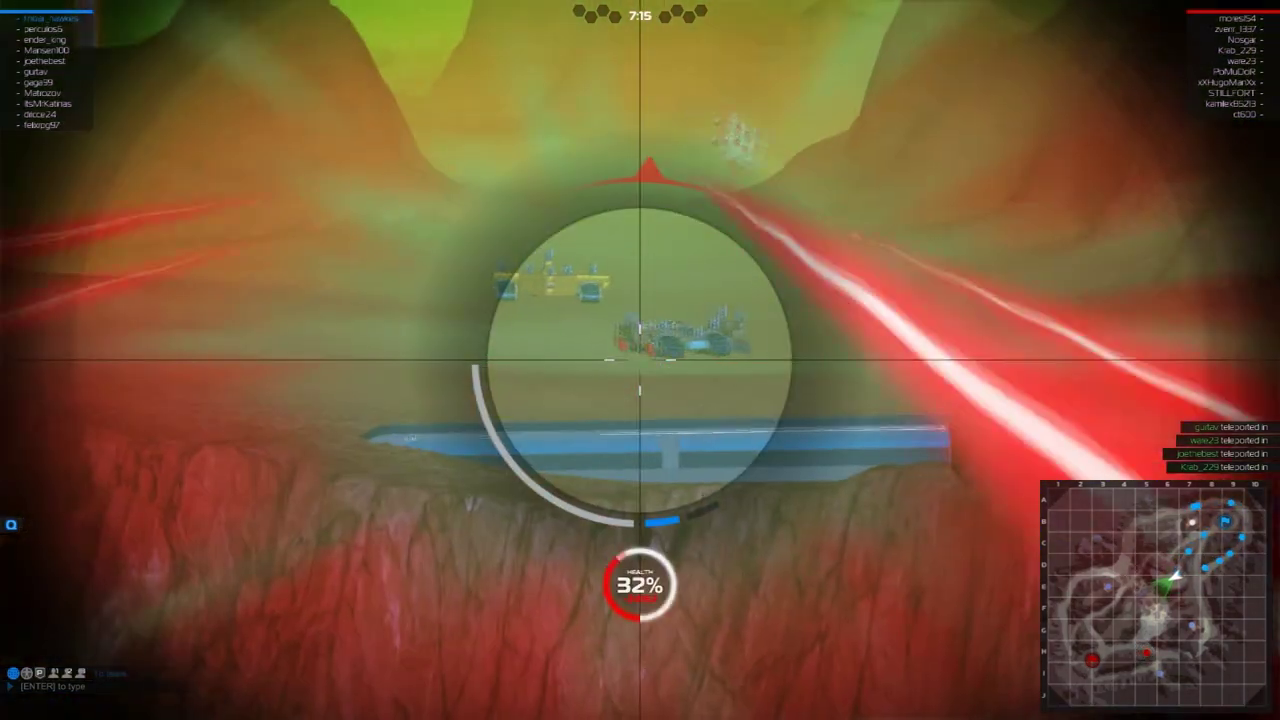
pyautogui.click(640, 360)
pyautogui.rightClick(640, 360)
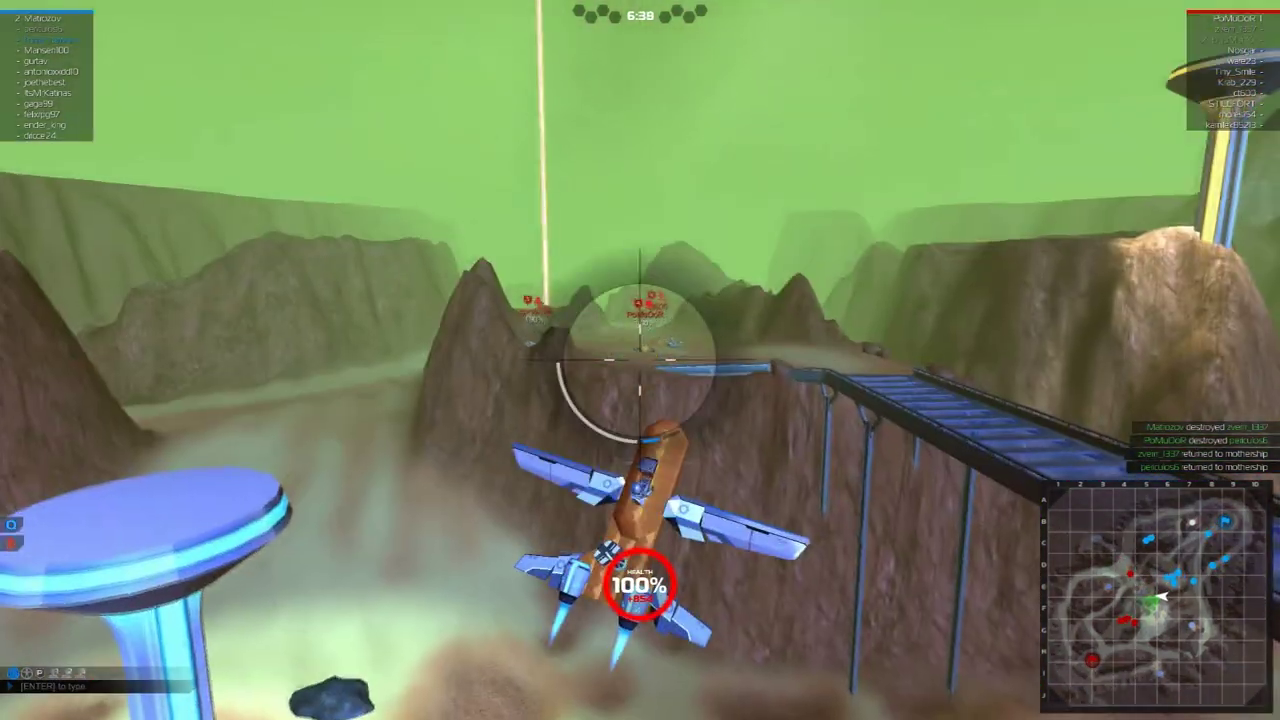
pyautogui.rightClick(640, 360)
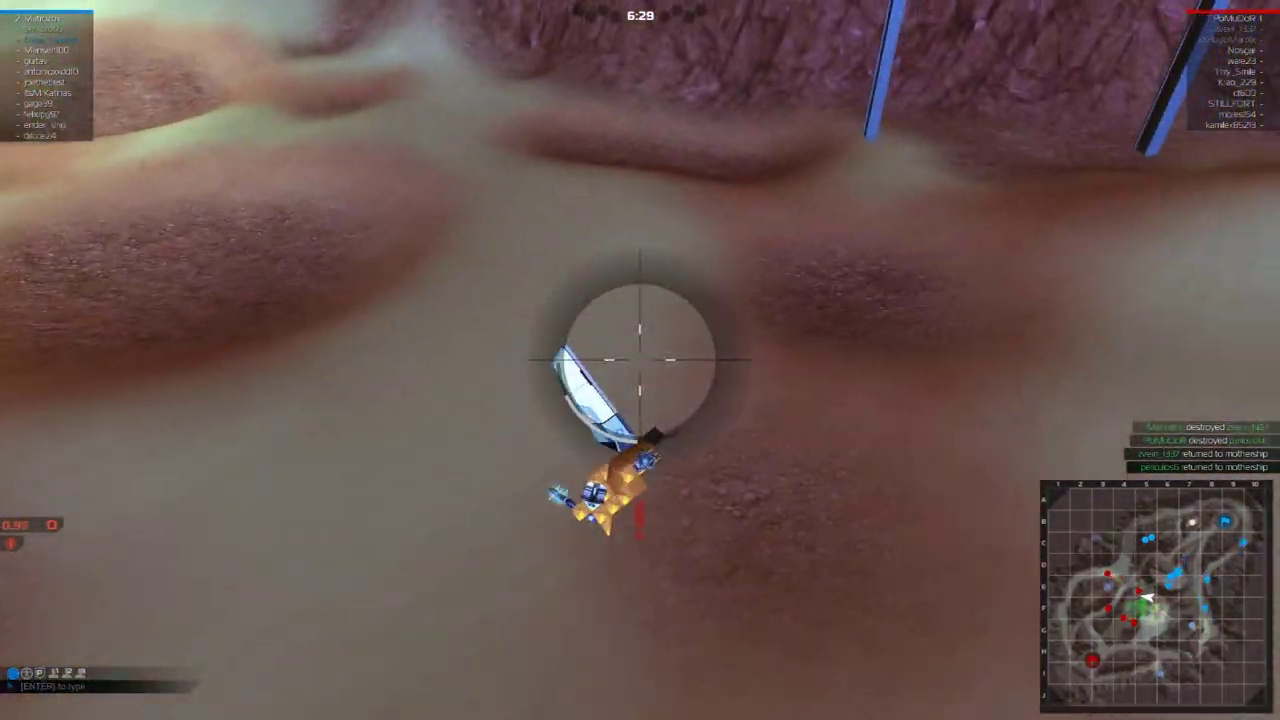
# Open and close the pause menu while the damaged plane goes down.
pyautogui.press('Escape')
pyautogui.press('Escape')
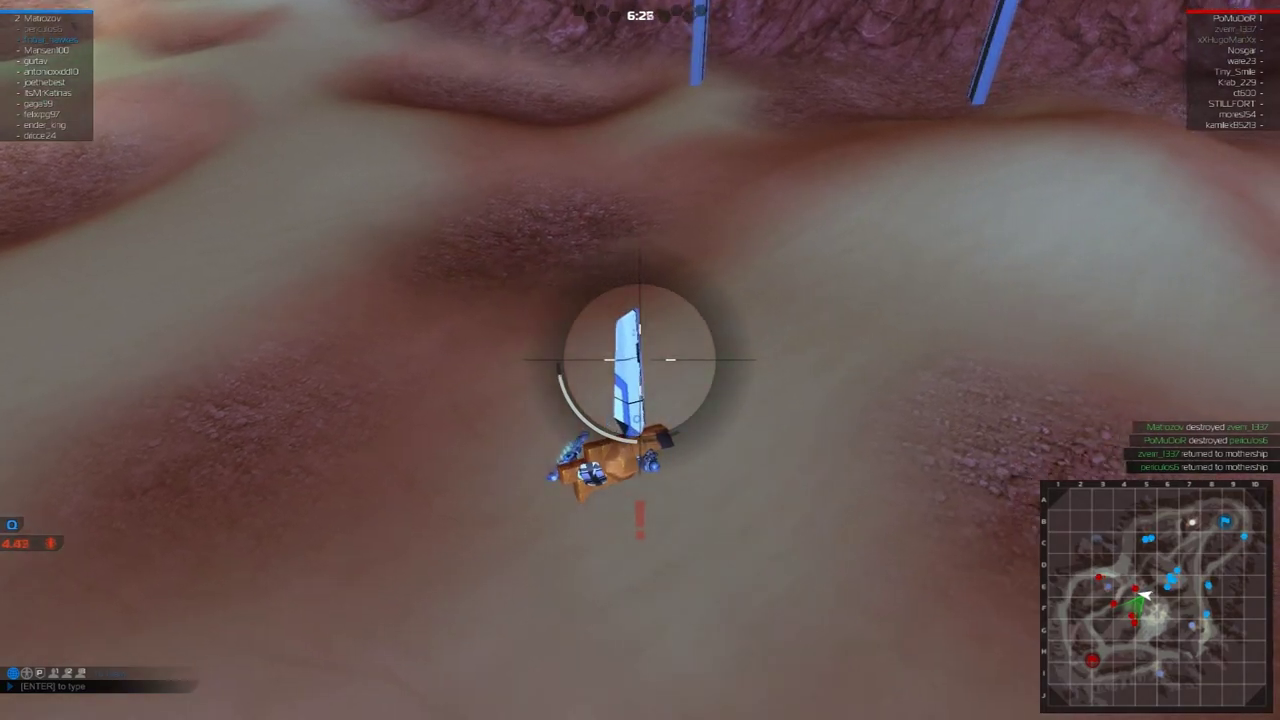
pyautogui.press('Escape')
pyautogui.press('Escape')
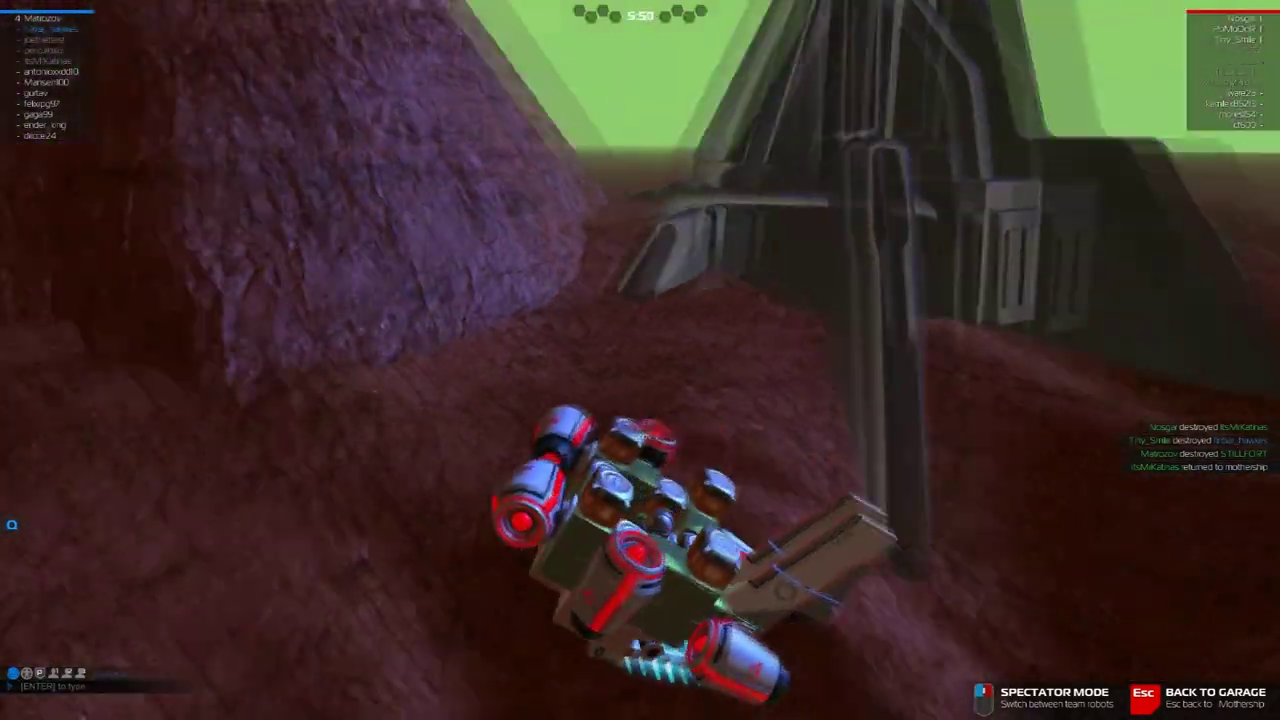
# Switch spectated teammate, exit the battle to the Mothership and dismiss the results.
pyautogui.click(640, 360)
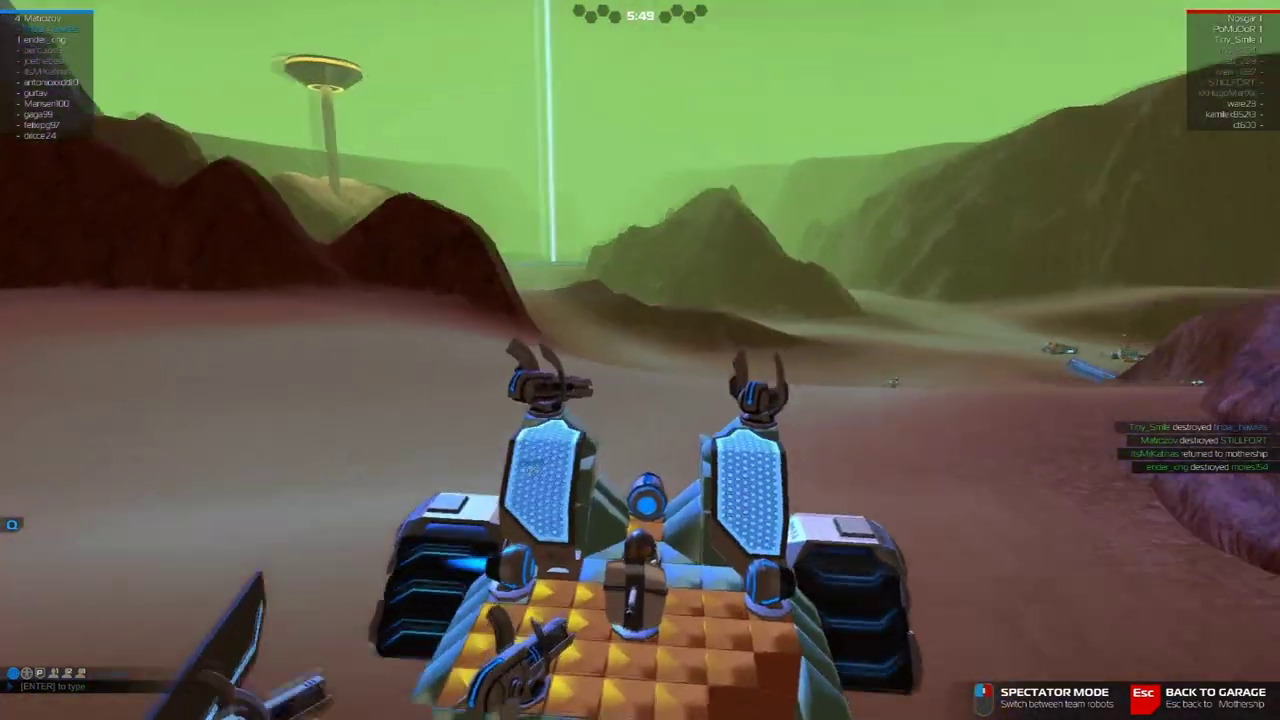
pyautogui.press('Escape')
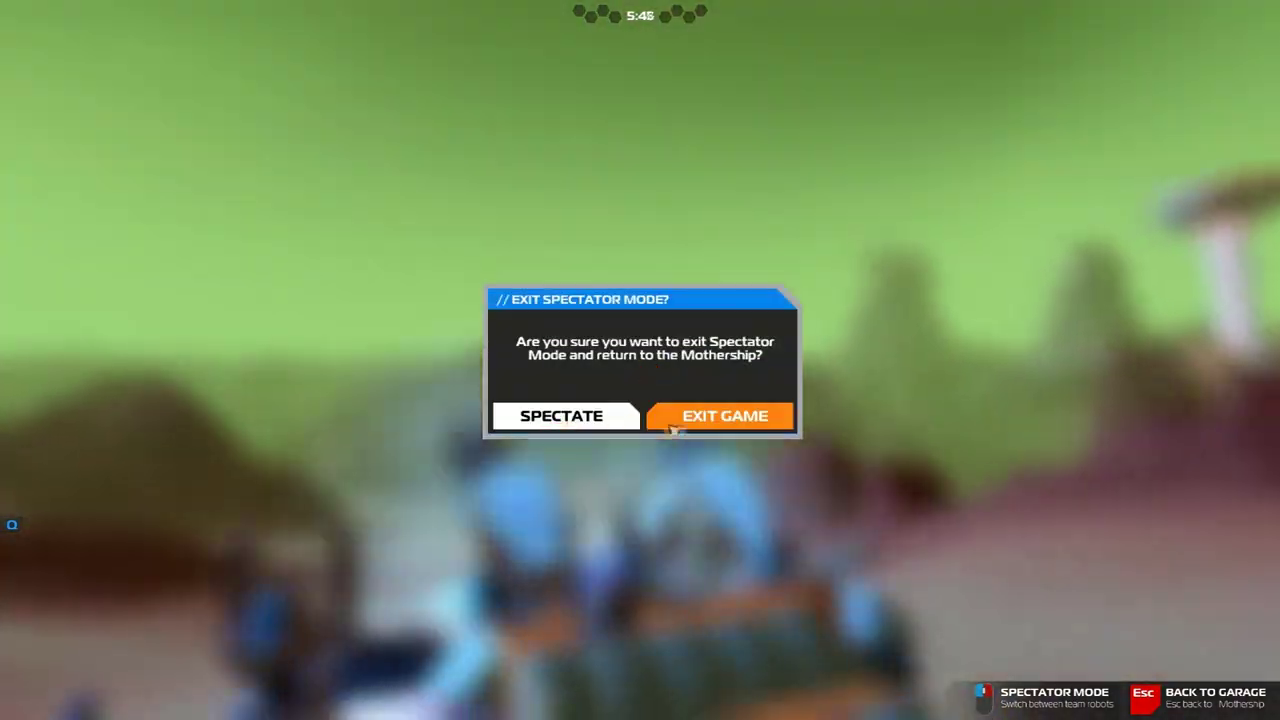
pyautogui.click(561, 416)
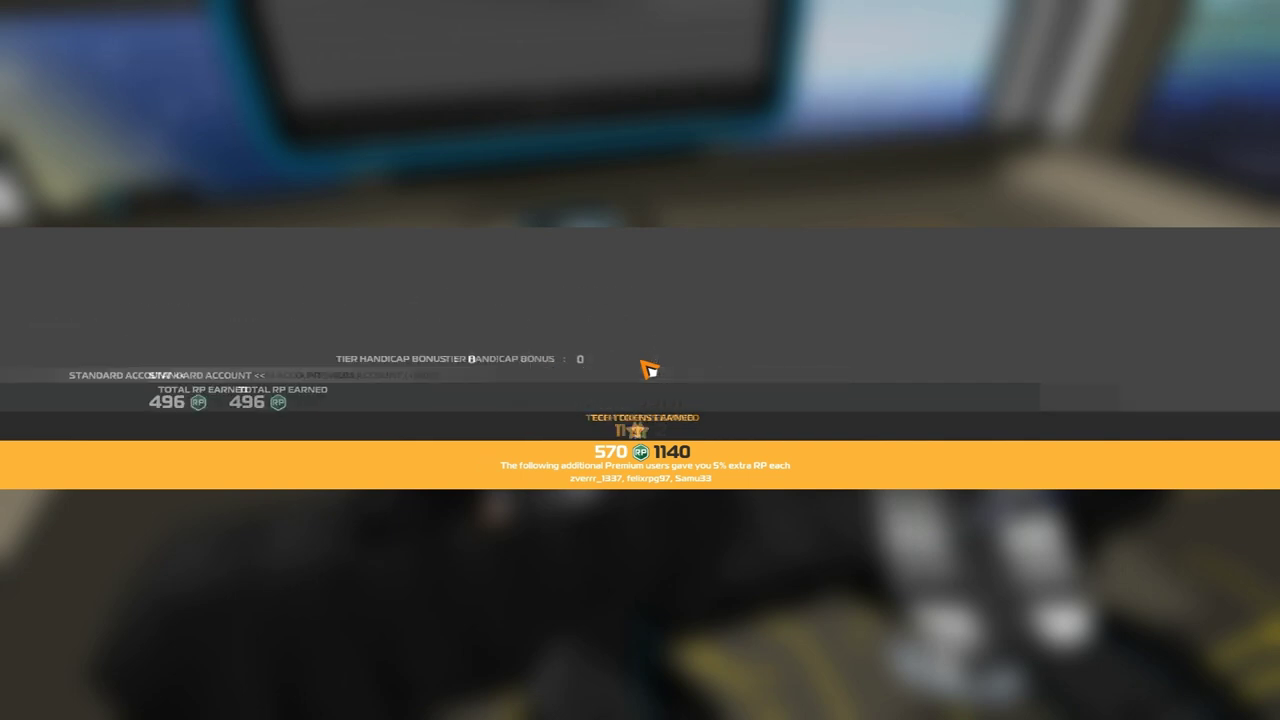
pyautogui.click(650, 365)
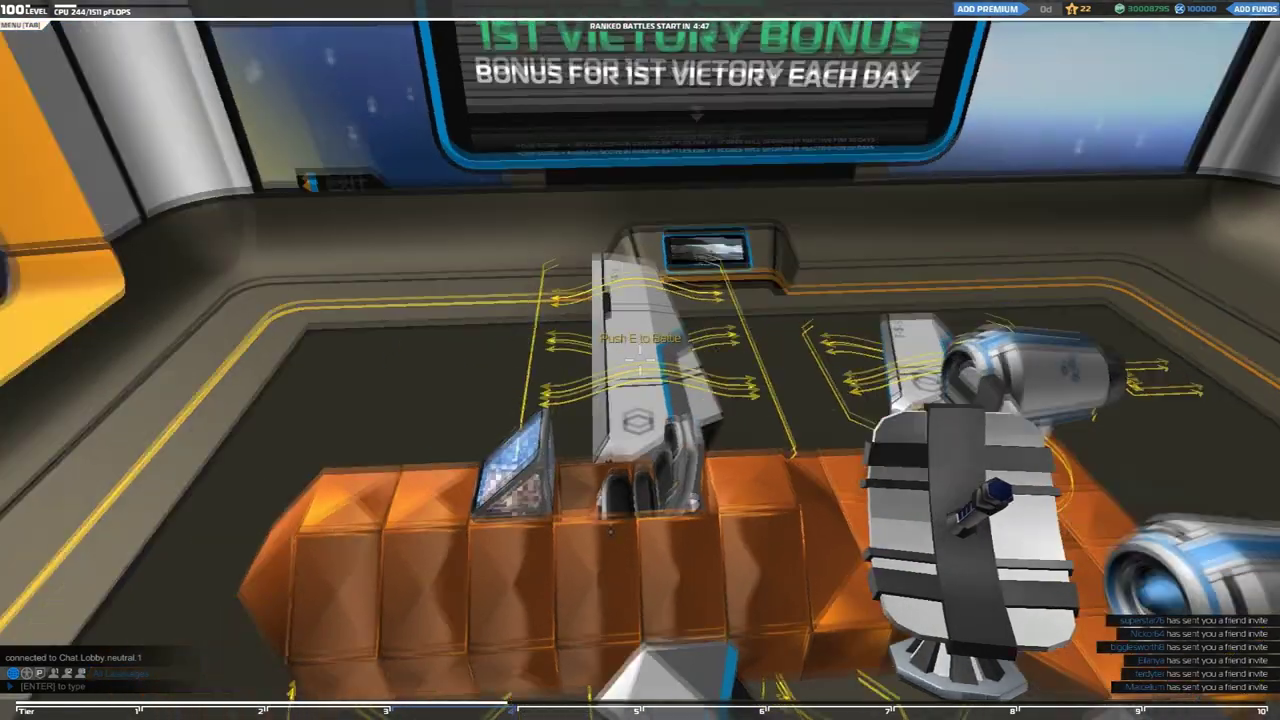
# Join another online battle with the orange plane via the E game-mode menu.
pyautogui.press('e')
pyautogui.click(640, 388)
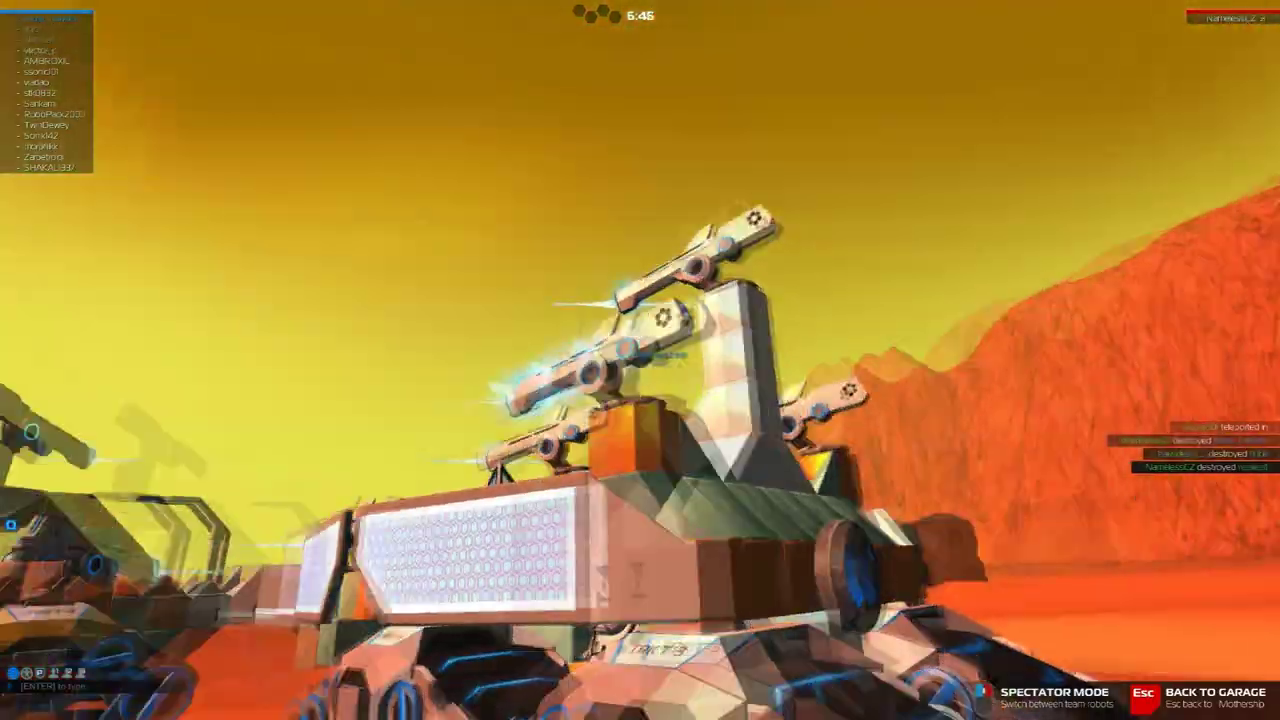
# Bring up the Exit Spectator Mode prompt with Esc and answer it.
pyautogui.press('Escape')
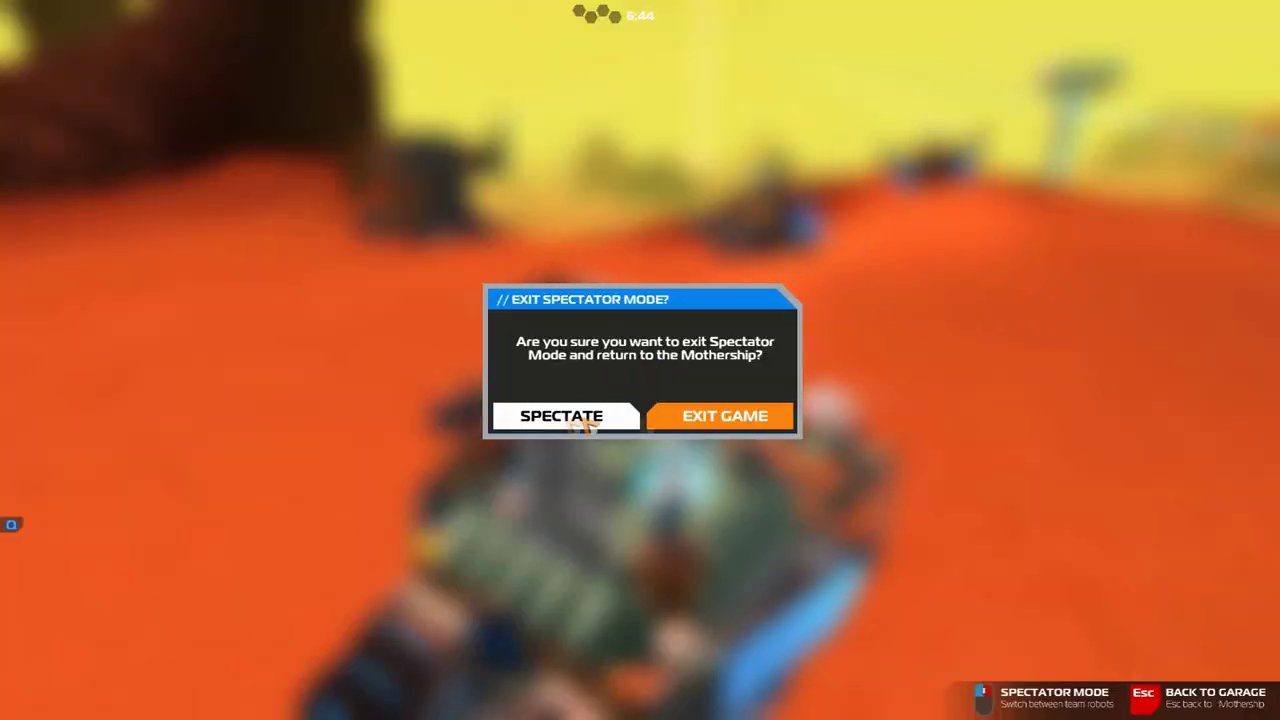
pyautogui.click(563, 414)
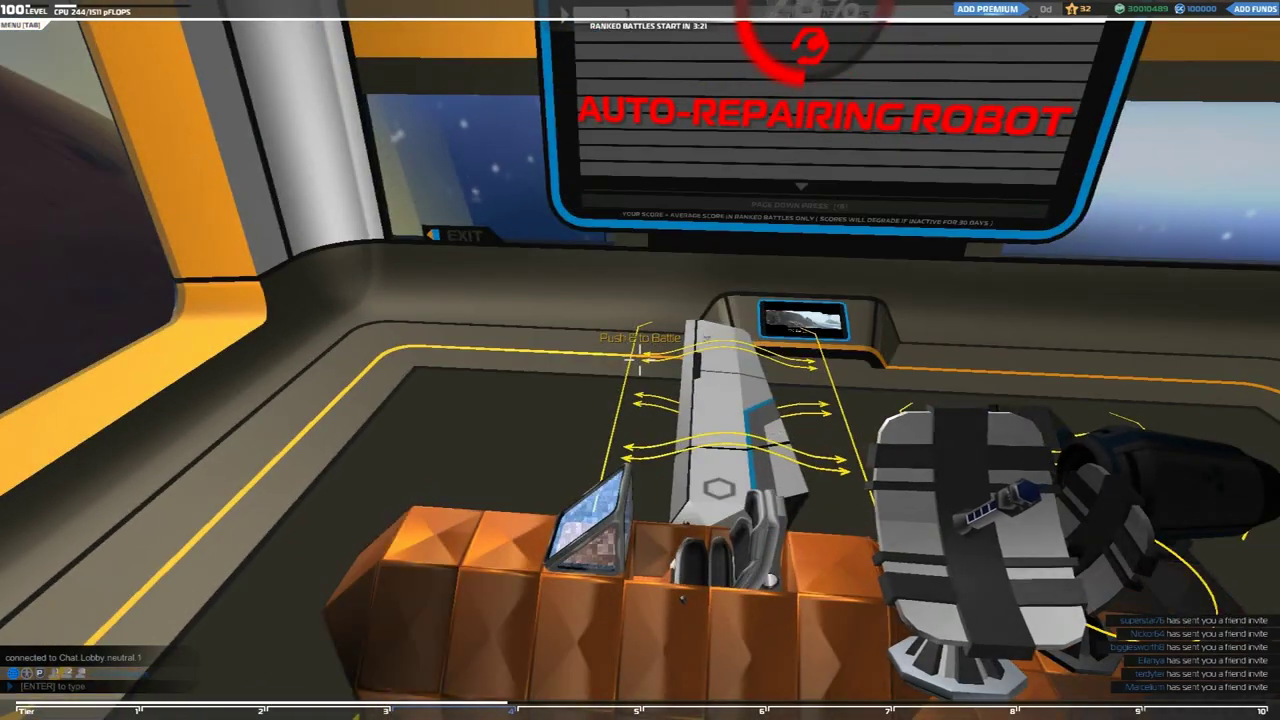
# Queue the orange plane for a standard online battle from the E menu.
pyautogui.press('e')
pyautogui.click(650, 385)
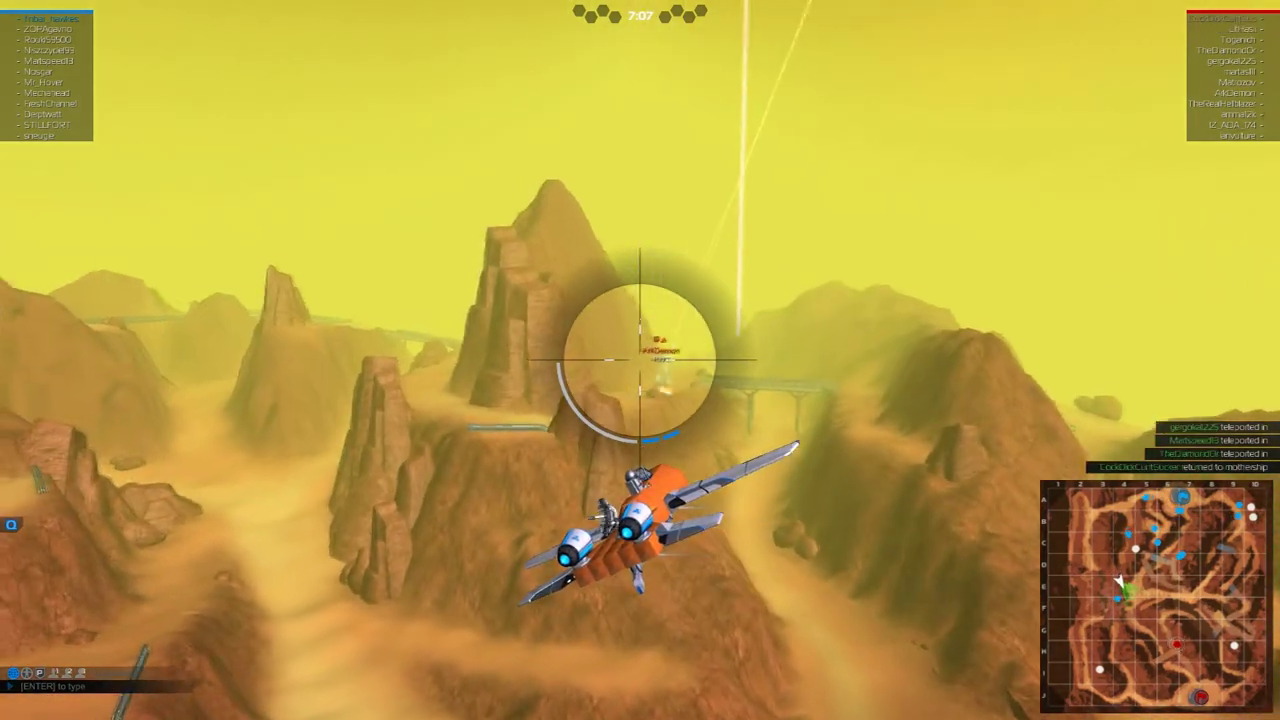
# Scope the rail cannons onto an enemy robot, then return to flight view.
pyautogui.rightClick(640, 360)
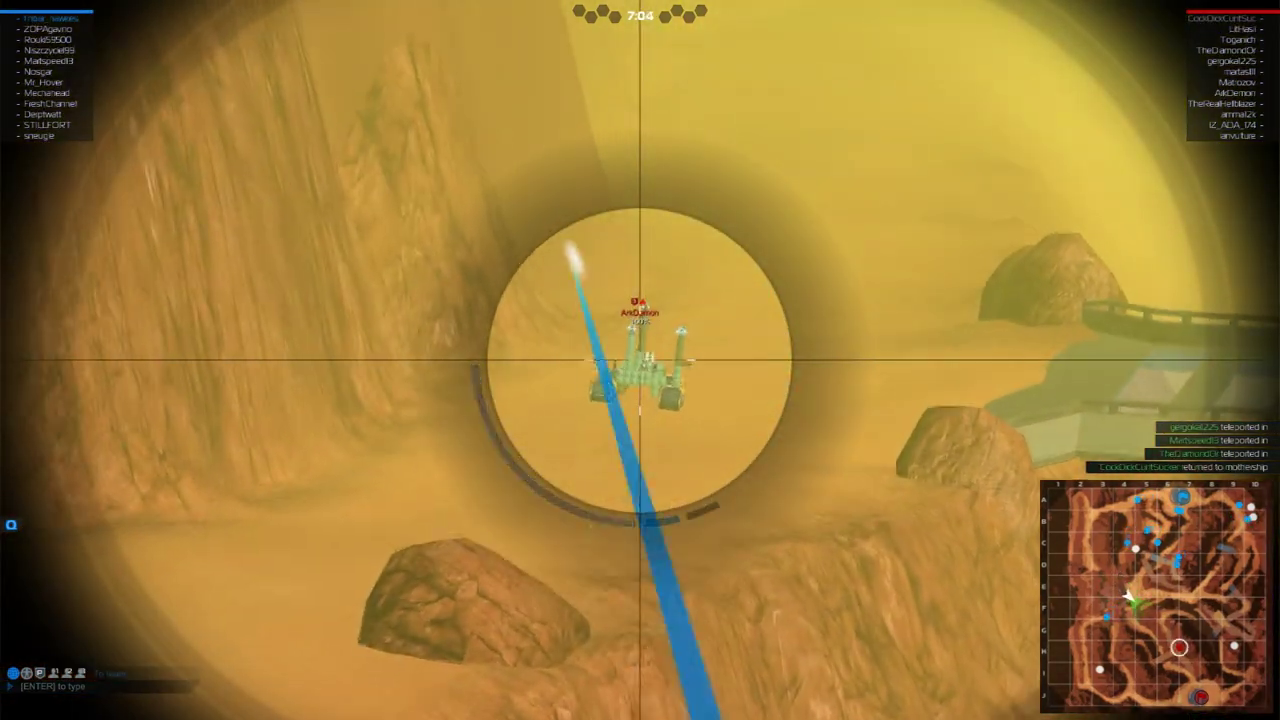
pyautogui.rightClick(640, 360)
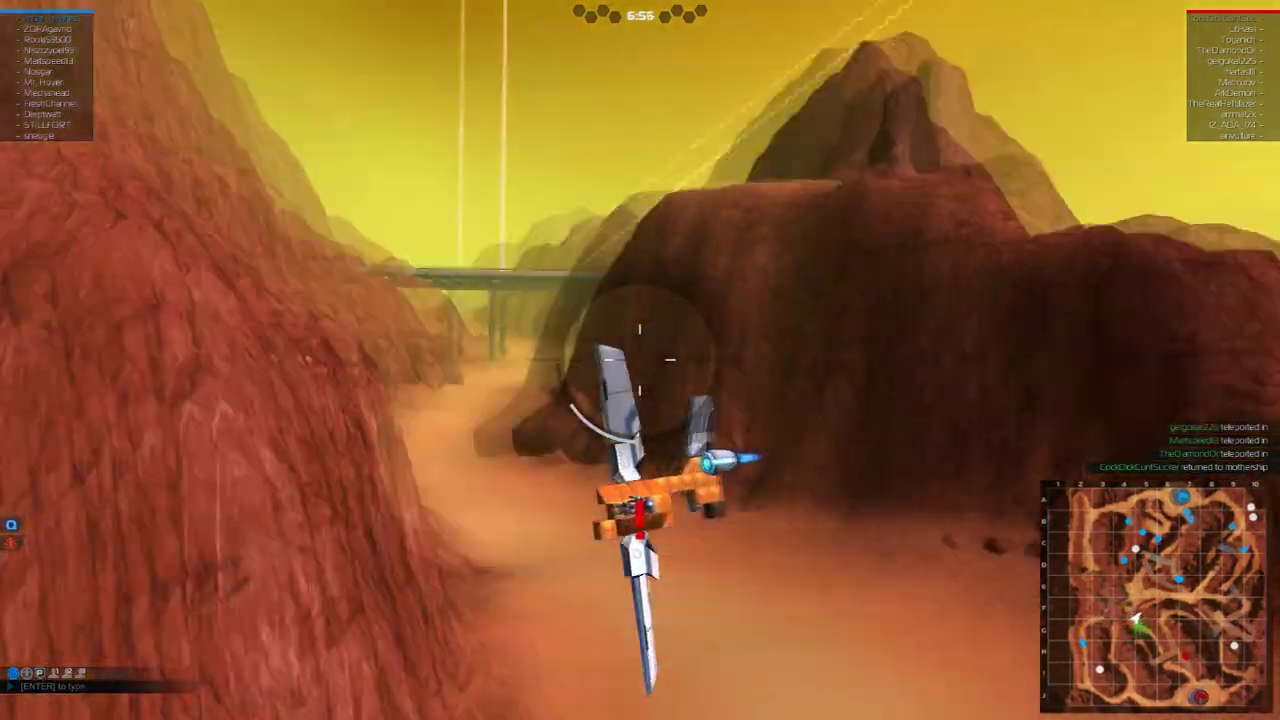
# Self-destruct the plane from the Pause Menu.
pyautogui.press('Escape')
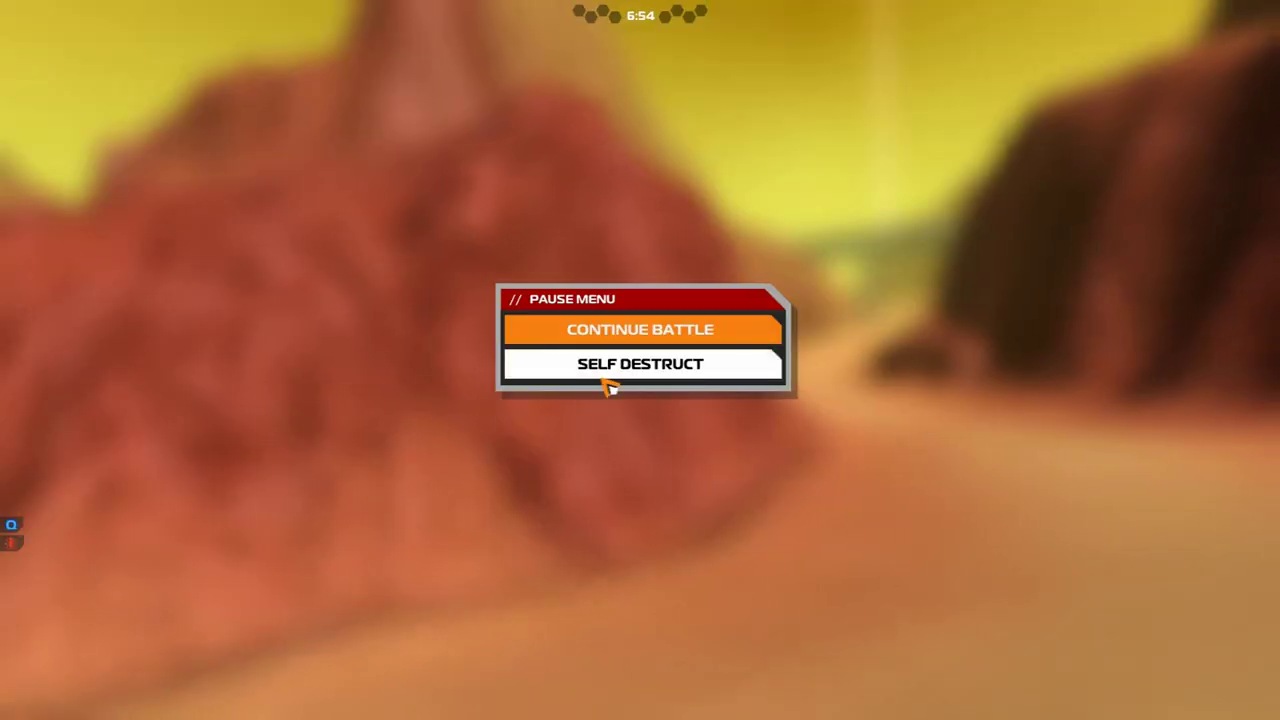
pyautogui.press('Escape')
pyautogui.press('Escape')
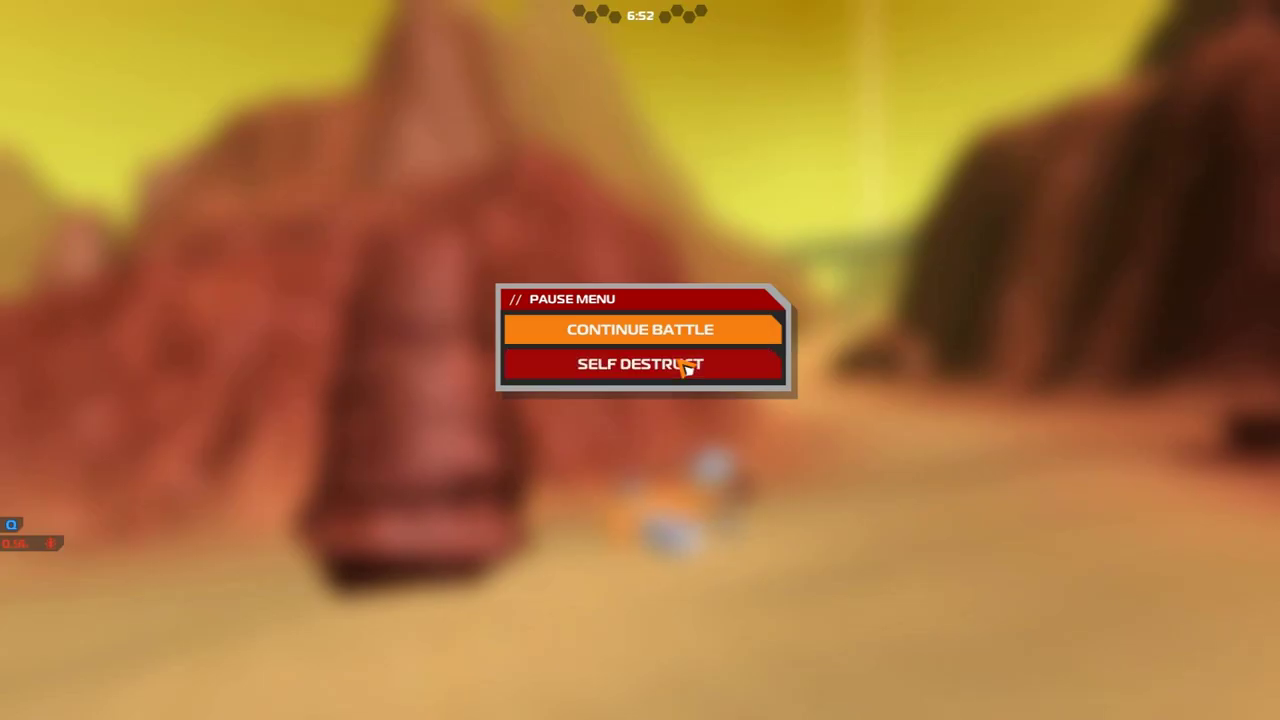
pyautogui.click(686, 366)
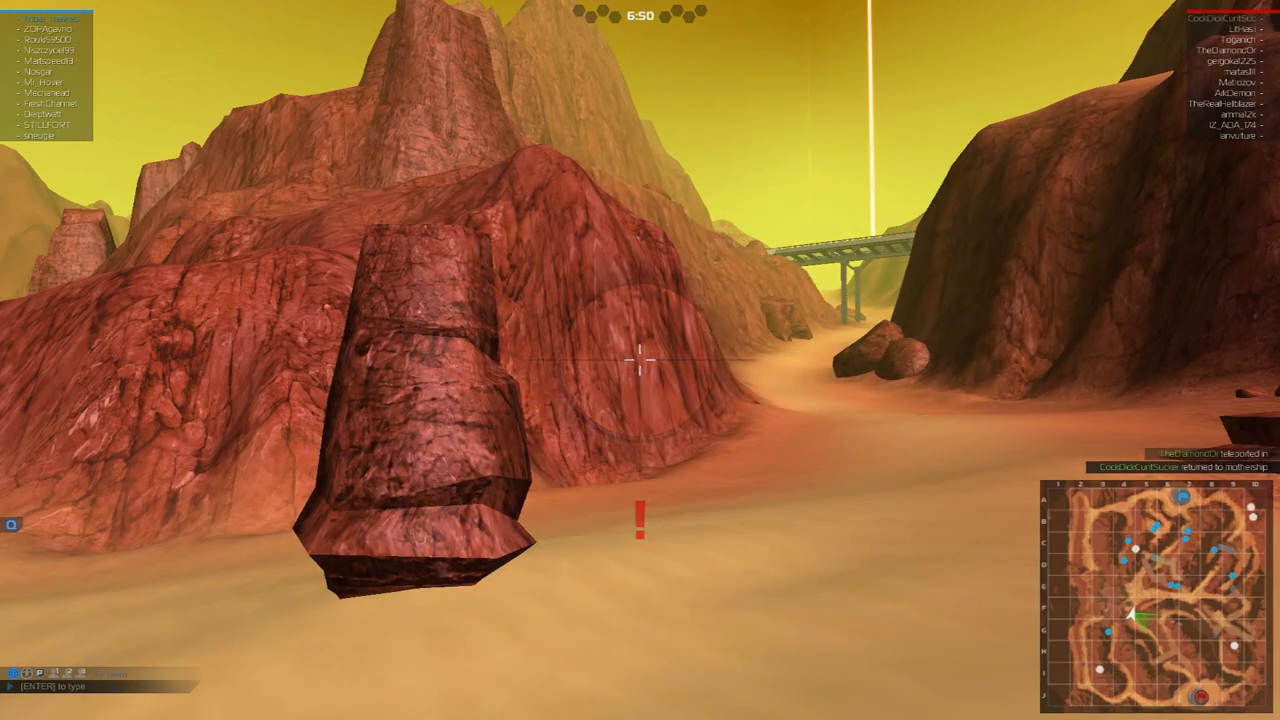